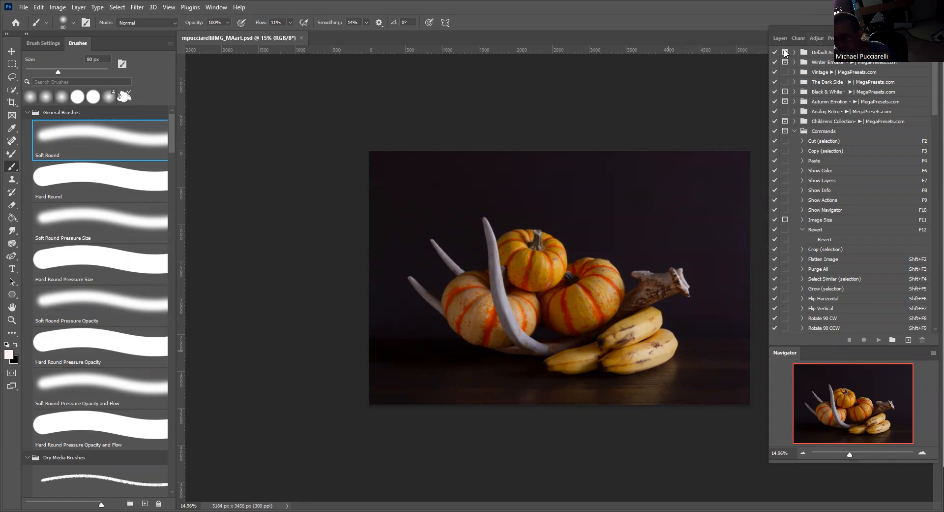
Step: Add a Levels adjustment layer above the background photo and lower its white output level to 0
left_click(780, 39)
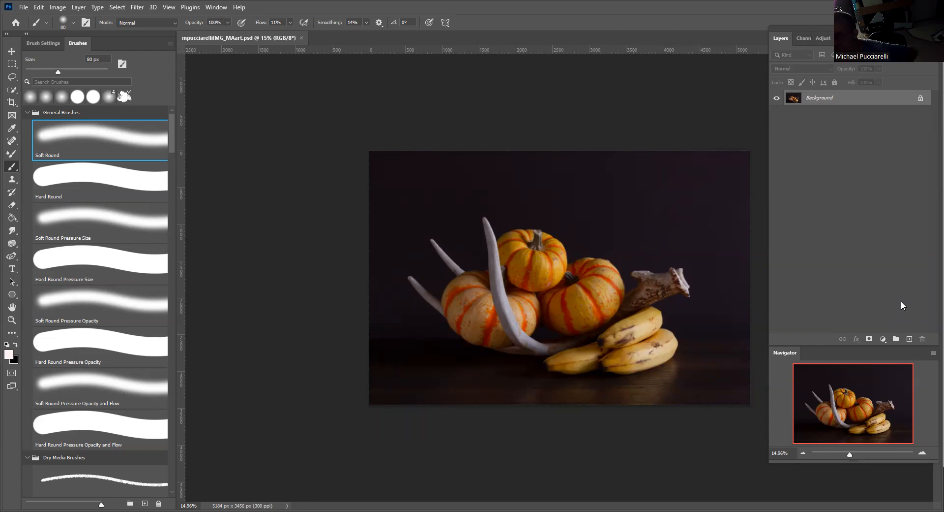
left_click(820, 37)
left_click(808, 60)
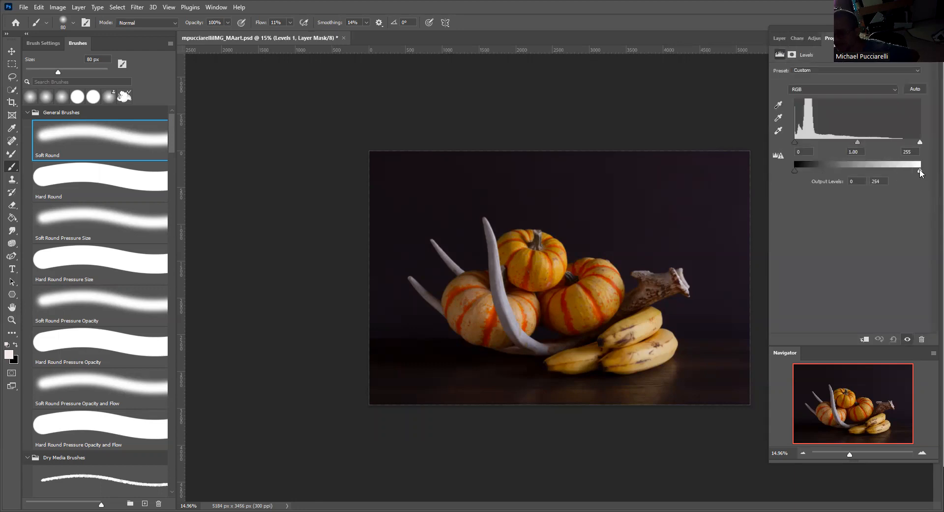
left_click_drag(921, 170, 777, 183)
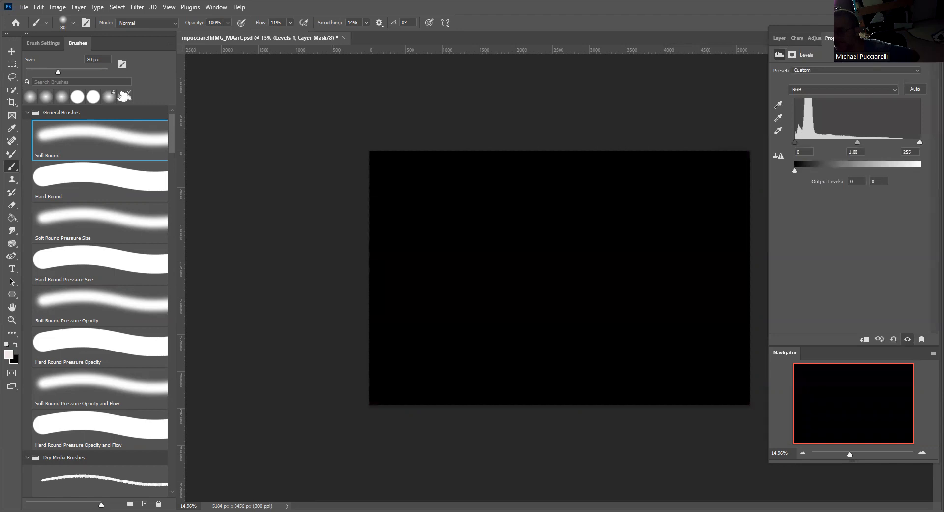
Step: Find the MFPwhiteSIG action and run it to add the white signature text
left_click(857, 37)
scroll(857, 169, "down", 3)
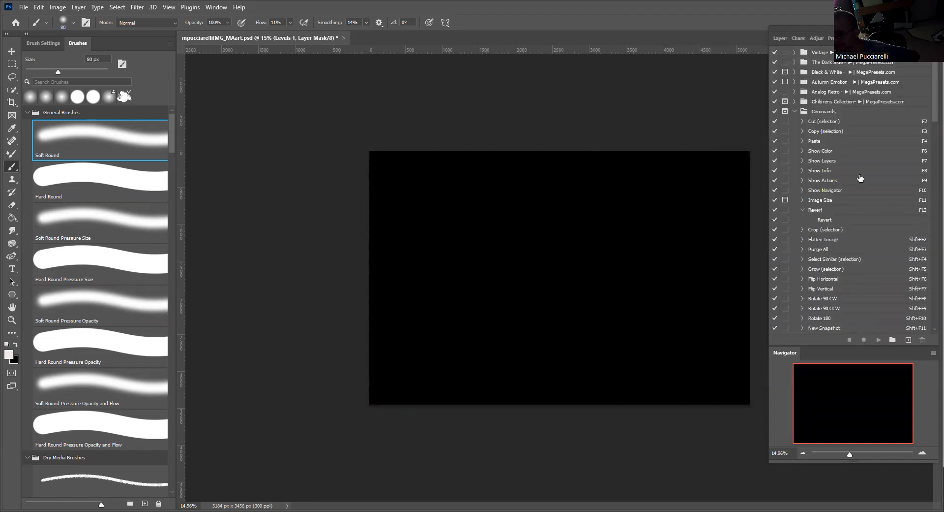
left_click_drag(932, 115, 930, 317)
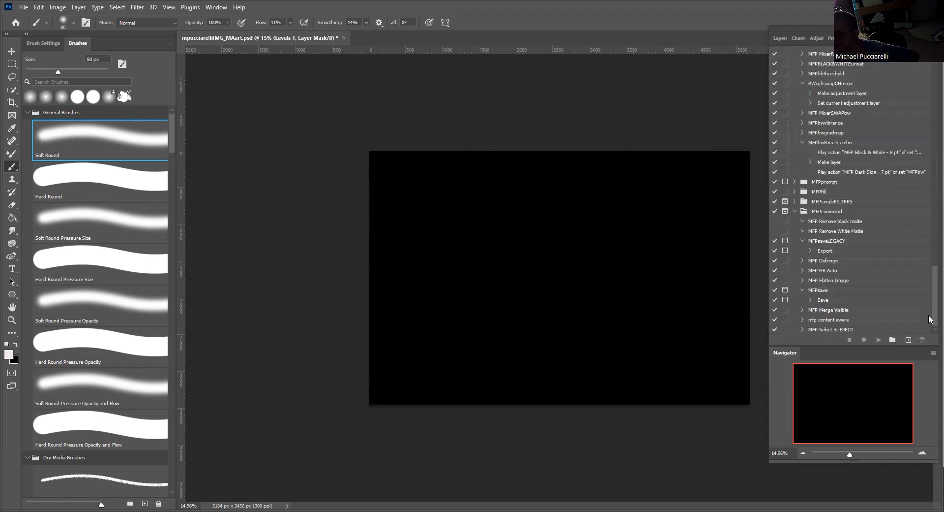
scroll(886, 206, "up", 5)
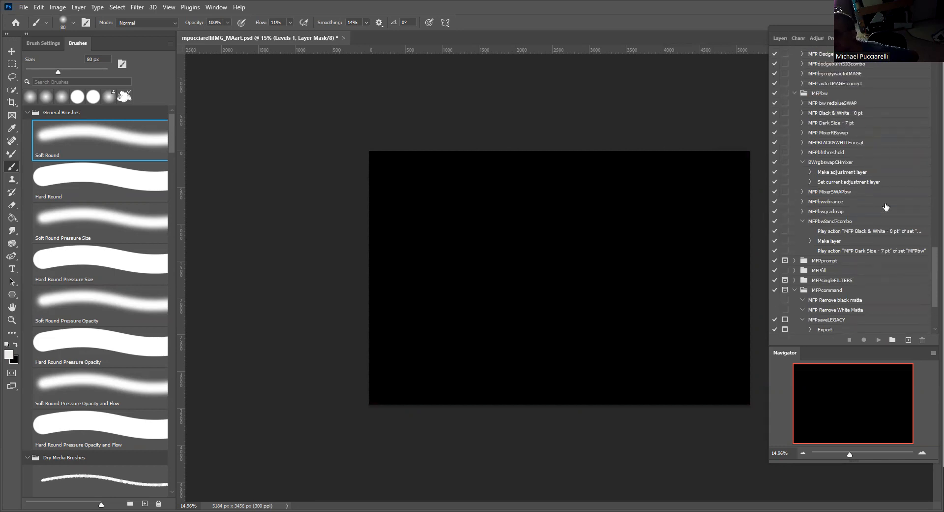
scroll(886, 207, "up", 2)
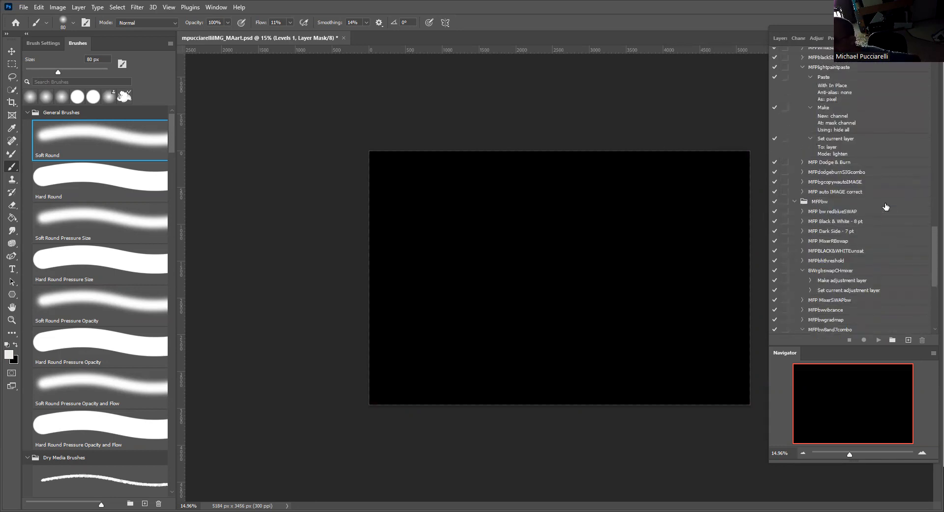
scroll(886, 207, "up", 3)
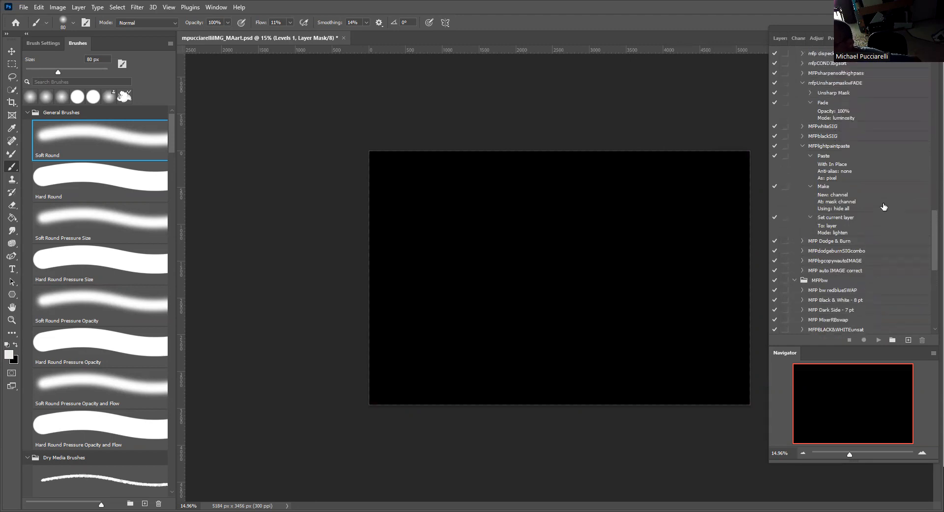
scroll(884, 207, "up", 2)
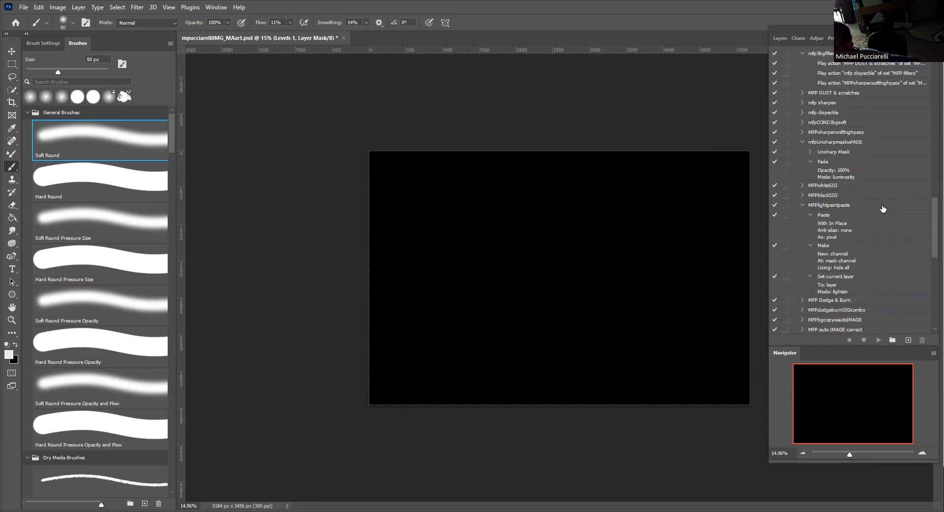
scroll(883, 208, "down", 1)
scroll(880, 210, "up", 5)
scroll(875, 215, "up", 3)
scroll(874, 218, "down", 4)
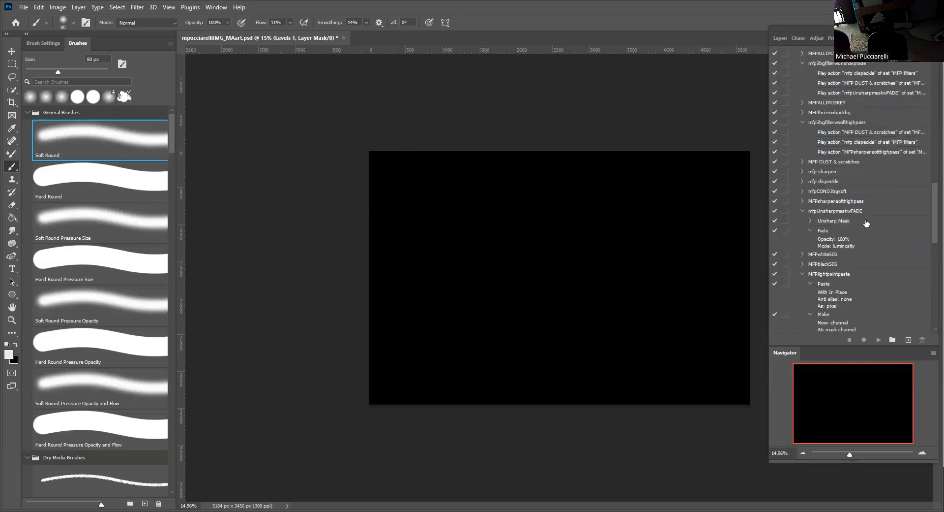
left_click(833, 255)
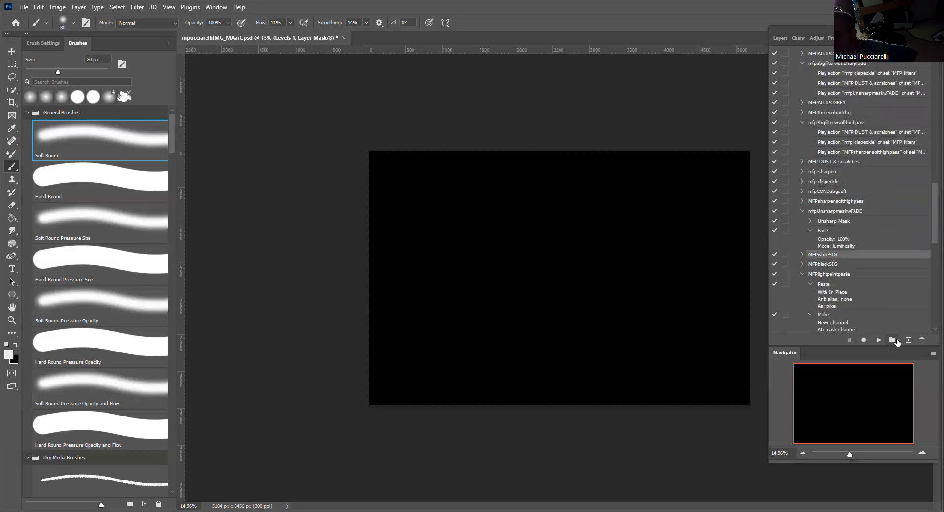
left_click(879, 340)
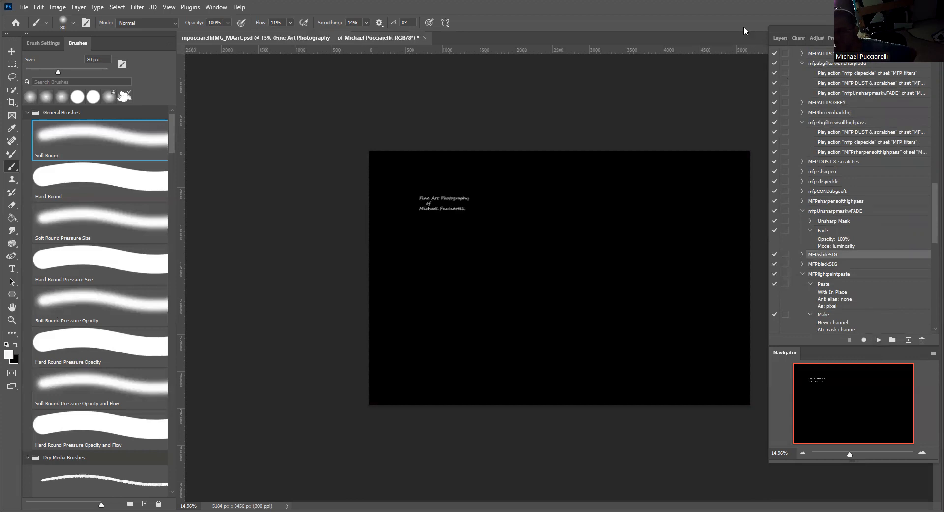
Step: Move the signature text to the lower-right corner of the image
left_click(782, 38)
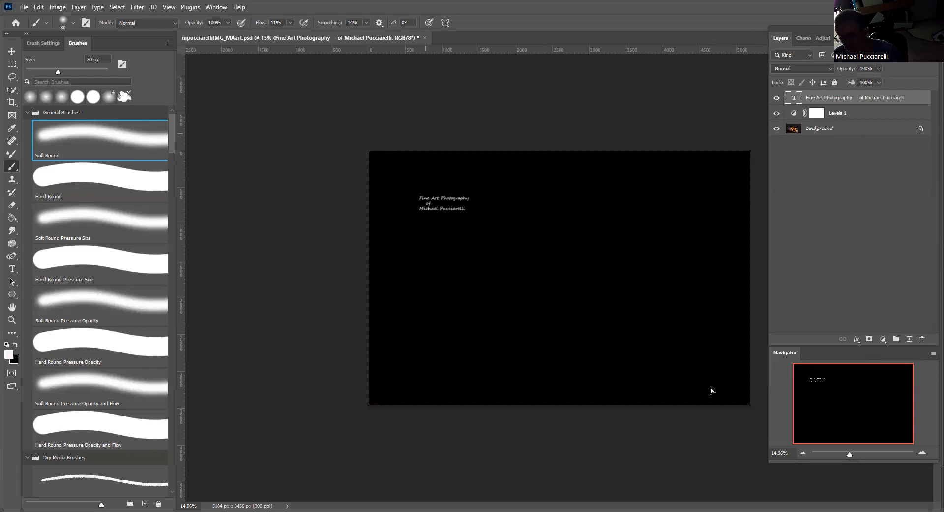
key("v")
left_click_drag(444, 206, 707, 388)
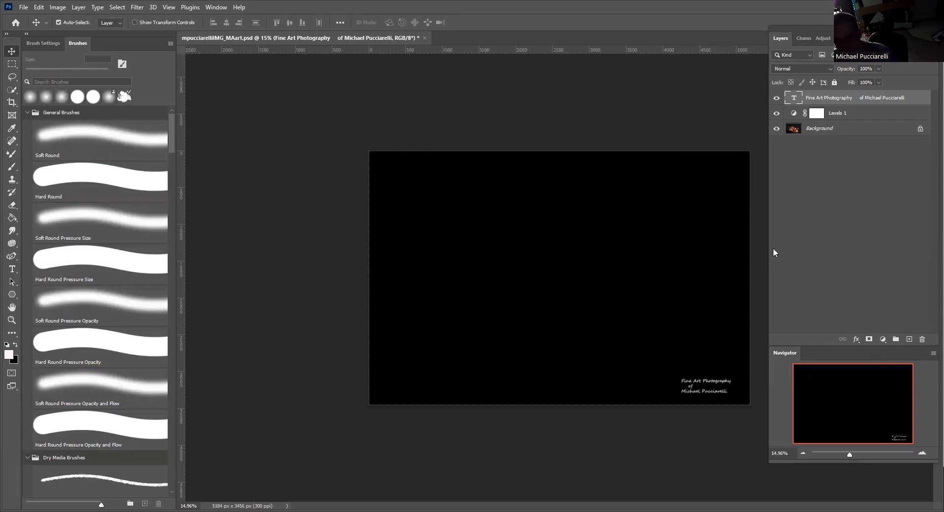
Step: Open the grabbingfruitwbannasredo-975DNG photo from the masterartfile folder
left_click(24, 7)
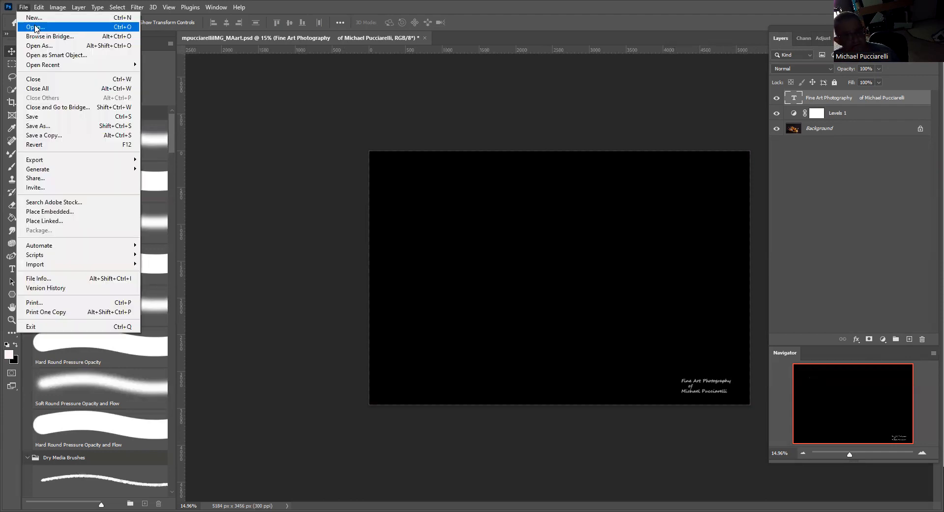
left_click(35, 27)
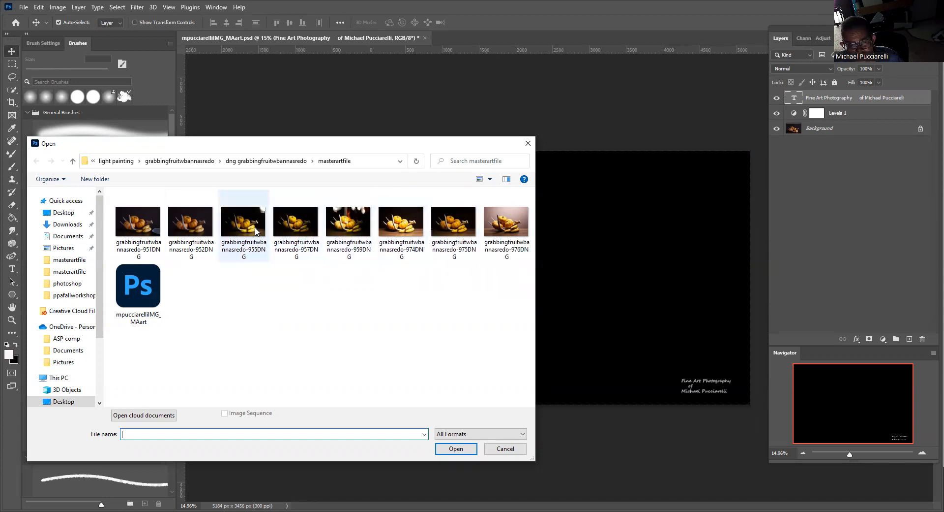
left_click(238, 233)
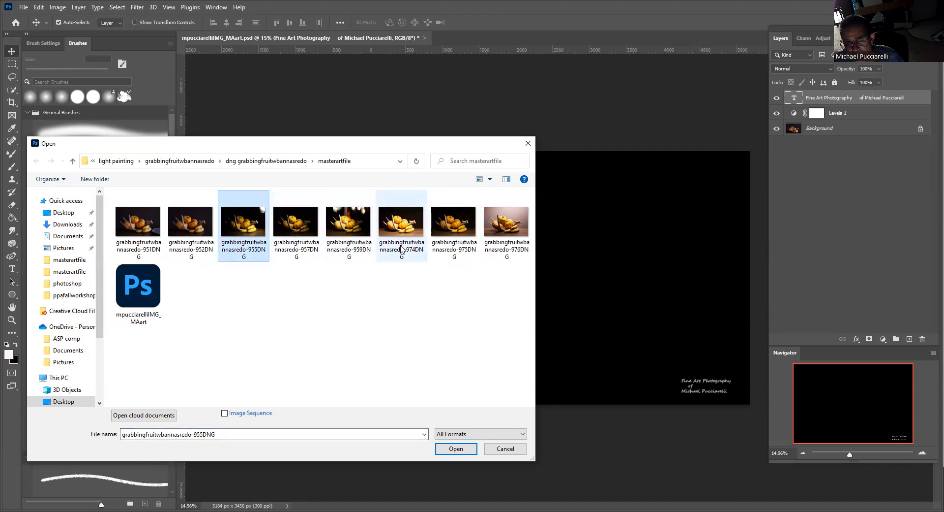
left_click(448, 227)
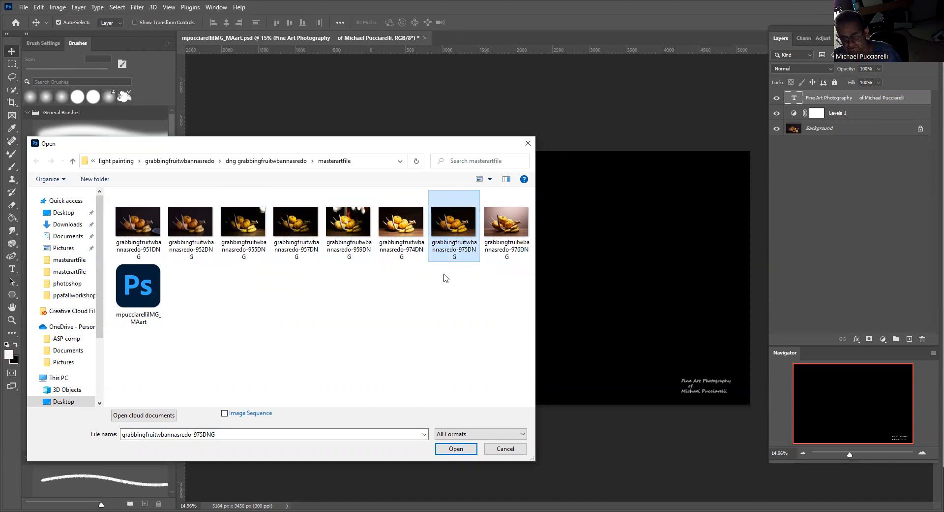
left_click(456, 449)
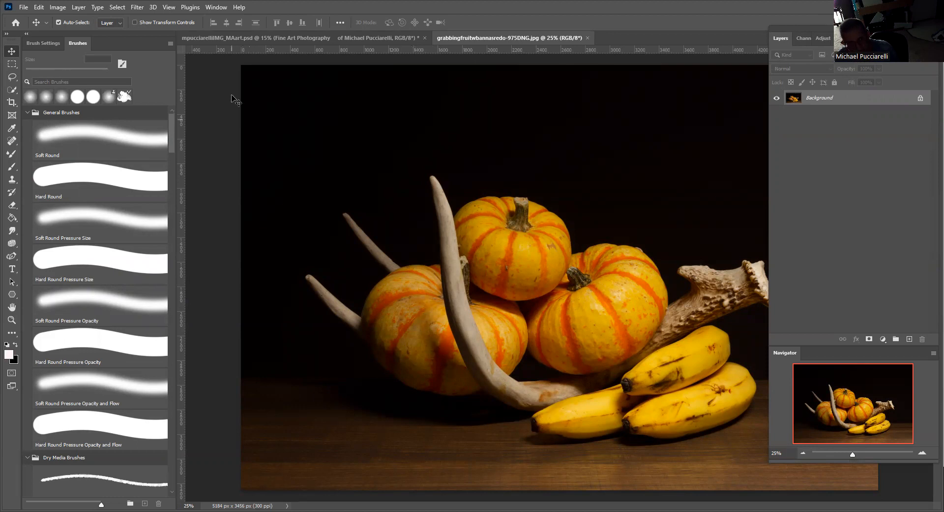
Step: Draw a freehand Lasso selection around the lowest antler tip beside the left pumpkin in the 975DNG photo
left_click(266, 40)
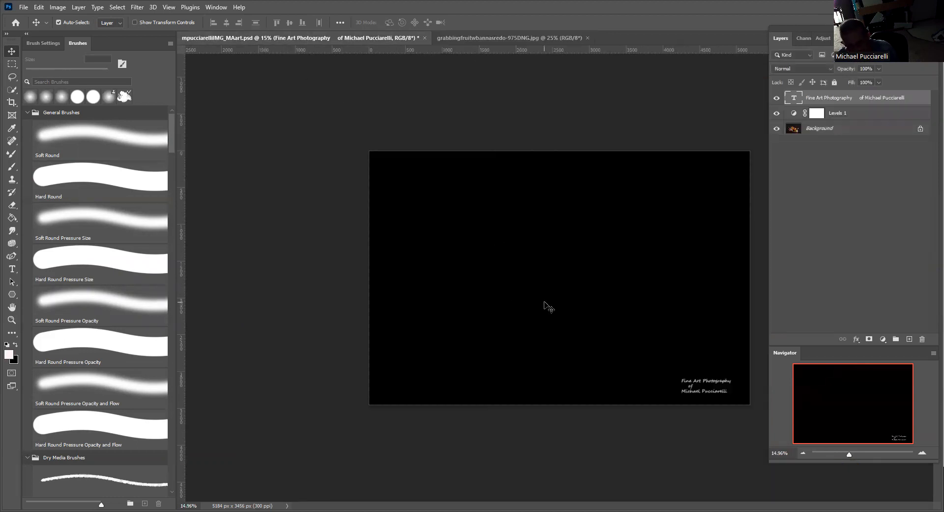
left_click(469, 40)
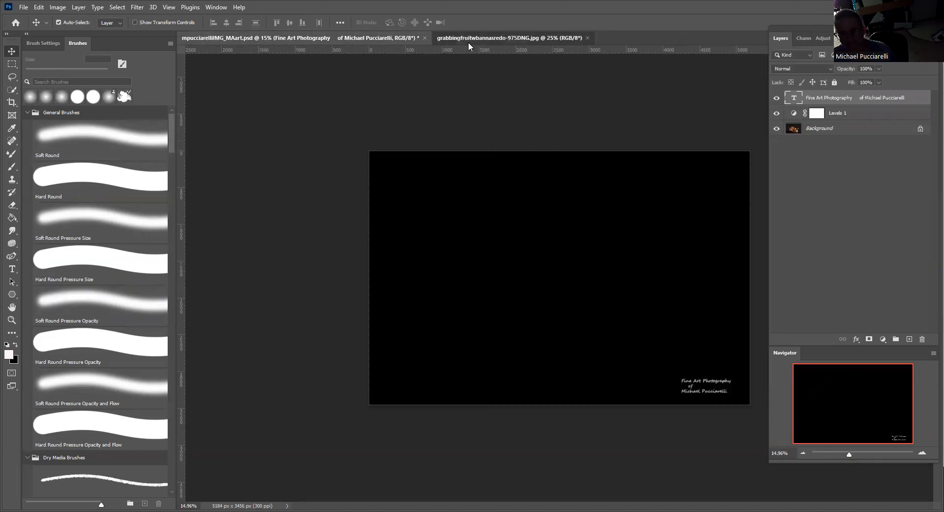
left_click(12, 77)
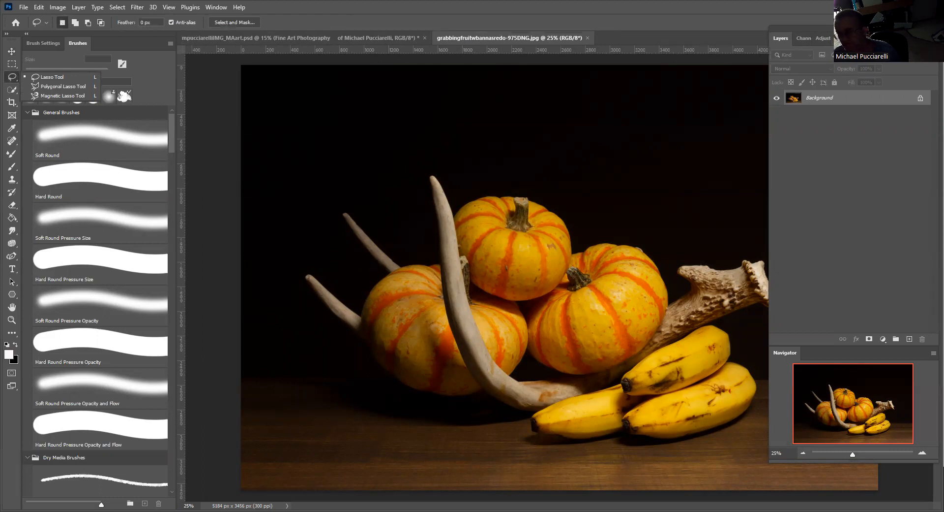
left_click_drag(845, 459, 924, 445)
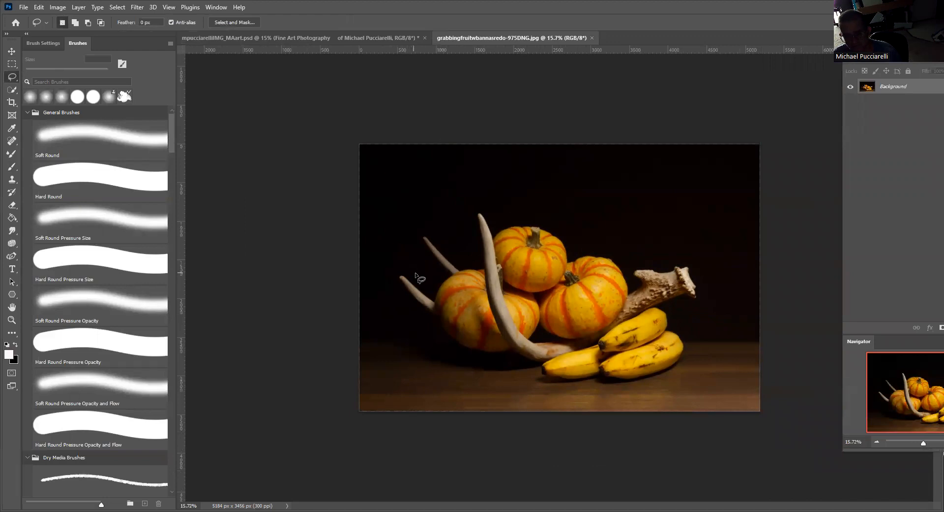
mouse_move(415, 272)
left_mouse_down()
mouse_move(388, 271)
mouse_move(391, 296)
mouse_move(434, 319)
mouse_move(435, 297)
mouse_move(412, 271)
left_mouse_up()
left_click(330, 212)
mouse_move(403, 273)
left_mouse_down()
mouse_move(401, 295)
mouse_move(437, 313)
mouse_move(436, 298)
mouse_move(403, 274)
left_mouse_up()
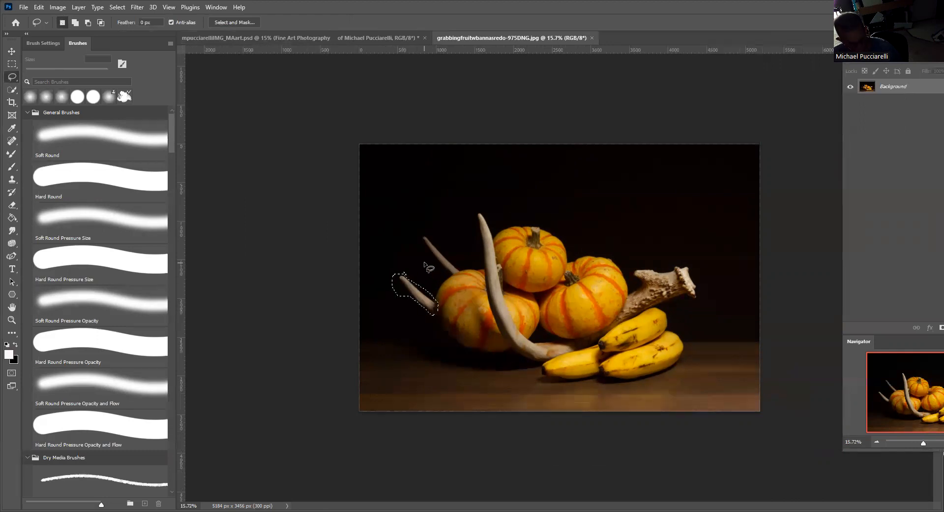
Step: Return to the master art document and run the MFPlightpaintpaste action to paste the antler piece as a hidden-mask Lighten layer
left_click(250, 37)
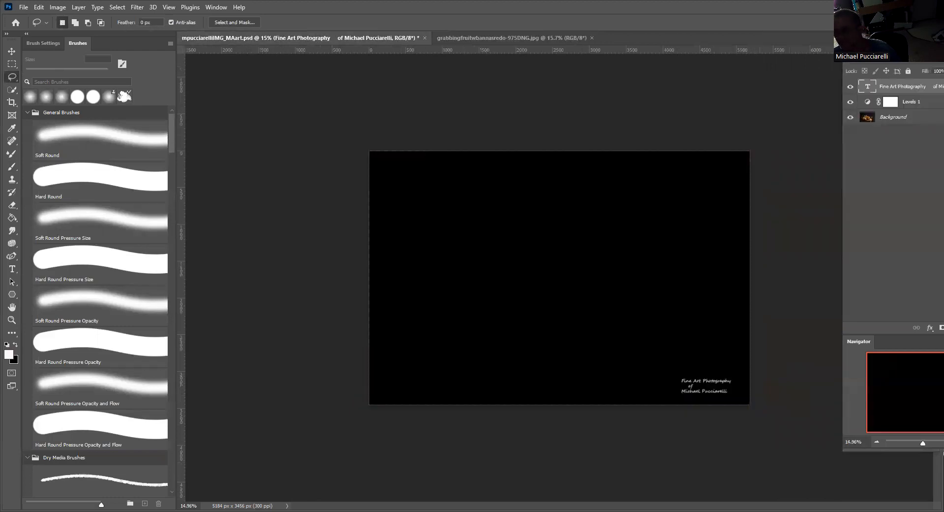
left_click_drag(922, 19, 837, 50)
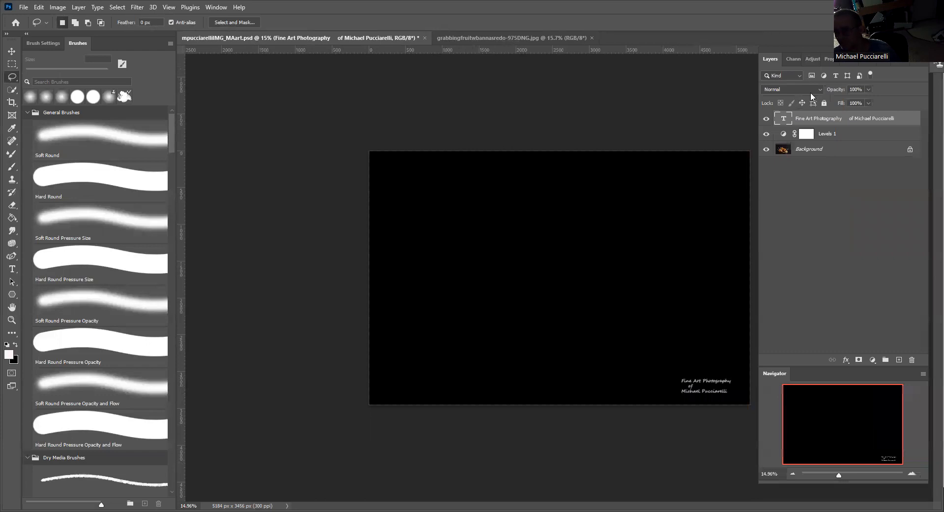
left_click(890, 60)
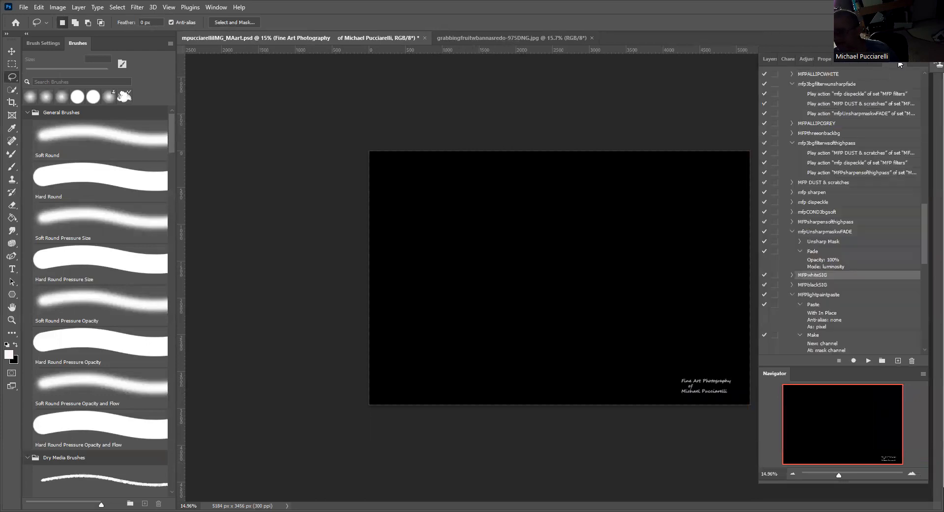
scroll(816, 219, "down", 4)
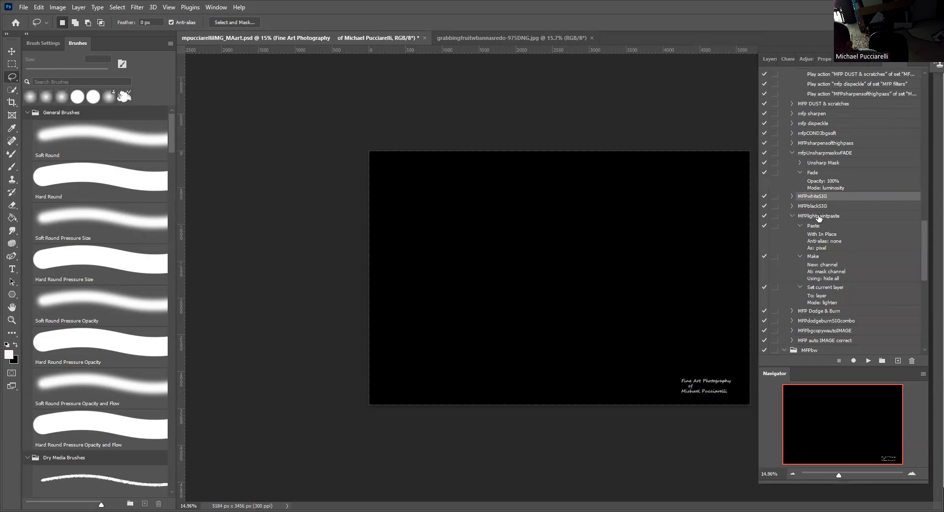
left_click(818, 217)
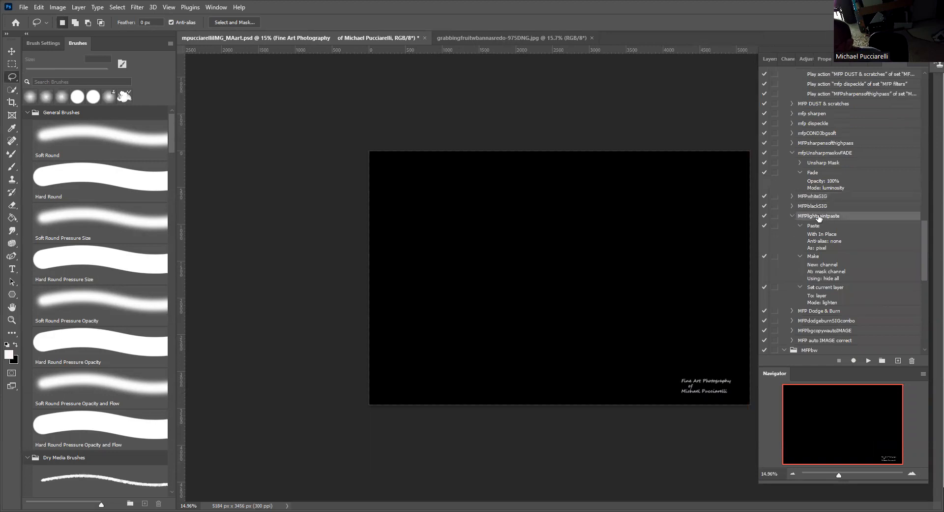
left_click(868, 361)
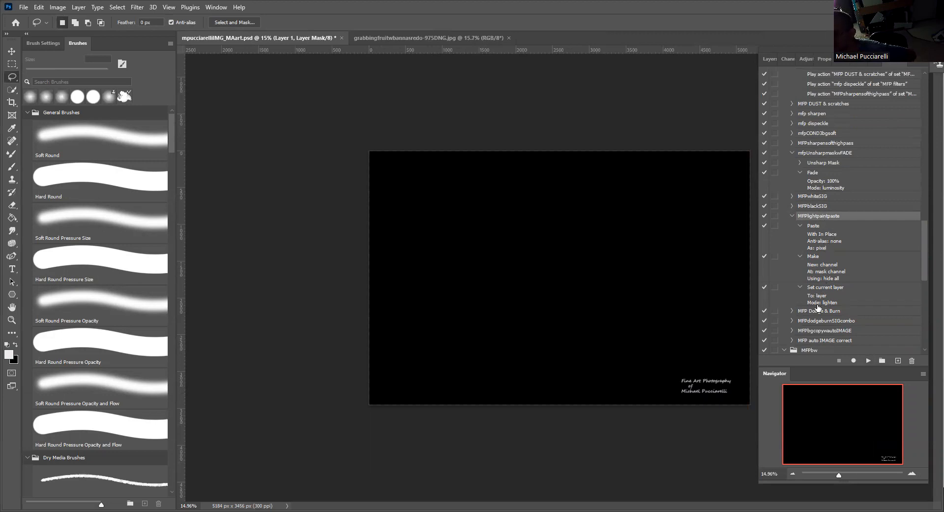
Step: Toggle Layer 1's mask off and on to check the pasted antler piece
left_click(770, 59)
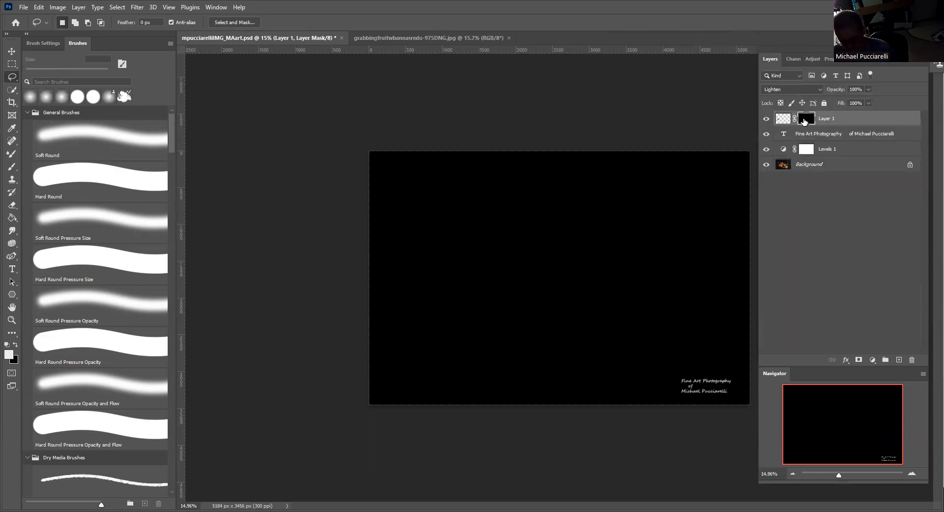
left_click(803, 123, "shift")
left_click(803, 123, "shift")
left_click(802, 124, "shift")
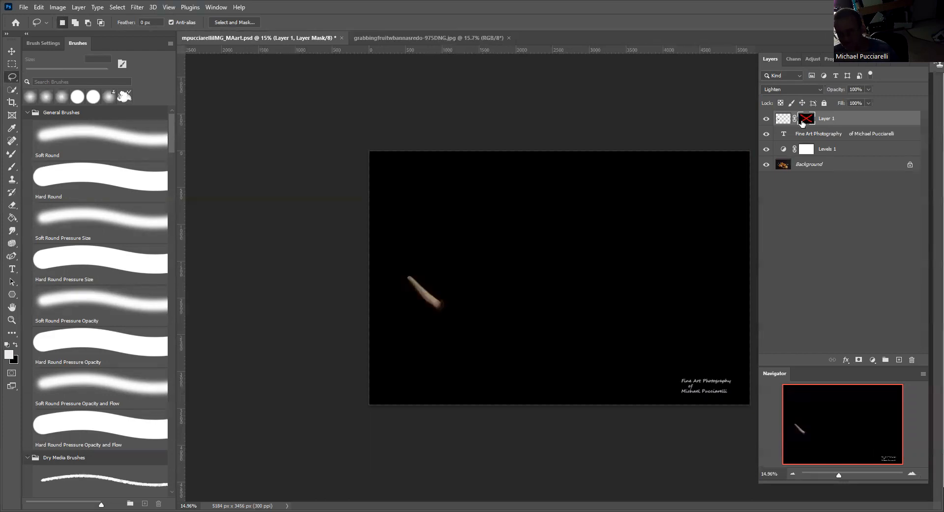
left_click(802, 123, "shift")
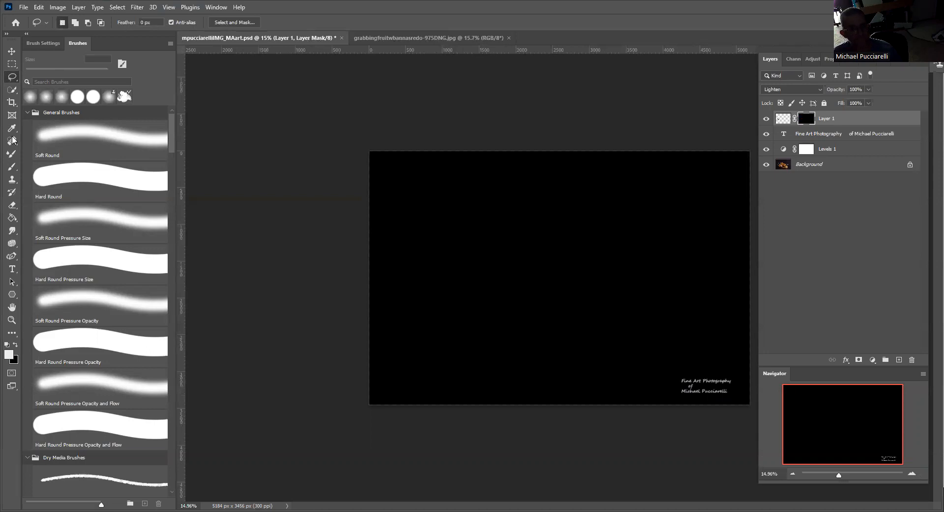
Step: Paint white along the lowest antler tip on Layer 1's mask with an 80 px Soft Round brush to reveal it
left_click(14, 168)
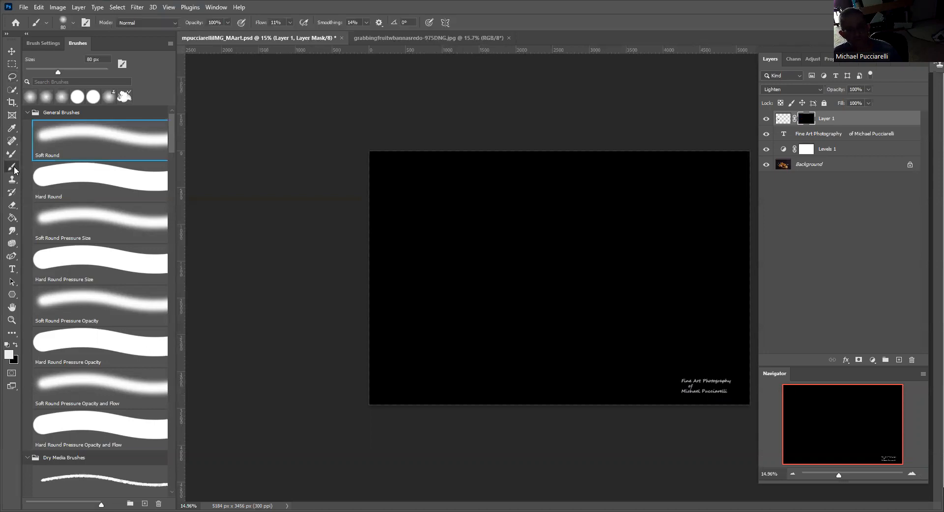
left_click(56, 138)
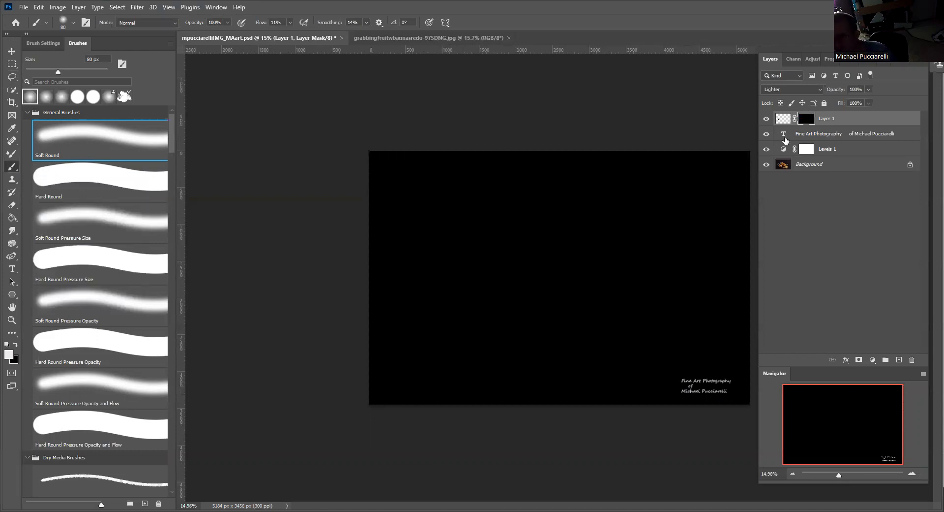
left_click(805, 119, "shift")
left_click(805, 119, "shift")
left_click_drag(444, 319, 426, 289)
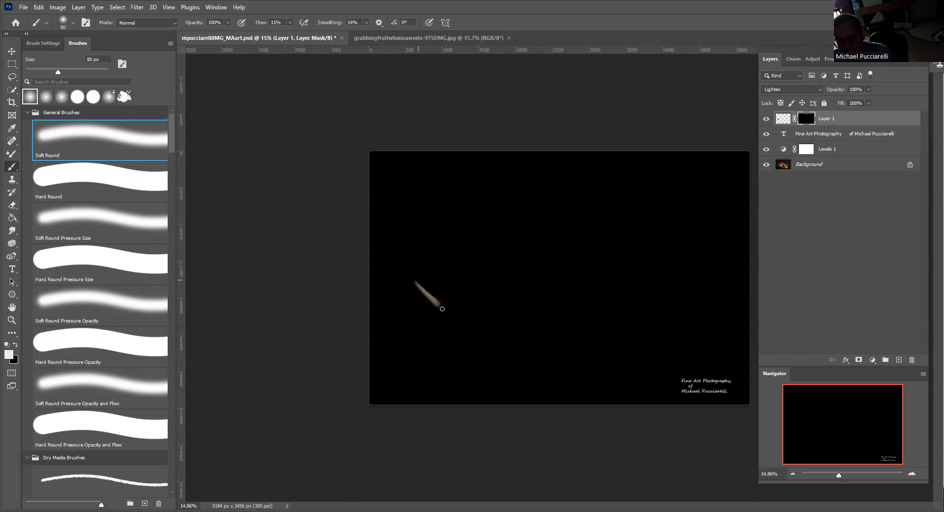
left_click_drag(415, 282, 439, 309)
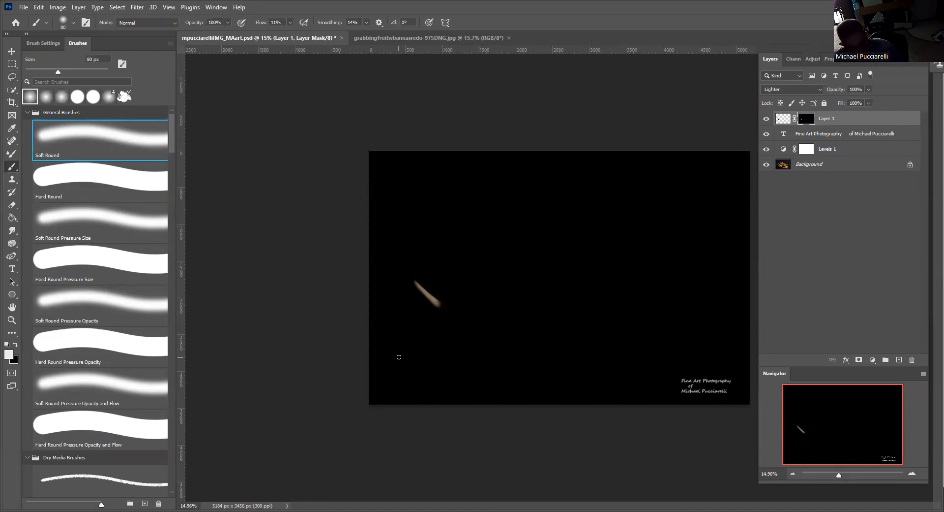
key("x")
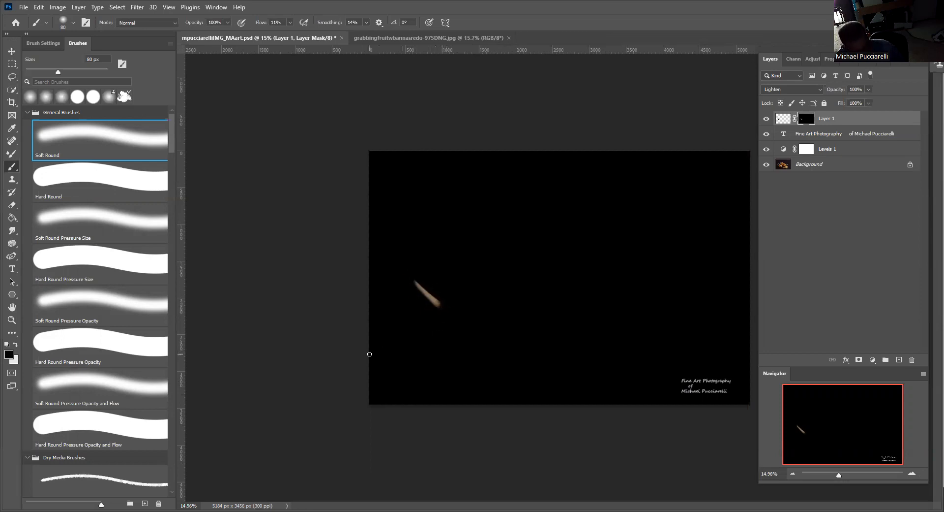
key("x")
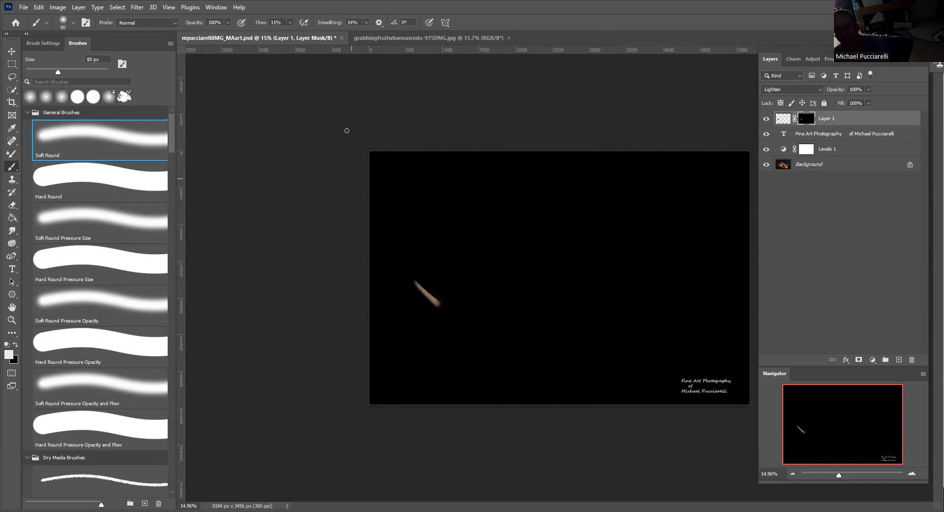
Step: Replace the selection in the 975DNG photo with a freehand Lasso selection around the thin antler tip above the left pumpkin
left_click(391, 41)
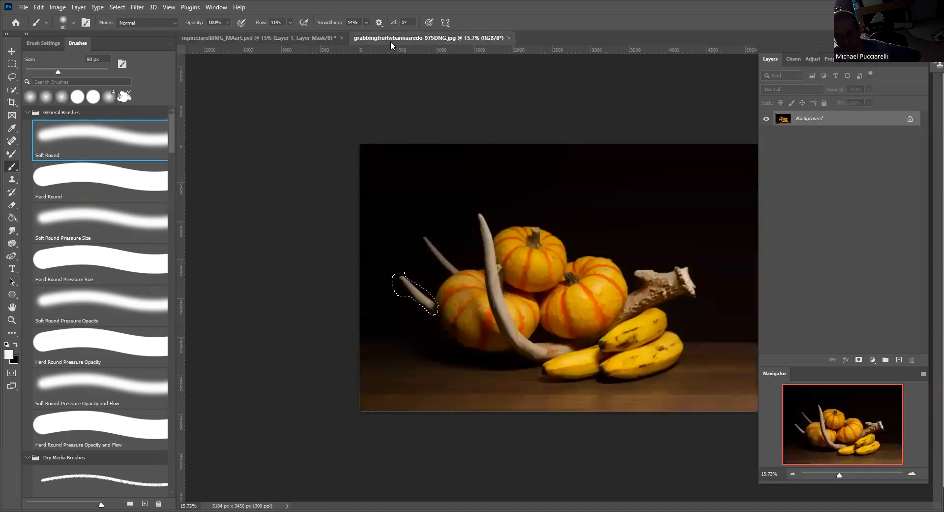
key("ctrl+d")
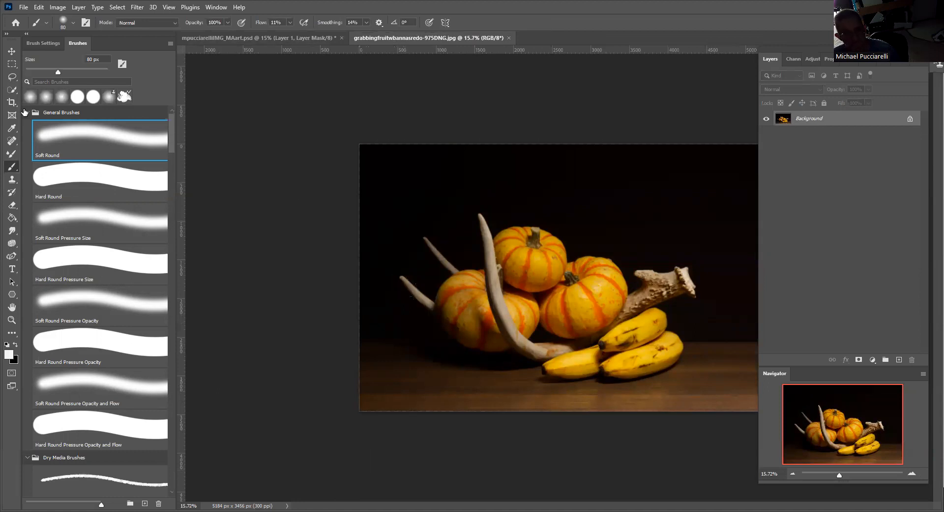
left_click(9, 93)
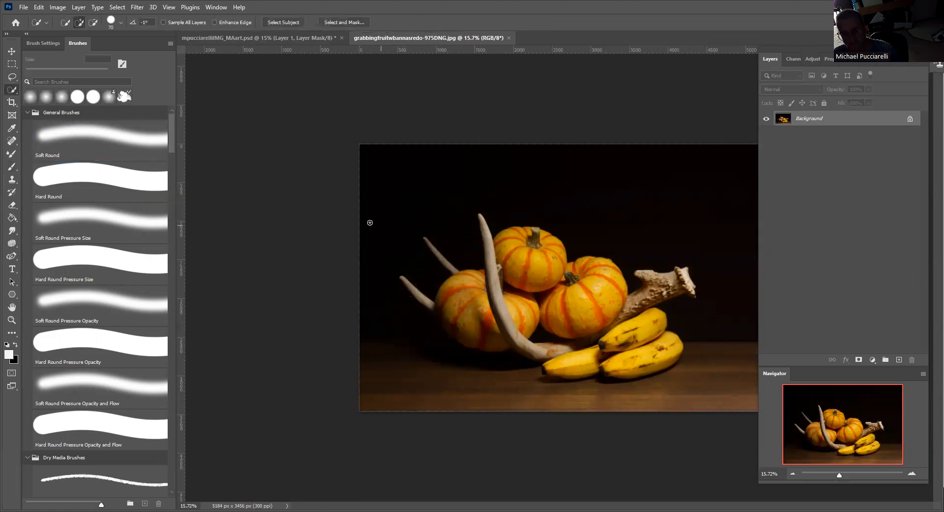
right_click(15, 92)
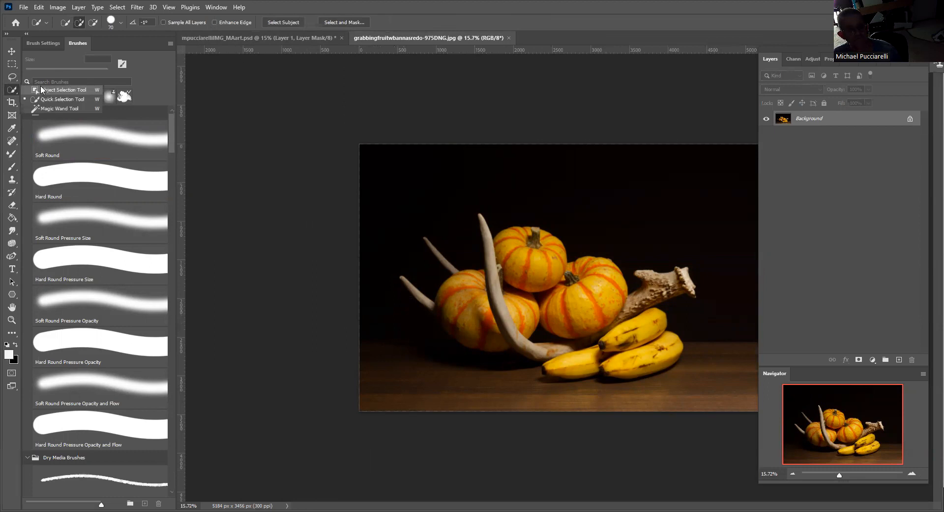
right_click(13, 78)
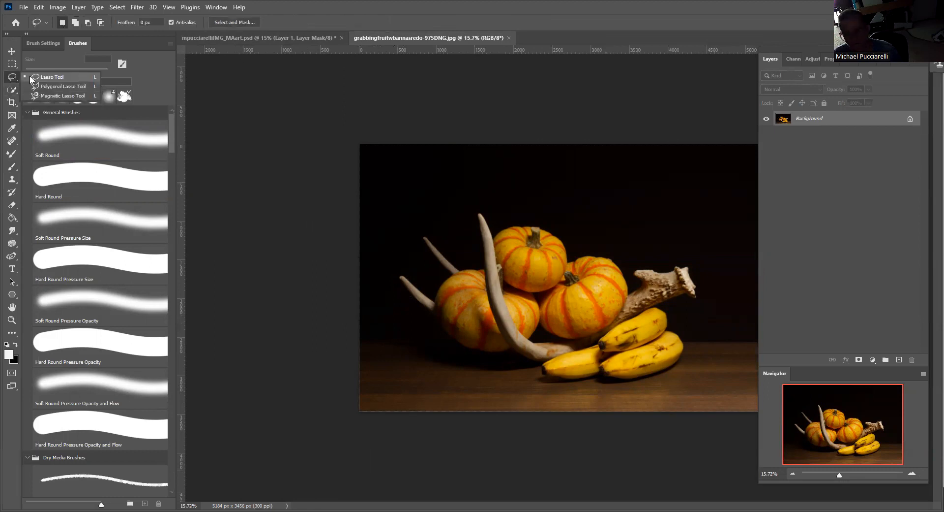
left_click(30, 77)
mouse_move(444, 242)
left_mouse_down()
mouse_move(432, 230)
mouse_move(419, 241)
mouse_move(448, 274)
mouse_move(459, 270)
mouse_move(440, 239)
left_mouse_up()
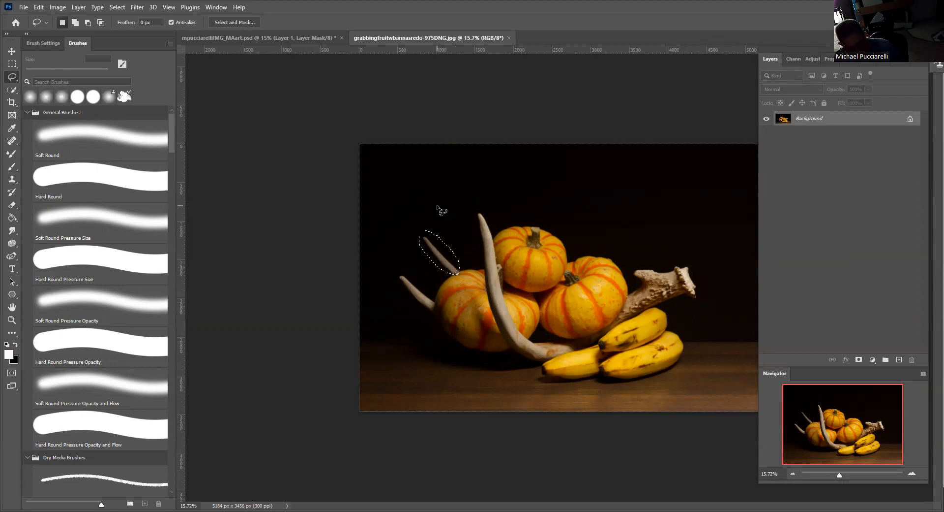
Step: Return to the master art document and run the MFPlightpaintpaste action to paste the second antler tip as a masked Lighten layer
left_click(265, 37)
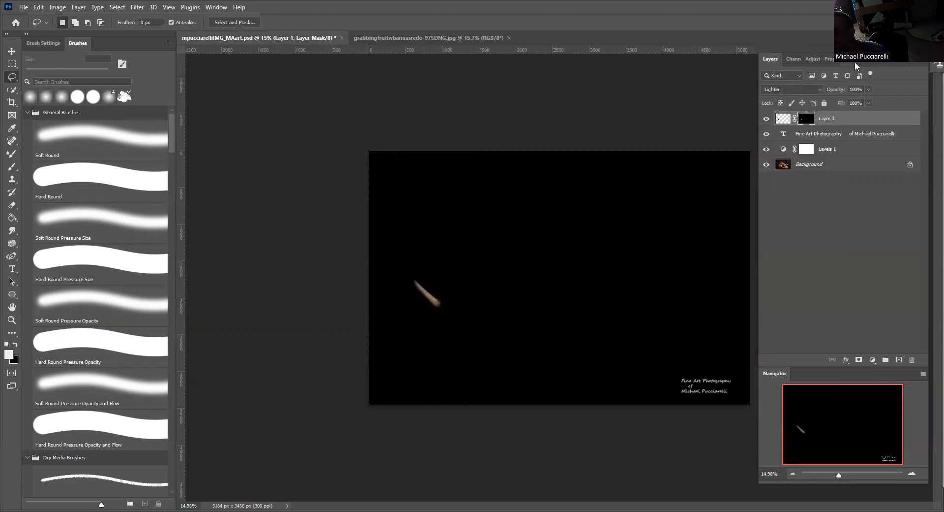
left_click(907, 60)
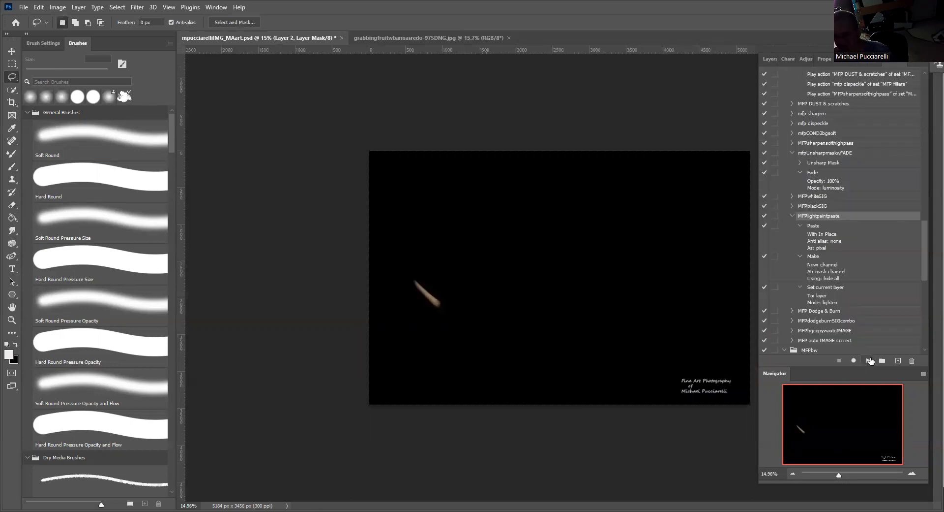
left_click(770, 58)
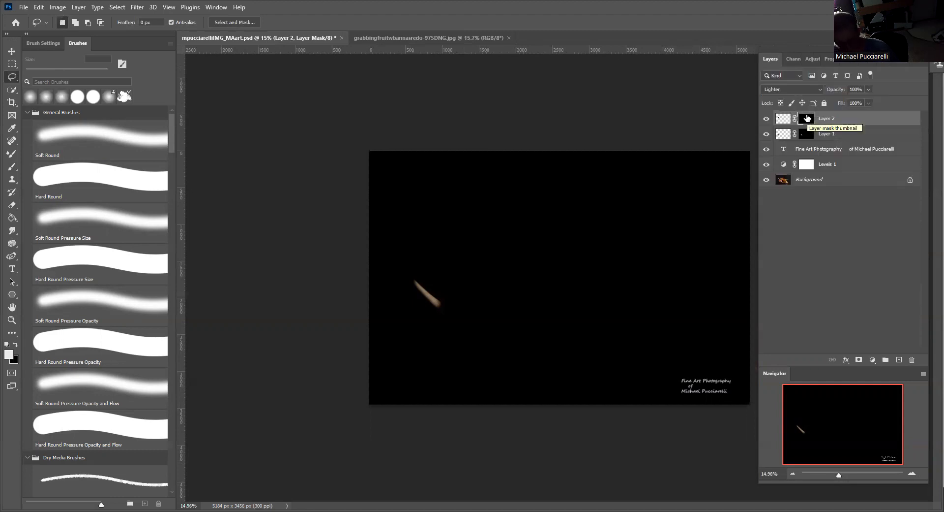
Step: Toggle Layer 2's mask off and on to check the position of the second antler tip
left_click(808, 117, "shift")
left_click(807, 116, "shift")
key("ctrl+2")
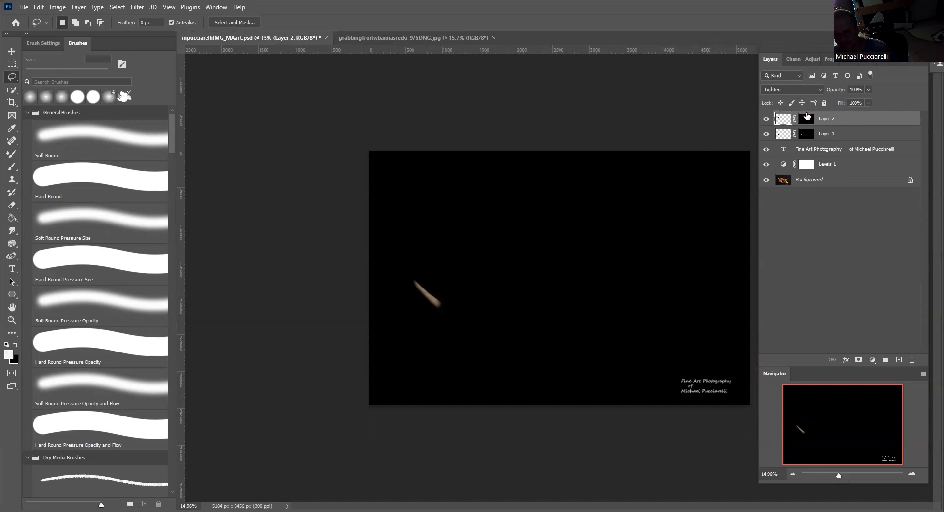
left_click(809, 119, "shift")
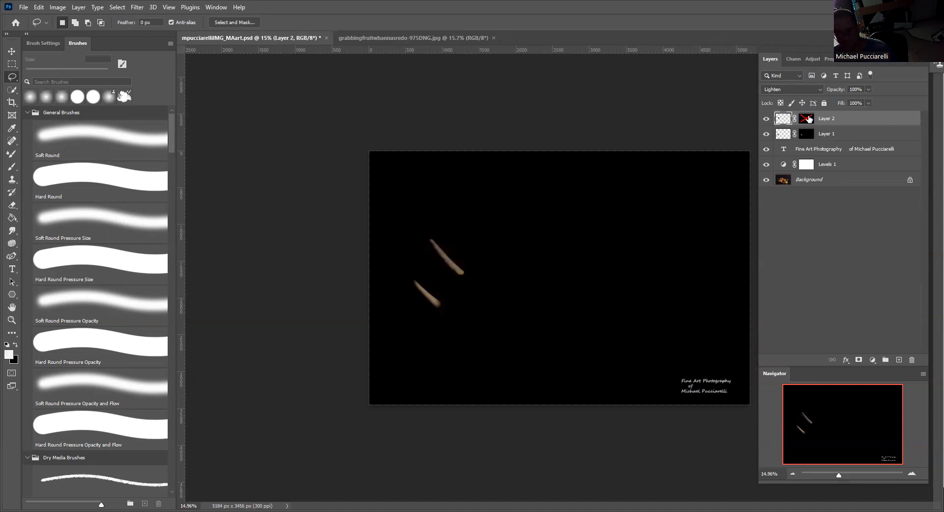
left_click(809, 118, "shift")
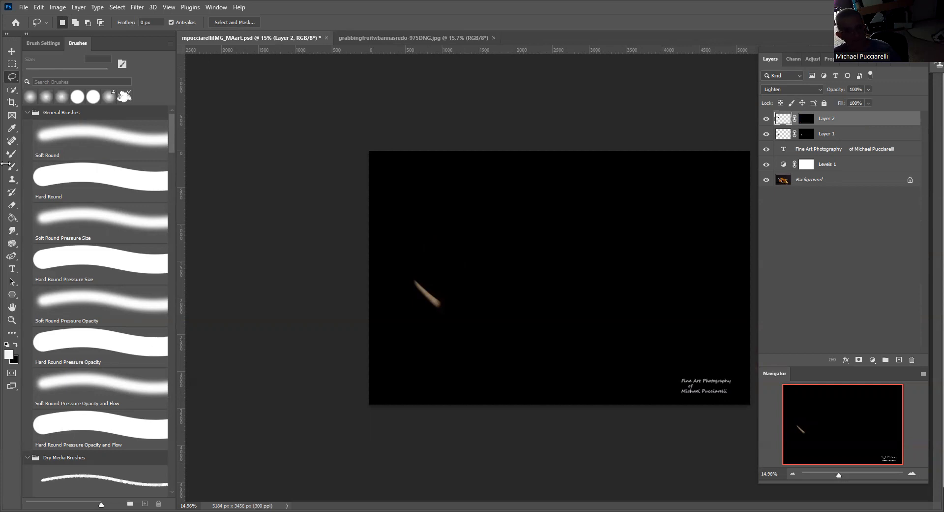
Step: Set up the Soft Round brush at 200 px for revealing the second antler tip
left_click(12, 167)
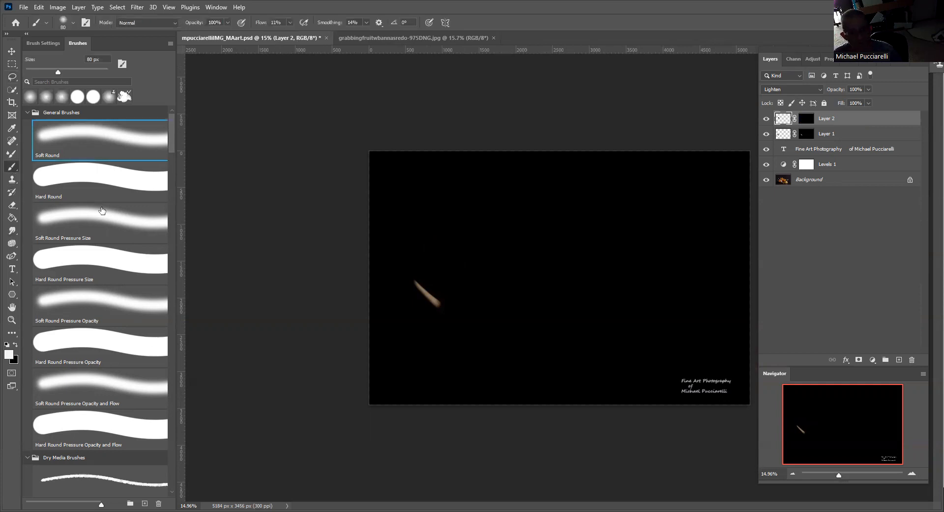
key("bracketright")
key("bracketright")
key("bracketright")
key("bracketright")
key("bracketright")
key("bracketright")
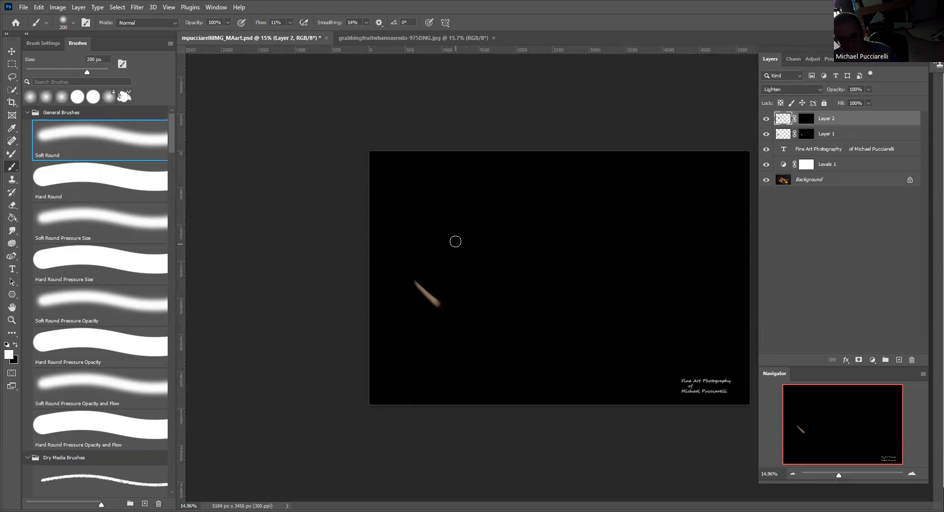
Step: Try to reveal the second antler tip by painting white on Layer 2's mask, and delete Layer 2
left_click(807, 119)
mouse_move(461, 258)
left_mouse_down()
mouse_move(482, 278)
mouse_move(422, 232)
mouse_move(449, 263)
mouse_move(442, 252)
mouse_move(492, 274)
left_mouse_up()
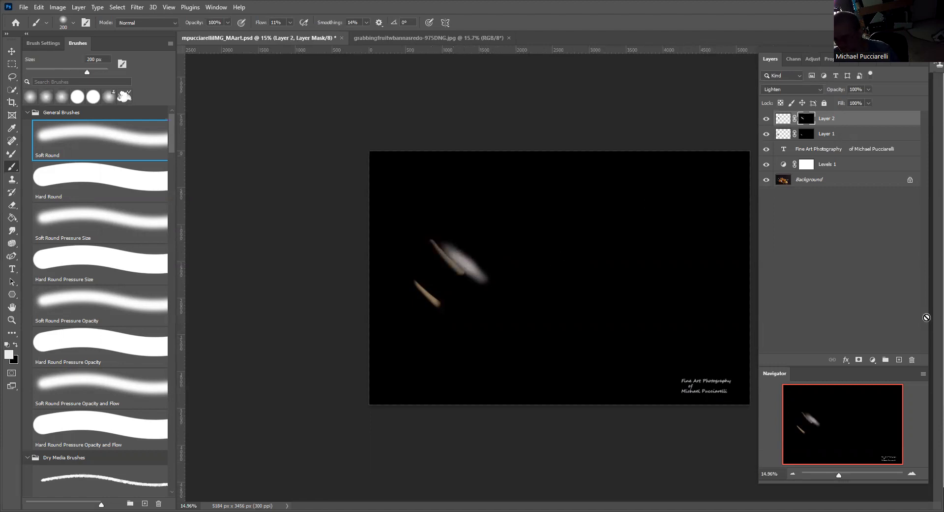
left_click_drag(914, 359, 914, 359)
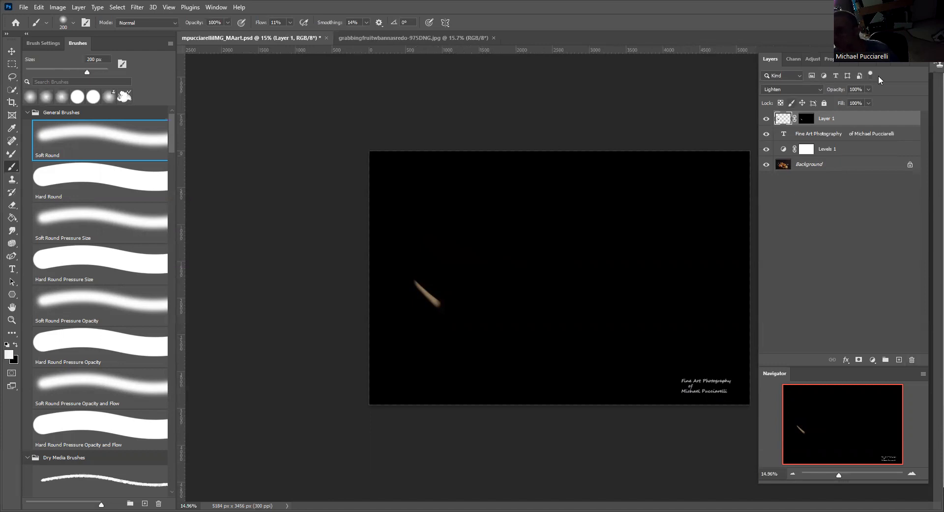
Step: Run the MFPlightpaintpaste action again to re-paste the second antler tip, and check it by toggling the new layer's mask
left_click(872, 60)
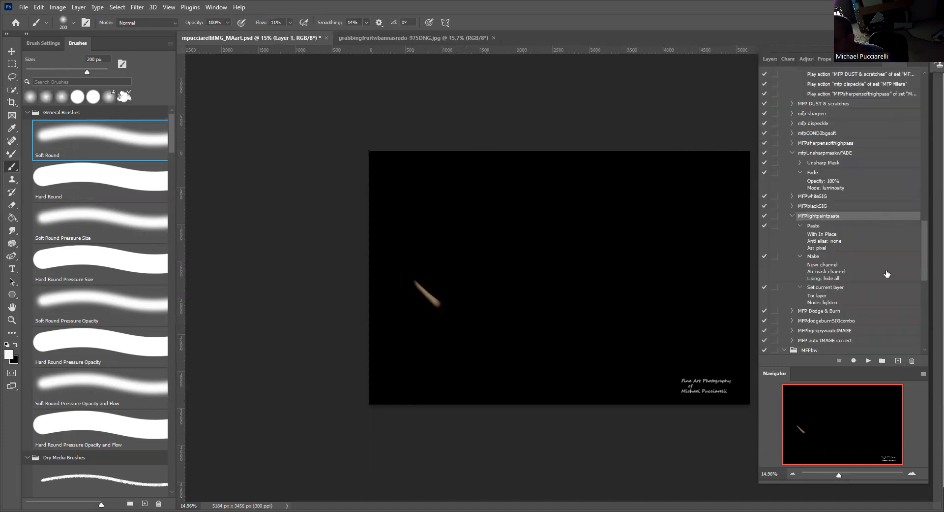
left_click(869, 361)
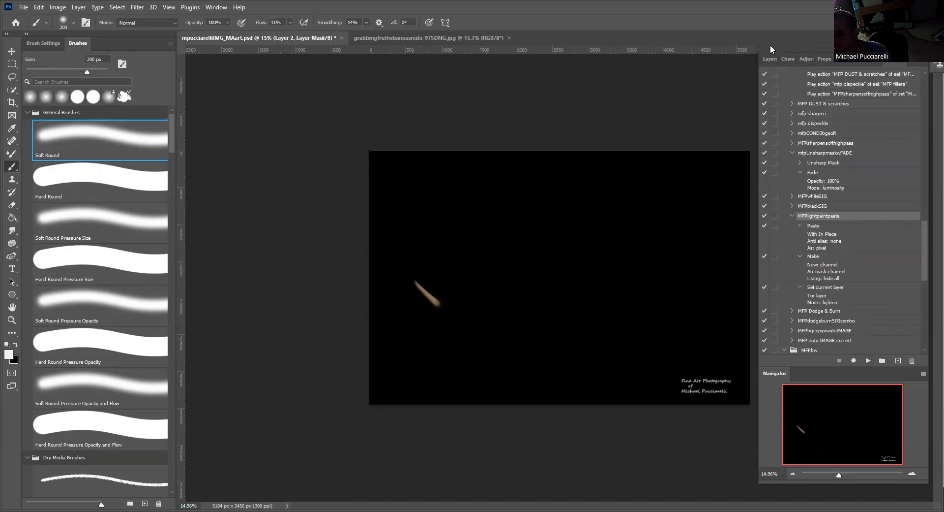
left_click(765, 58)
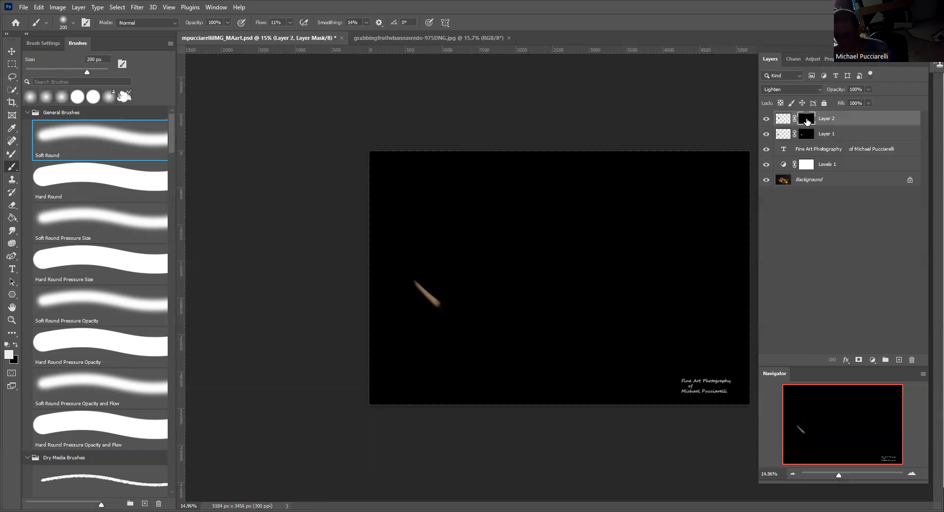
left_click(807, 121, "shift")
left_click(807, 122, "shift")
Step: Paint white along the second antler tip on Layer 2's mask, and clean up the area around it with black
left_click_drag(441, 248, 464, 276)
mouse_move(441, 245)
left_mouse_down()
mouse_move(449, 257)
mouse_move(418, 228)
mouse_move(463, 278)
left_mouse_up()
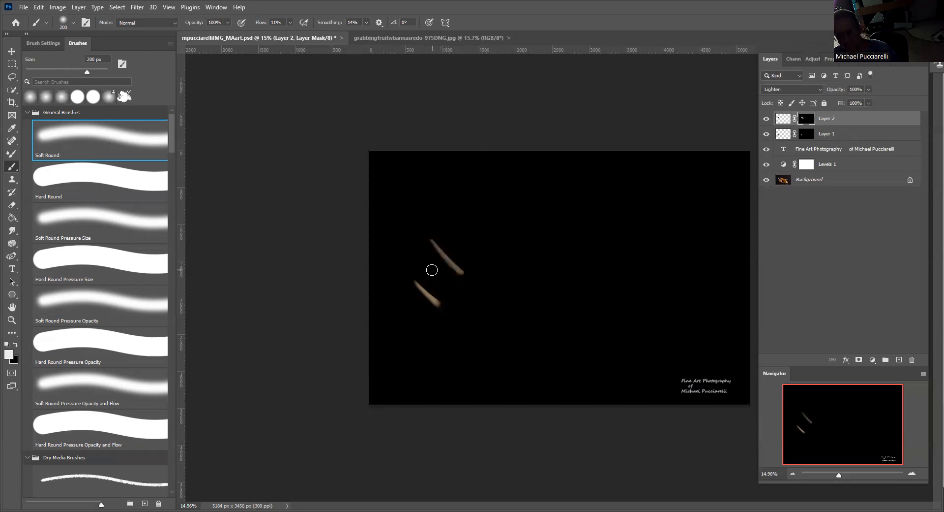
key("x")
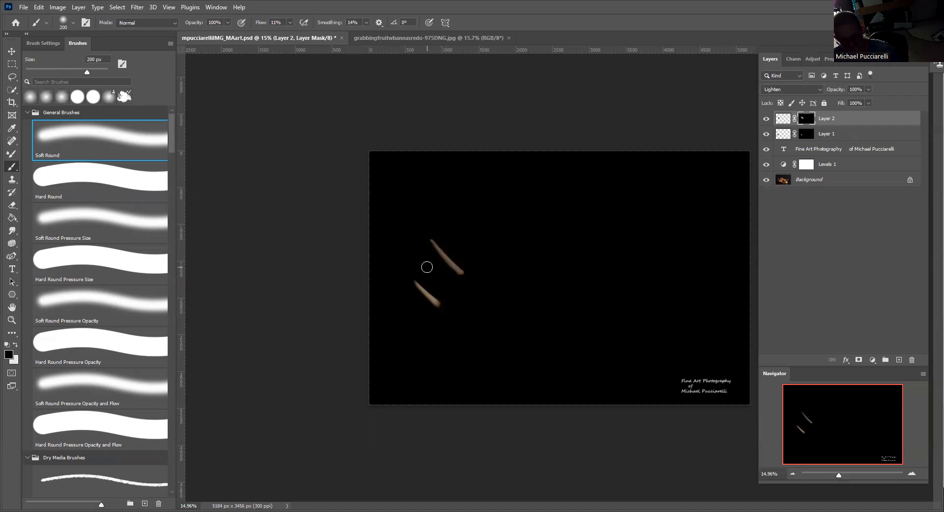
mouse_move(441, 267)
left_mouse_down()
mouse_move(454, 280)
mouse_move(475, 278)
mouse_move(424, 219)
mouse_move(420, 238)
mouse_move(459, 282)
mouse_move(471, 265)
mouse_move(412, 215)
left_mouse_up()
Step: Save the master art document with Maximize Compatibility enabled
key("ctrl+s")
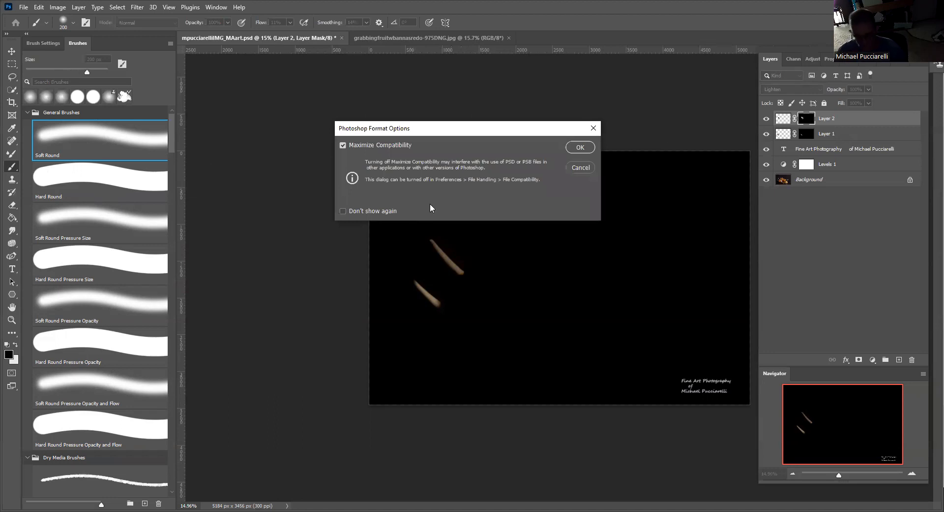
left_click(580, 147)
Step: Replace the selection in the 975DNG photo with a freehand Lasso selection around the tall curved antler in front of the left pumpkin
left_click(460, 39)
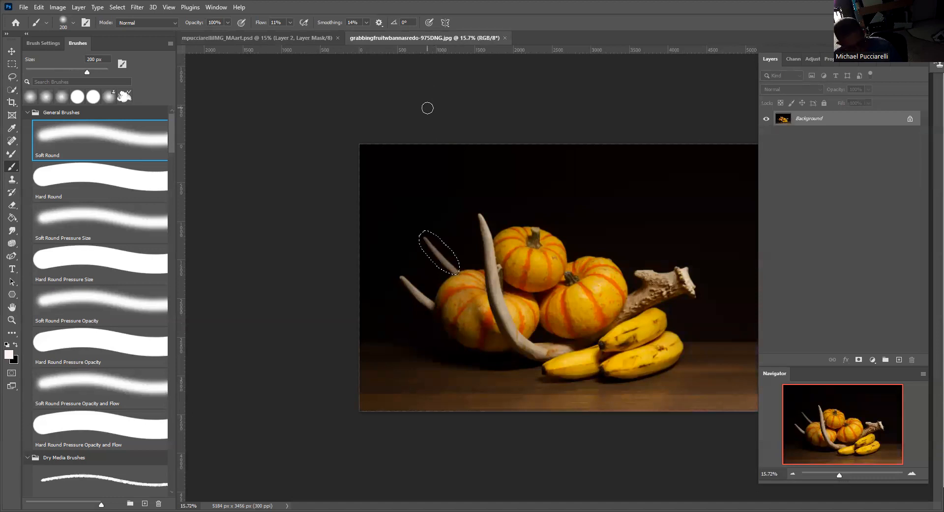
key("ctrl+d")
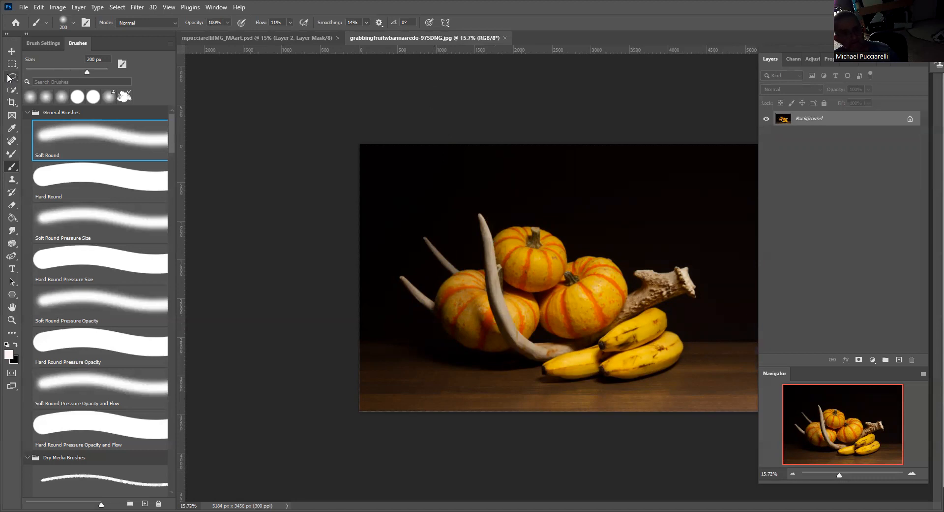
left_click(11, 90)
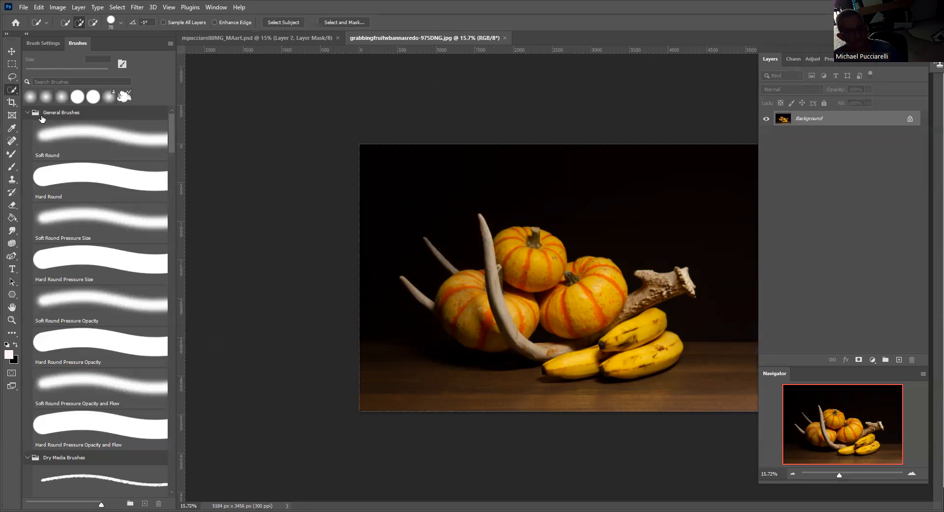
left_click(13, 78)
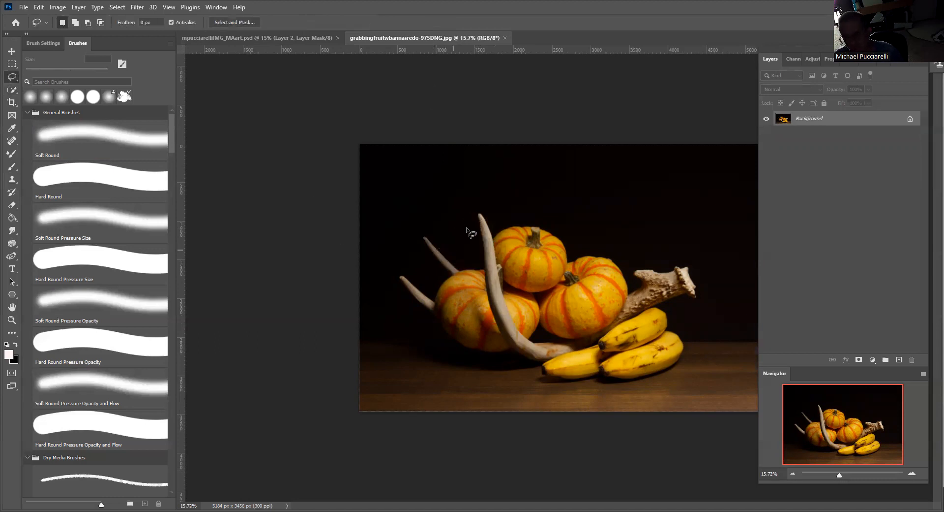
left_click_drag(471, 213, 481, 262)
mouse_move(497, 340)
left_mouse_down()
mouse_move(547, 363)
mouse_move(577, 351)
mouse_move(533, 334)
left_mouse_up()
left_click_drag(506, 296, 502, 279)
left_click_drag(493, 227, 473, 210)
Step: Return to the master art document and run the MFPlightpaintpaste action to paste the tall curved antler as a masked Lighten layer
left_click(244, 39)
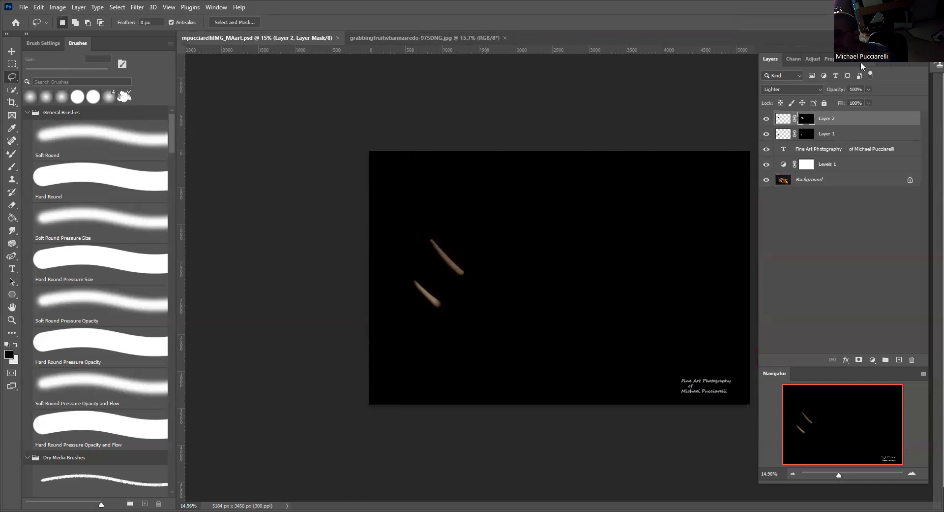
left_click(900, 63)
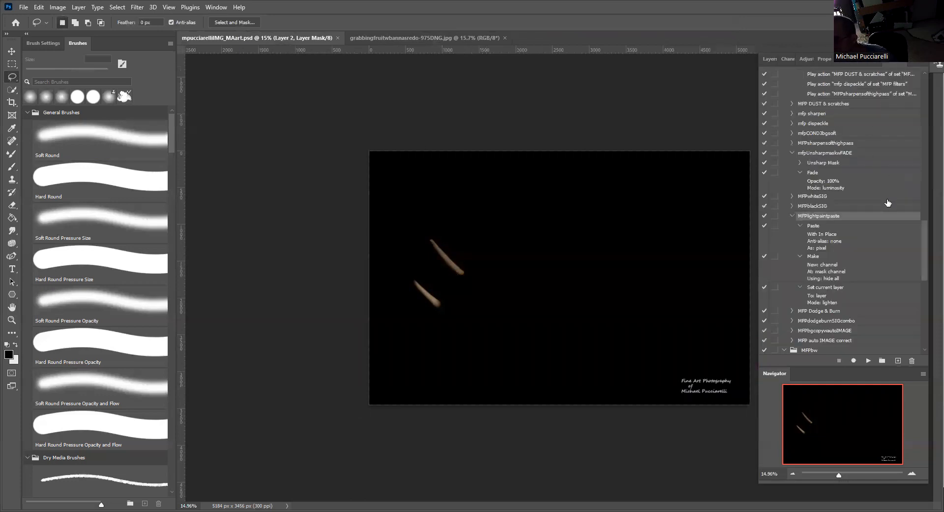
left_click(868, 360)
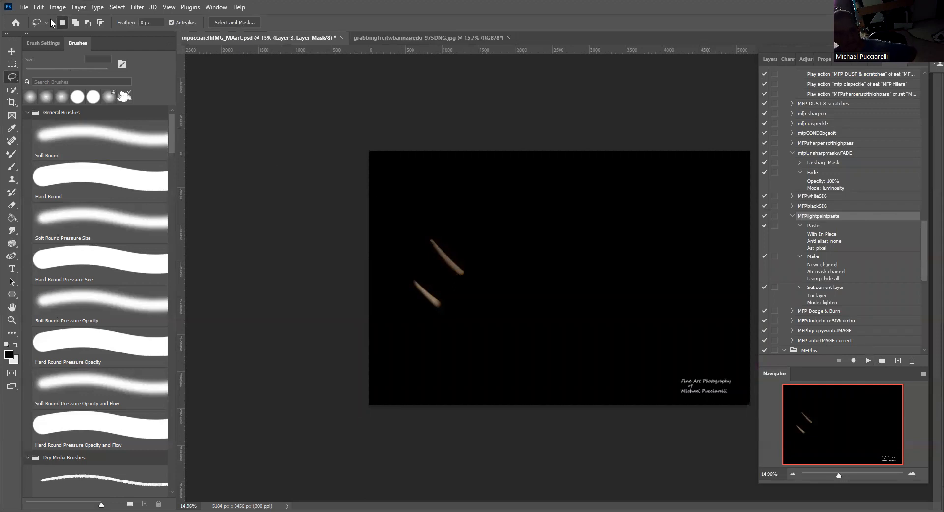
left_click(38, 7)
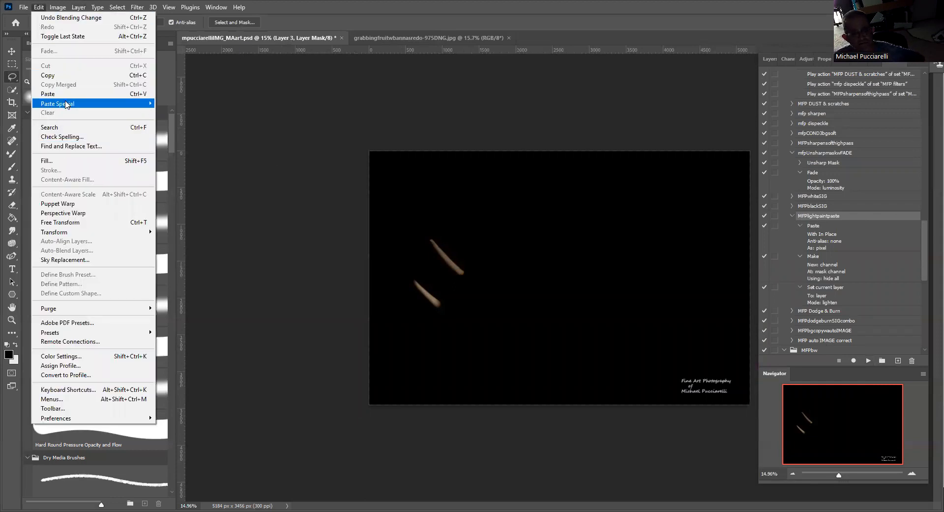
mouse_move(143, 104)
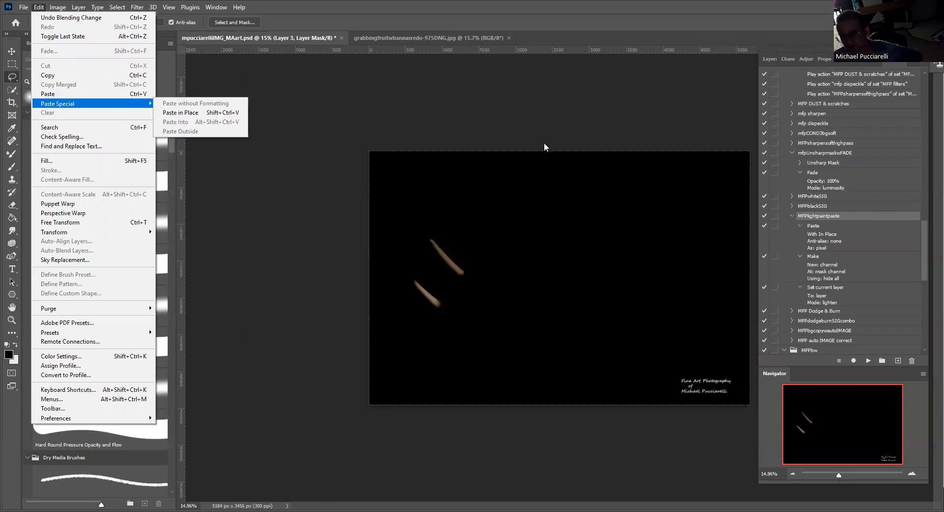
Step: Preview the pasted antler by toggling Layer 3's mask, and paint white along it on the mask with a 200 px Soft Round brush
left_click(771, 60)
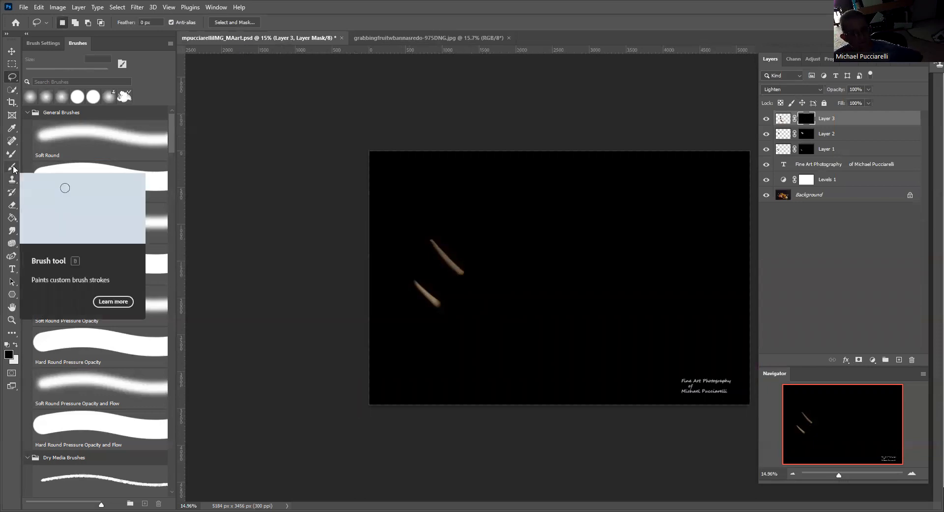
left_click_drag(13, 169, 32, 170)
left_click(32, 170)
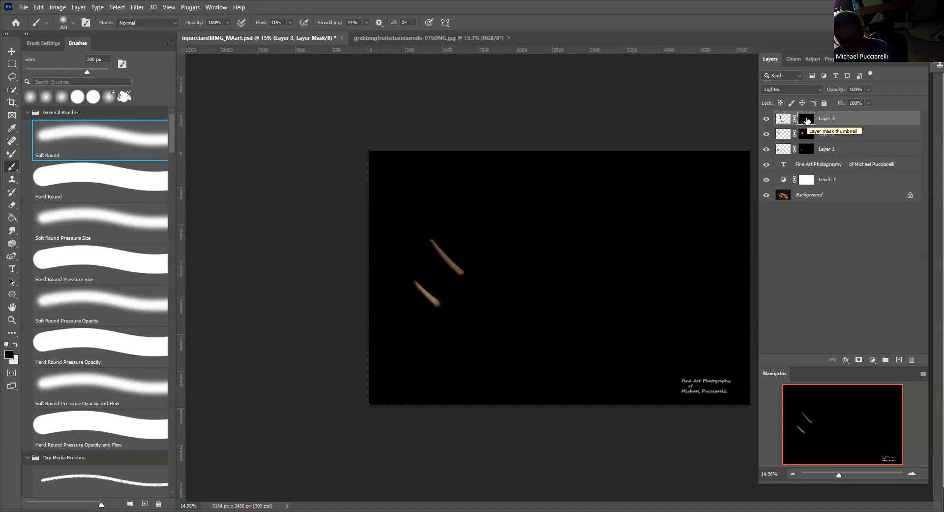
left_click(807, 120, "shift")
left_click(808, 119, "shift")
left_click(808, 120, "shift")
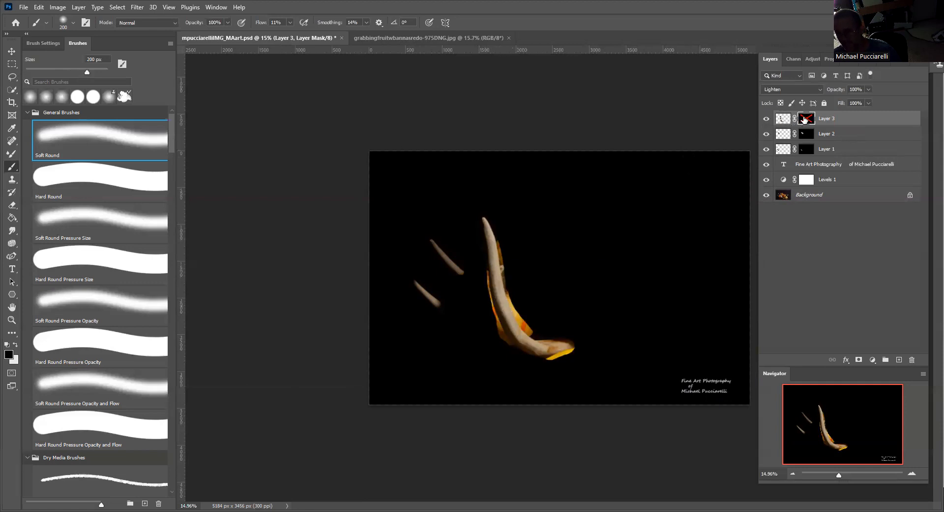
left_click(804, 119, "shift")
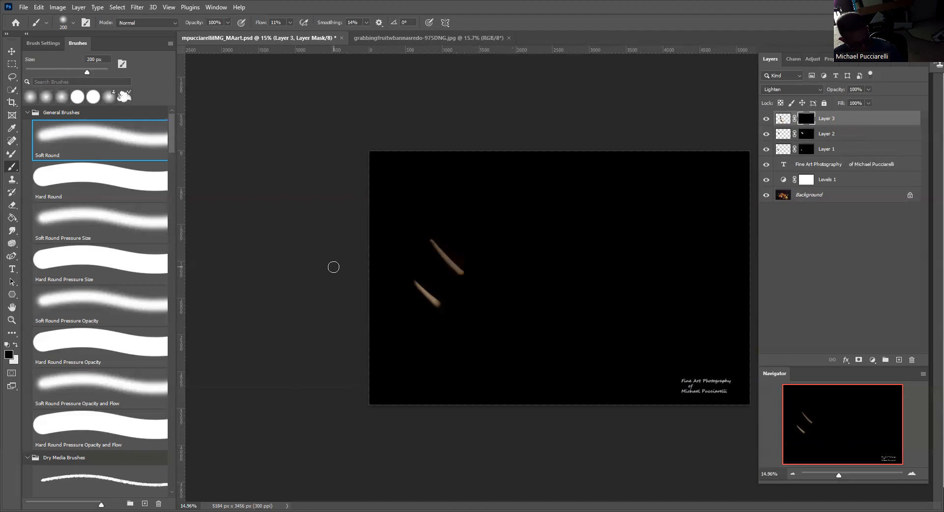
key("x")
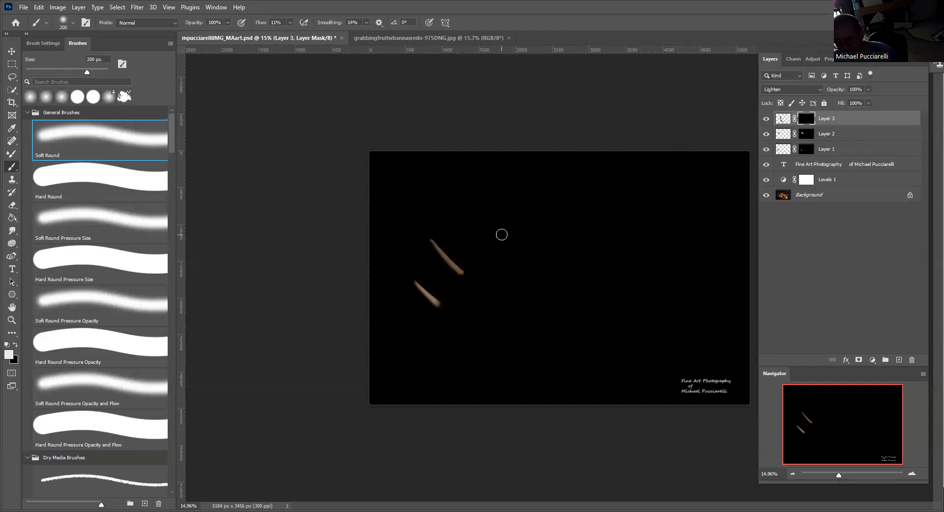
mouse_move(500, 252)
left_mouse_down()
mouse_move(545, 315)
mouse_move(507, 263)
mouse_move(521, 277)
mouse_move(532, 317)
mouse_move(494, 256)
mouse_move(535, 303)
mouse_move(494, 243)
mouse_move(521, 290)
mouse_move(502, 248)
mouse_move(515, 300)
mouse_move(494, 264)
mouse_move(503, 295)
mouse_move(497, 255)
mouse_move(506, 294)
mouse_move(530, 326)
mouse_move(500, 292)
mouse_move(538, 335)
mouse_move(508, 309)
mouse_move(548, 341)
mouse_move(520, 320)
mouse_move(534, 325)
mouse_move(474, 213)
mouse_move(489, 227)
mouse_move(460, 212)
mouse_move(488, 228)
mouse_move(461, 197)
mouse_move(527, 323)
mouse_move(494, 273)
mouse_move(486, 233)
mouse_move(535, 335)
mouse_move(482, 281)
mouse_move(537, 358)
mouse_move(503, 340)
mouse_move(510, 328)
mouse_move(557, 367)
mouse_move(528, 341)
mouse_move(562, 364)
mouse_move(546, 356)
mouse_move(578, 361)
mouse_move(522, 340)
mouse_move(502, 304)
mouse_move(483, 218)
mouse_move(500, 286)
mouse_move(539, 352)
mouse_move(585, 340)
mouse_move(503, 322)
mouse_move(522, 345)
left_mouse_up()
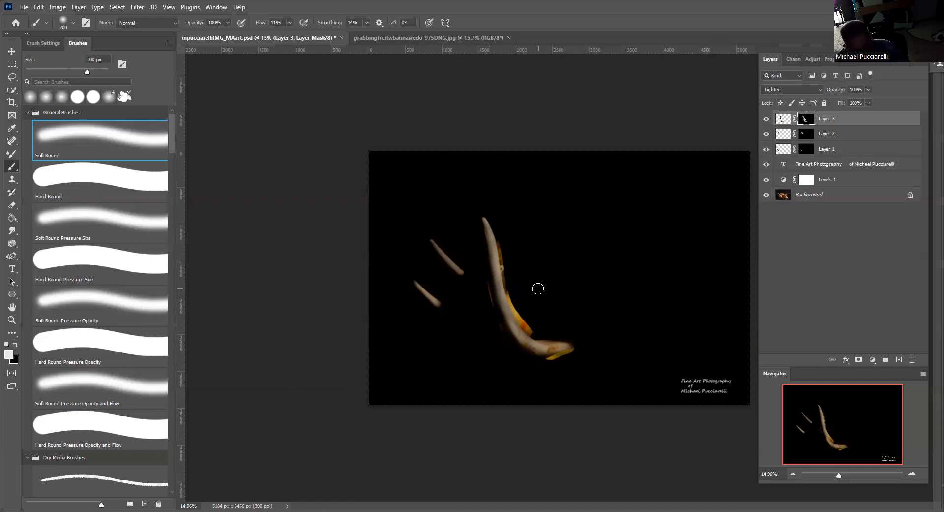
Step: Paint black on Layer 3's mask over the orange and yellow spill beside the curved antler and under its base, reducing the brush to 100 px
key("x")
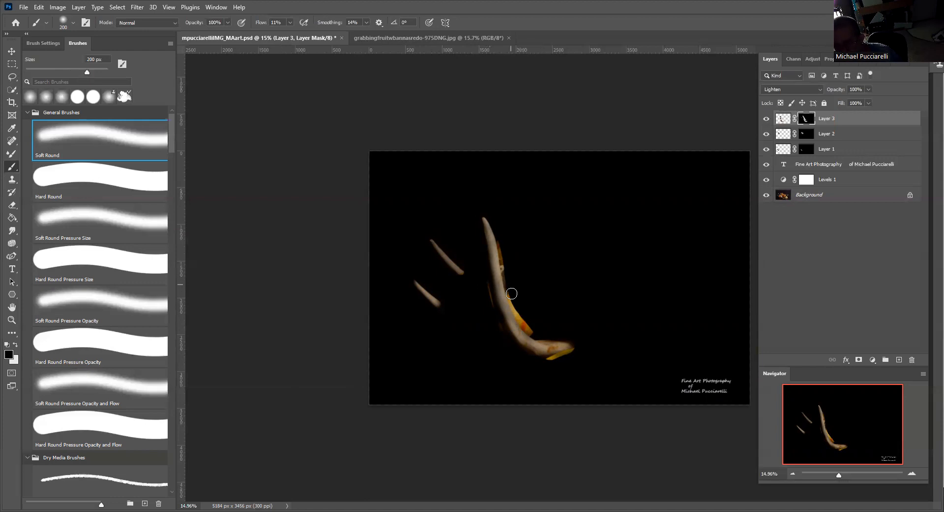
mouse_move(510, 285)
left_mouse_down()
mouse_move(525, 323)
mouse_move(522, 311)
left_mouse_up()
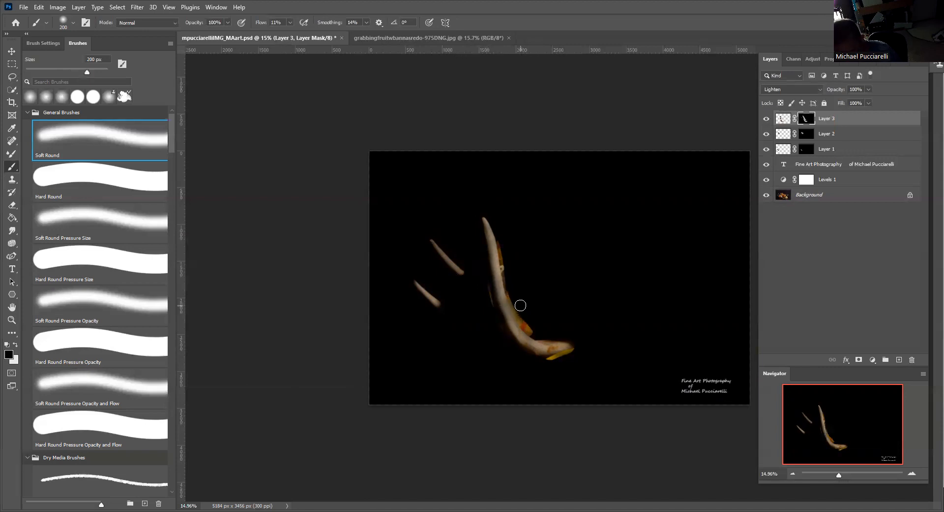
key("bracketleft")
key("bracketleft")
key("bracketleft")
key("bracketleft")
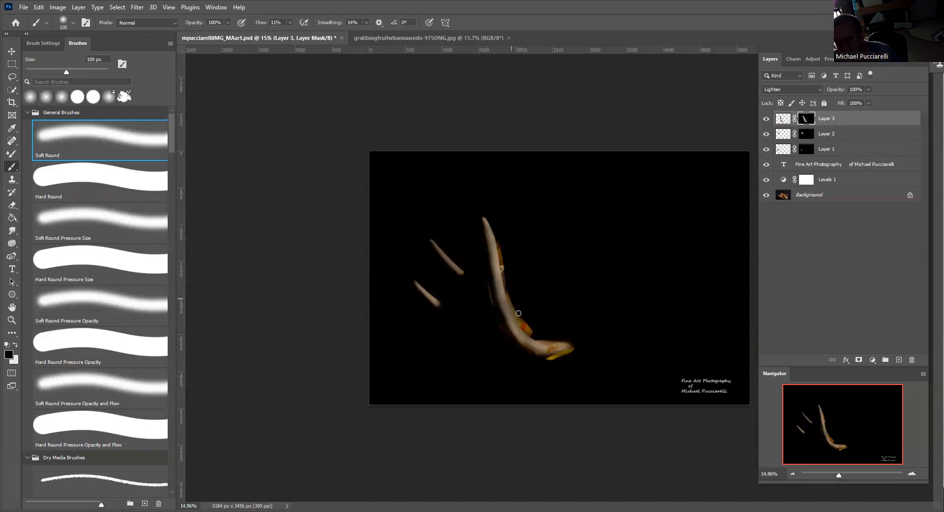
left_click_drag(536, 335, 524, 325)
left_click_drag(549, 358, 576, 349)
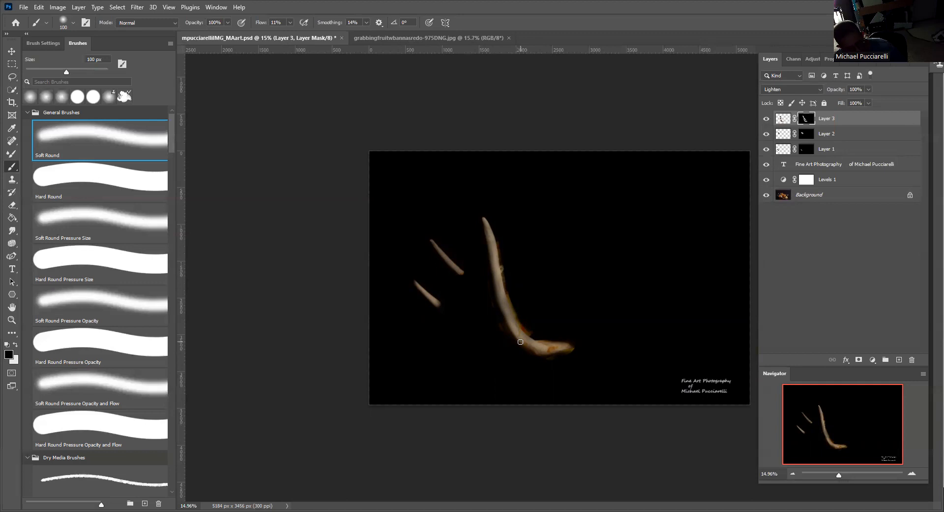
Step: Paint white again along the curved antler and its base on Layer 3's mask, varying the brush size and finishing at 80 px
key("x")
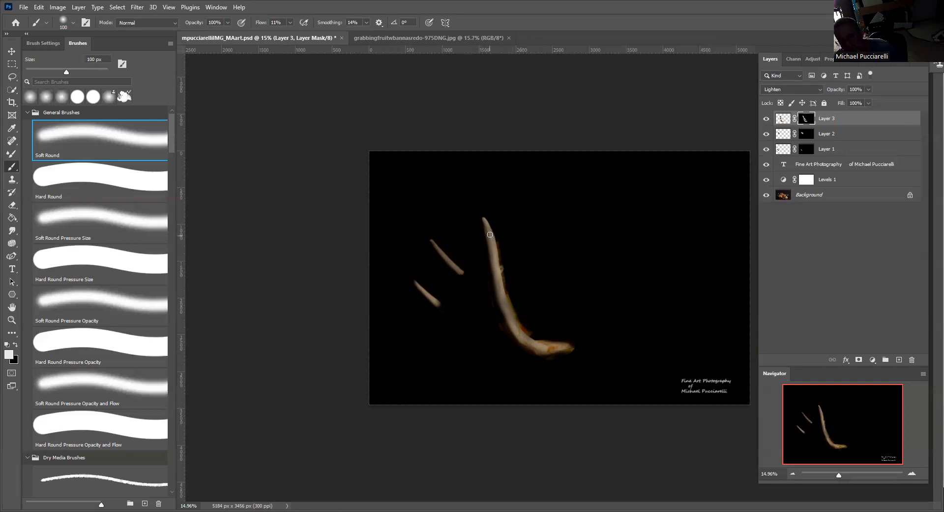
key("bracketleft")
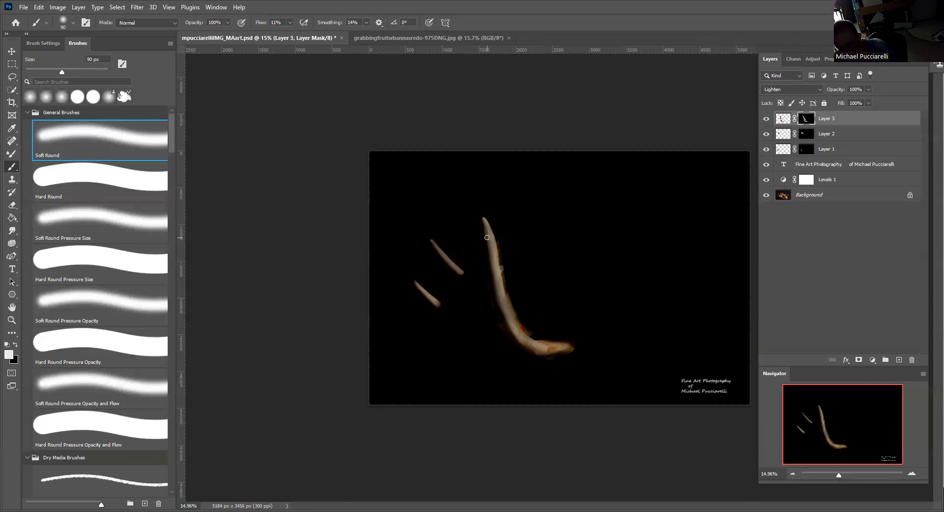
key("bracketright")
key("bracketright")
key("bracketright")
key("bracketright")
key("bracketright")
key("bracketright")
key("bracketright")
key("bracketright")
key("bracketleft")
key("bracketleft")
key("bracketleft")
key("bracketleft")
key("bracketleft")
key("bracketleft")
key("bracketleft")
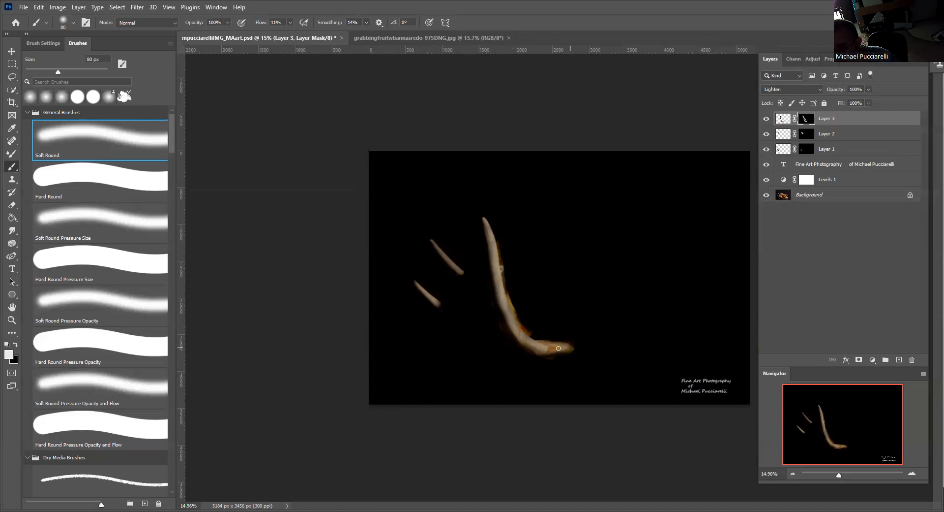
mouse_move(565, 352)
left_mouse_down()
mouse_move(540, 354)
mouse_move(572, 354)
left_mouse_up()
Step: Compare the curved antler with the 975DNG photo and clean up its edges in black on Layer 3's mask, ending with white as the foreground color
left_click(418, 39)
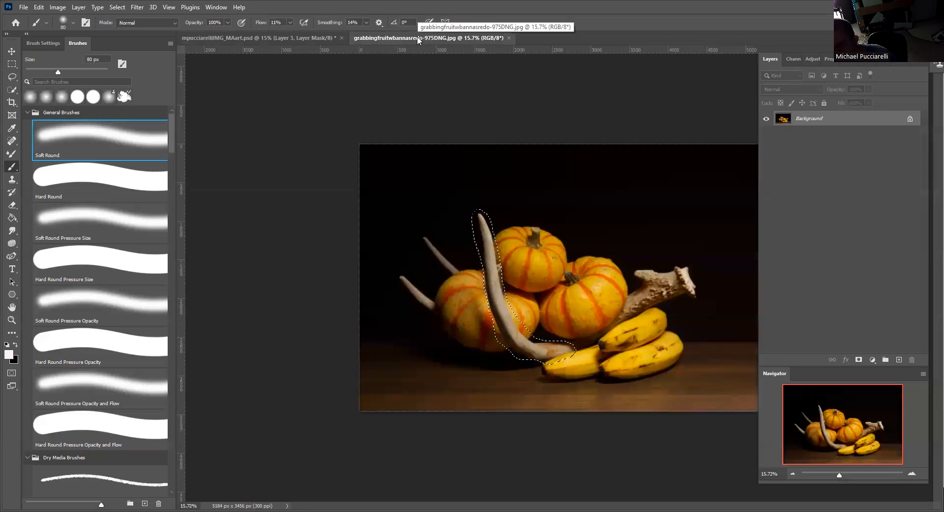
left_click(284, 40)
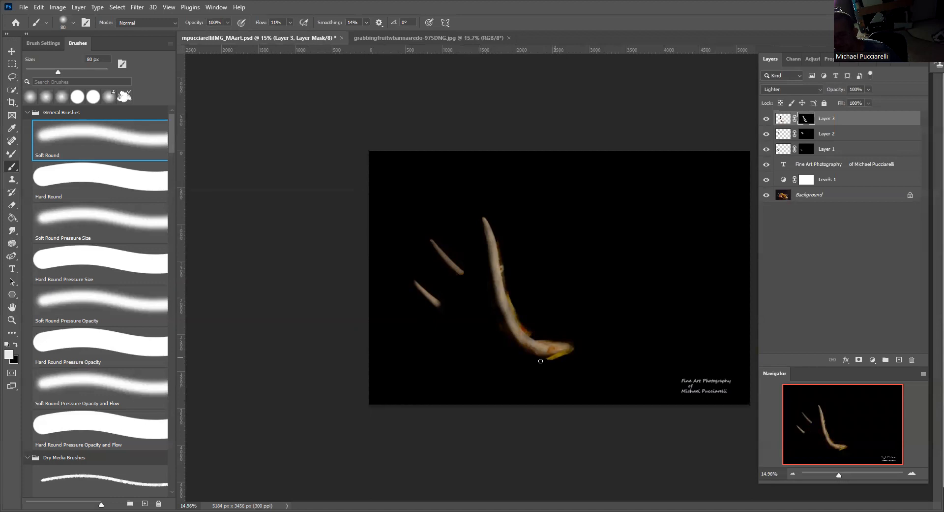
key("x")
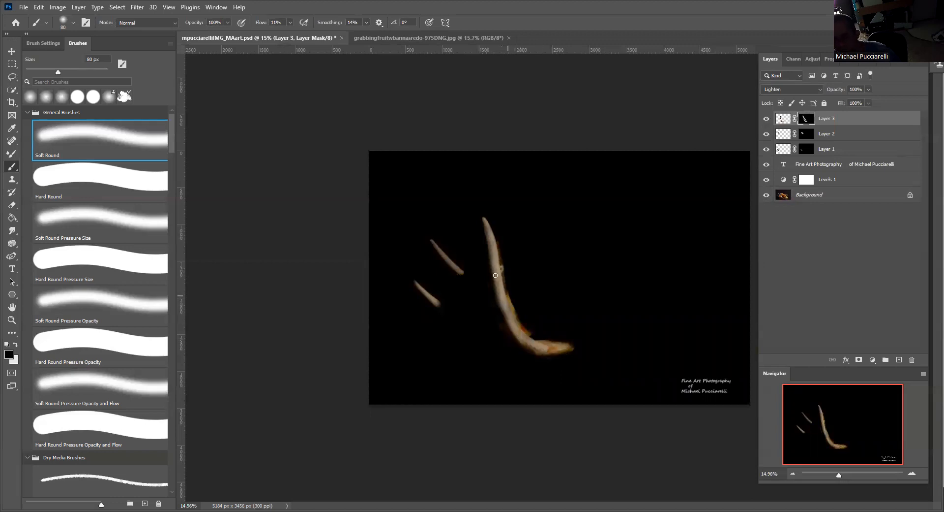
left_click(420, 38)
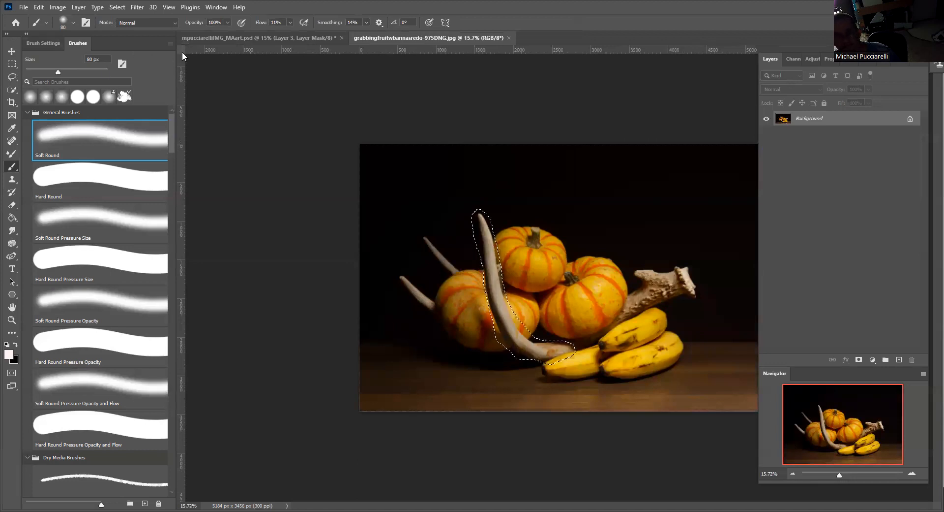
left_click(201, 38)
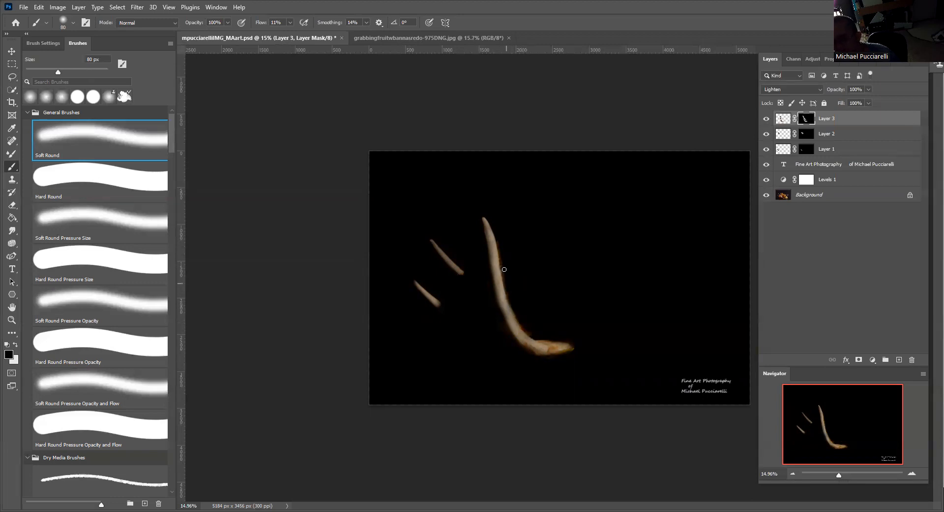
mouse_move(497, 248)
left_mouse_down()
mouse_move(499, 273)
mouse_move(493, 237)
left_mouse_up()
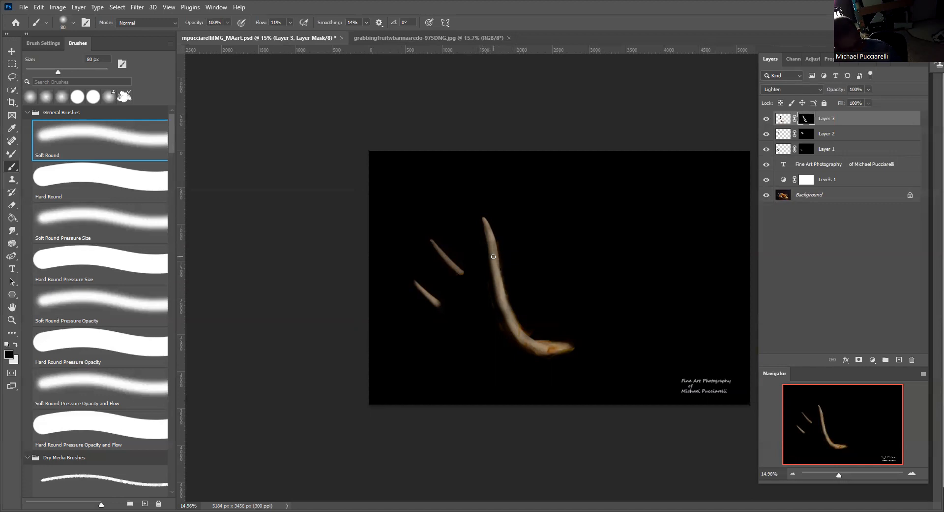
key("x")
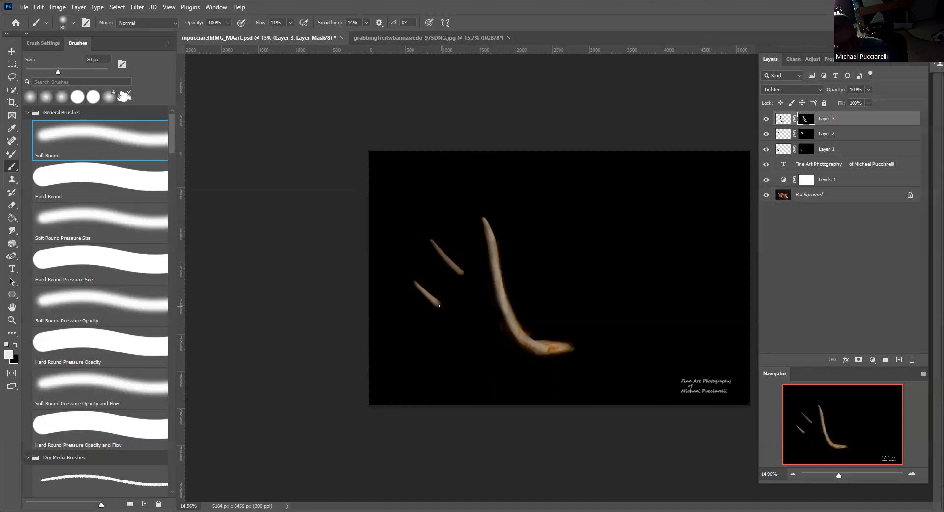
Step: Replace the selection in the 975DNG photo with an Object Selection of the knobby antler base above the bananas
left_click(449, 39)
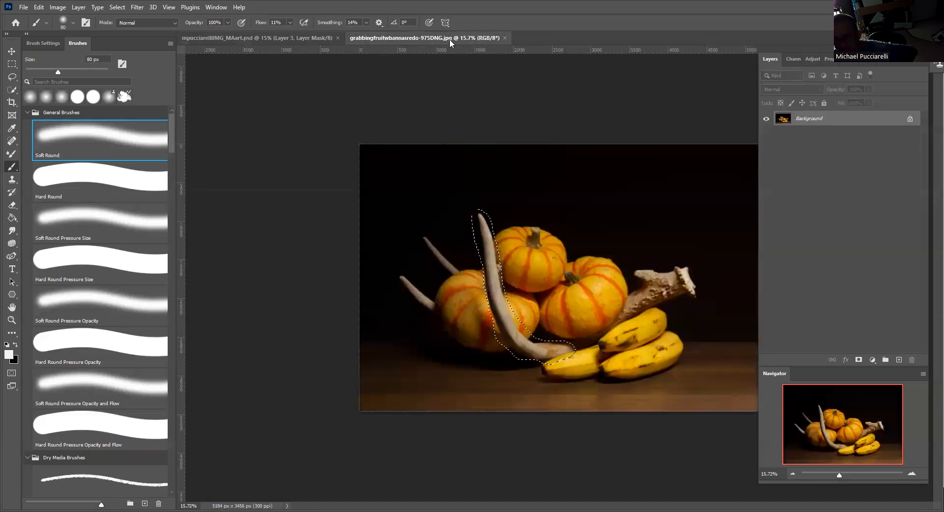
key("ctrl+d")
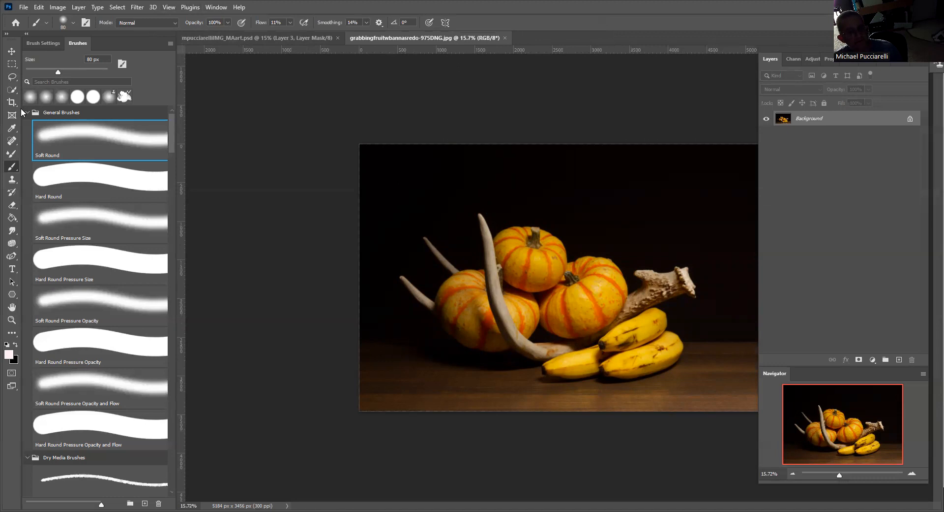
left_click(14, 89)
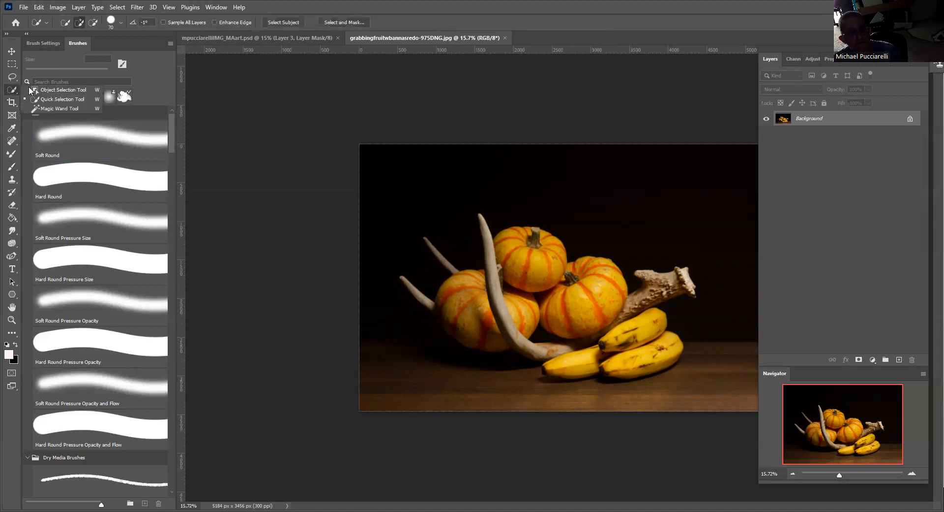
left_click(35, 90)
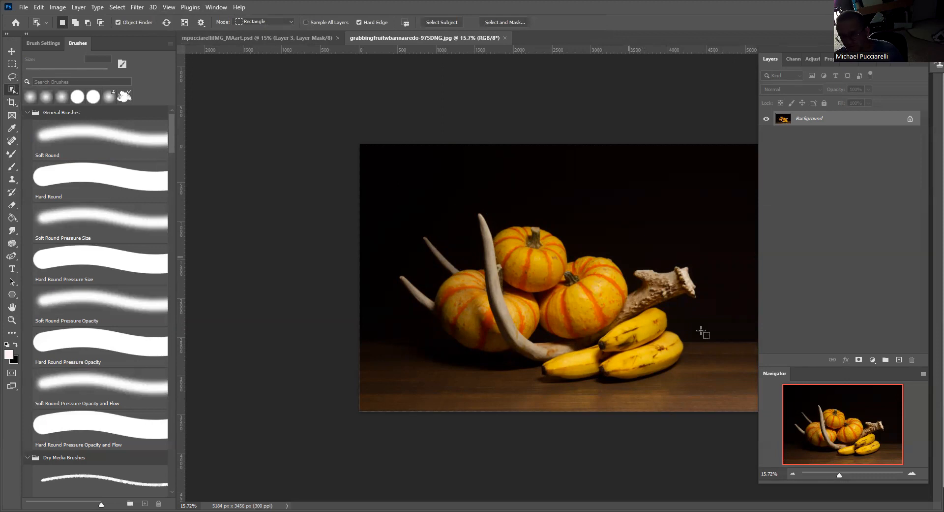
left_click(724, 294)
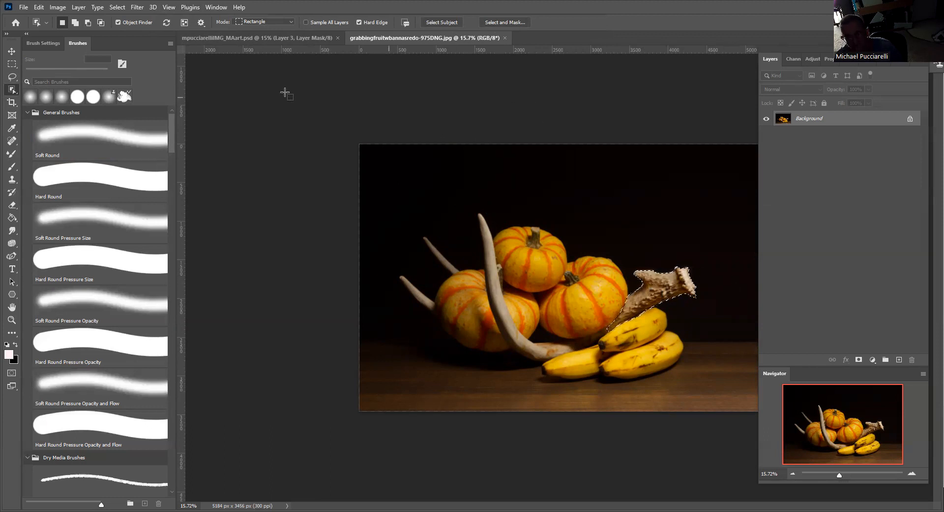
Step: Return to the master art document and run the MFPlightpaintpaste action to paste the knobby antler base as a masked Lighten layer
left_click(266, 37)
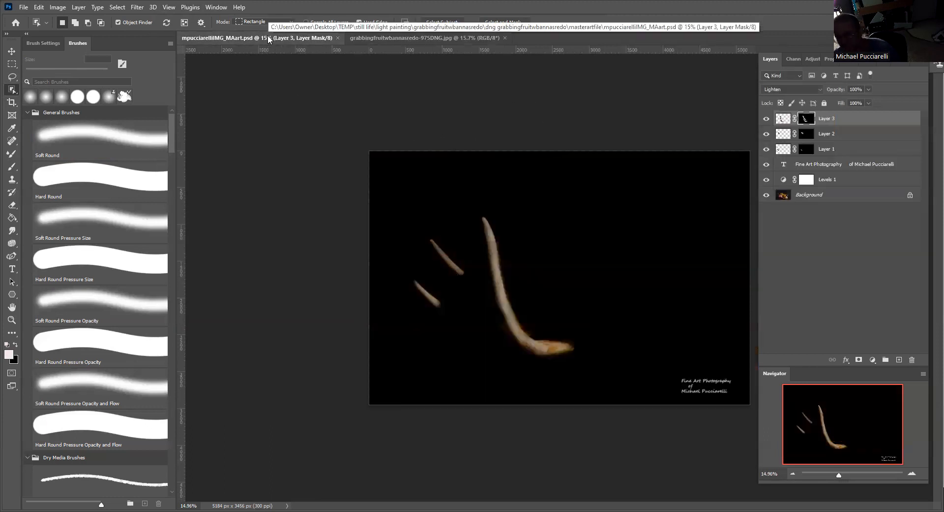
left_click(902, 62)
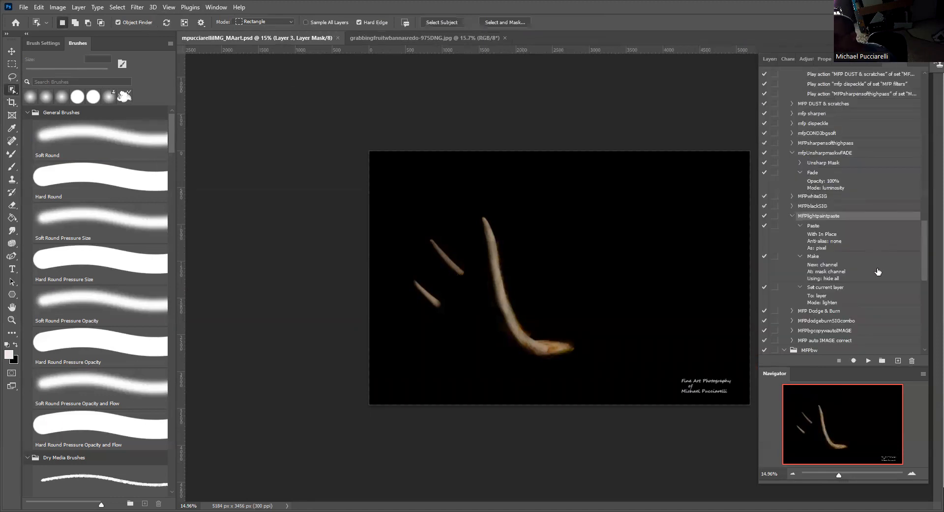
left_click(868, 361)
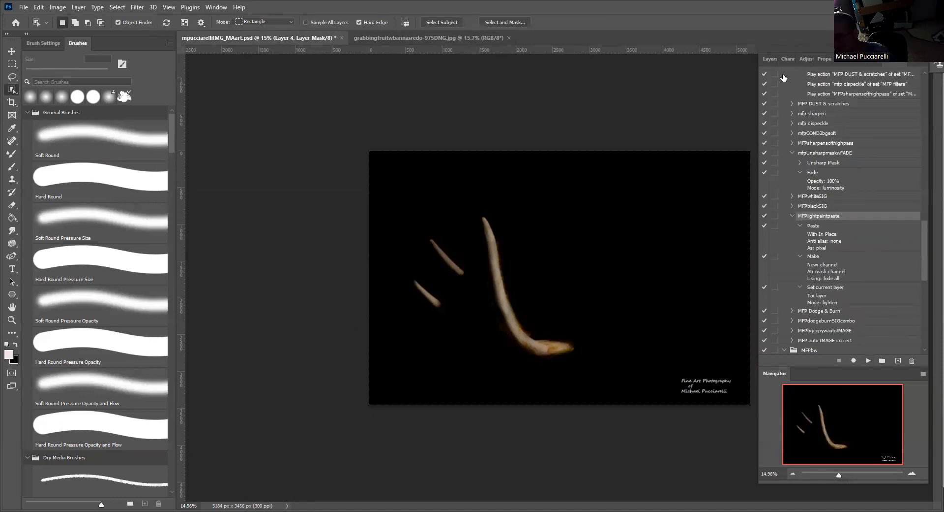
Step: Preview the antler base by toggling Layer 4's mask, and paint white over it on the mask with a 600 px soft brush
left_click(770, 59)
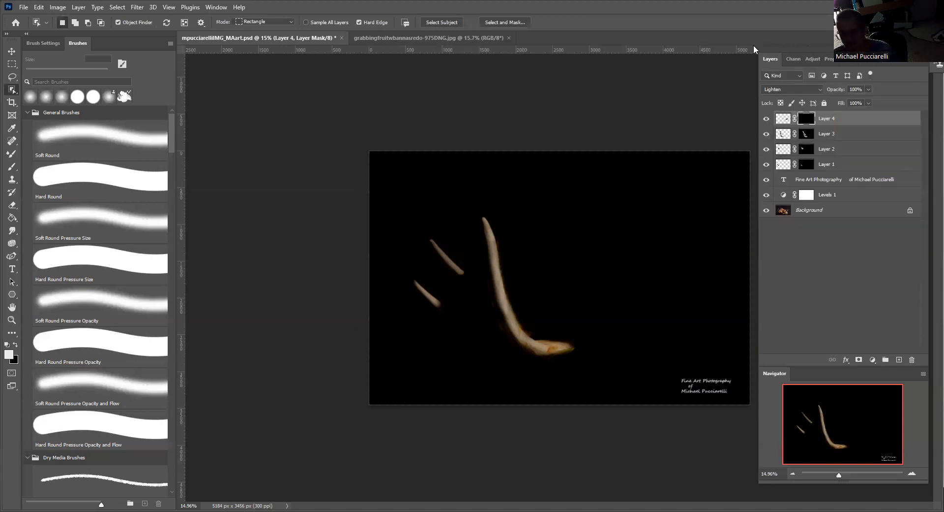
left_click(804, 120, "shift")
left_click(803, 120, "shift")
left_click(803, 119, "shift")
left_click(804, 119, "shift")
left_click(11, 167)
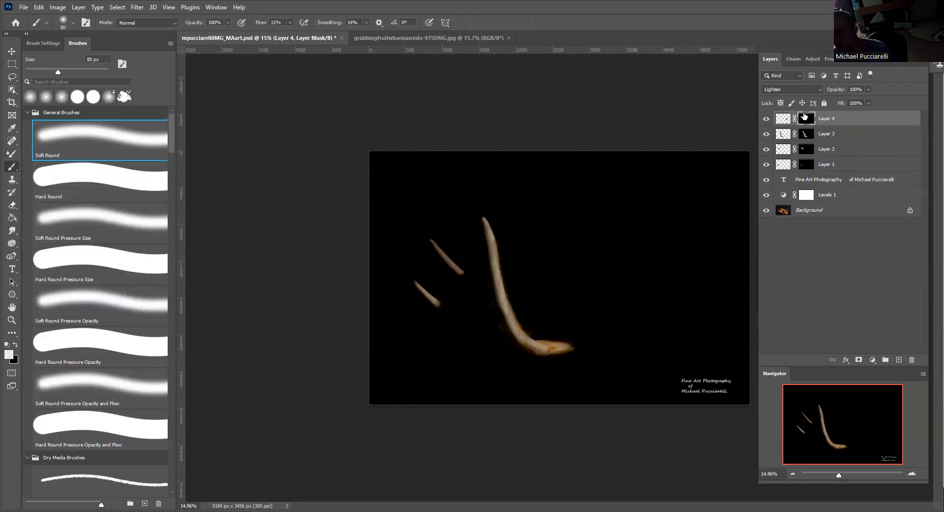
key("bracketright")
key("bracketright")
key("bracketright")
key("bracketright")
key("bracketright")
key("bracketright")
key("bracketright")
key("bracketright")
key("bracketright")
key("bracketright")
key("bracketright")
mouse_move(630, 310)
left_mouse_down()
mouse_move(650, 284)
mouse_move(656, 314)
mouse_move(650, 282)
mouse_move(669, 283)
mouse_move(619, 268)
mouse_move(650, 277)
mouse_move(605, 312)
mouse_move(659, 283)
mouse_move(601, 326)
mouse_move(688, 275)
mouse_move(668, 296)
mouse_move(657, 283)
mouse_move(628, 312)
mouse_move(635, 289)
left_mouse_up()
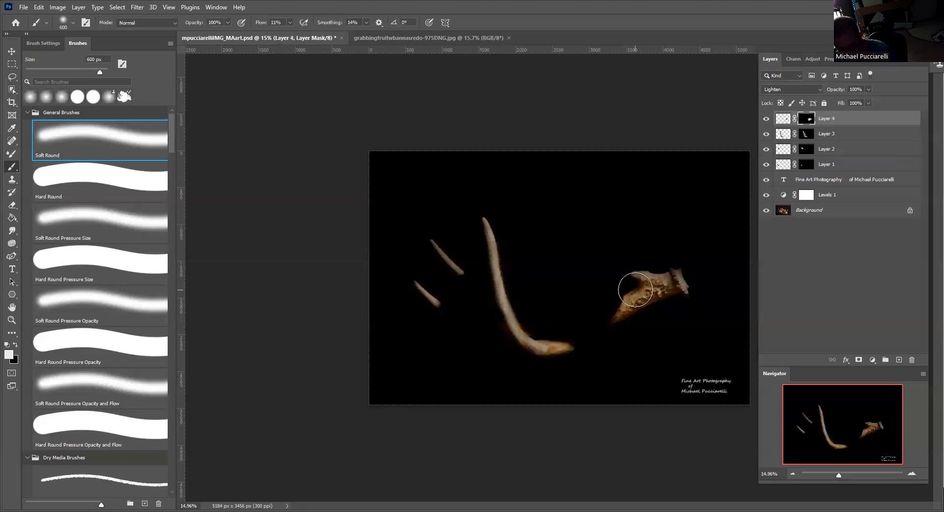
Step: Reduce the brush to 200 px and paint white along the lower tip of the knobby antler base on Layer 4's mask
key("bracketleft")
key("bracketleft")
key("bracketleft")
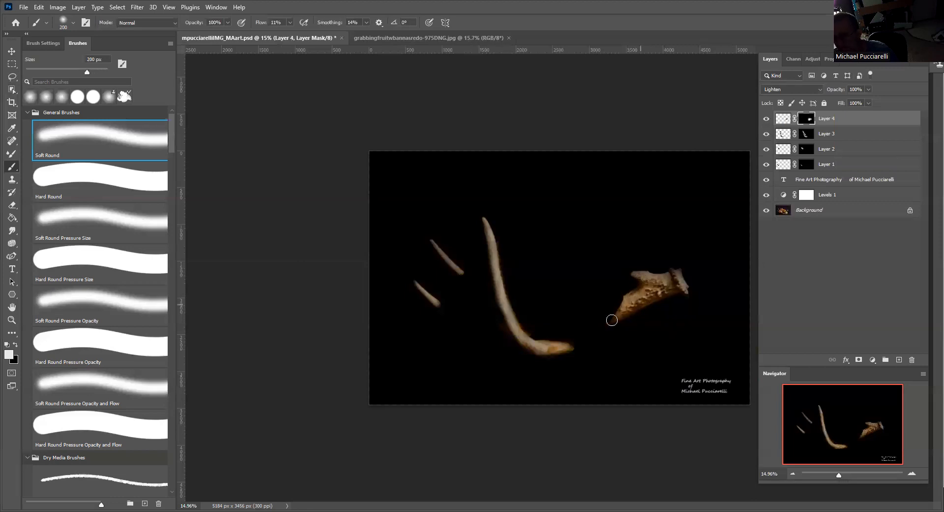
mouse_move(621, 308)
left_mouse_down()
mouse_move(614, 328)
mouse_move(598, 332)
mouse_move(626, 314)
left_mouse_up()
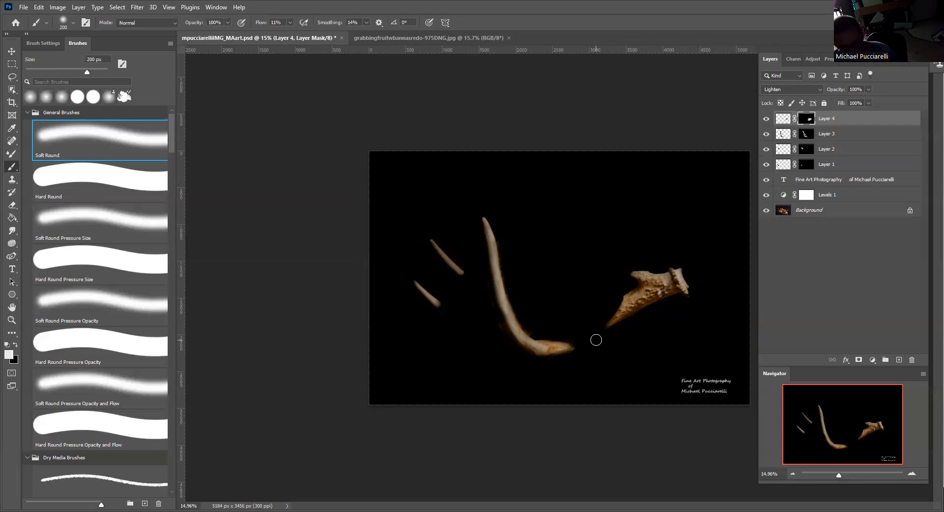
Step: Paint white over the body of the knobby antler base on Layer 4's mask with the 200 px soft brush
key("x")
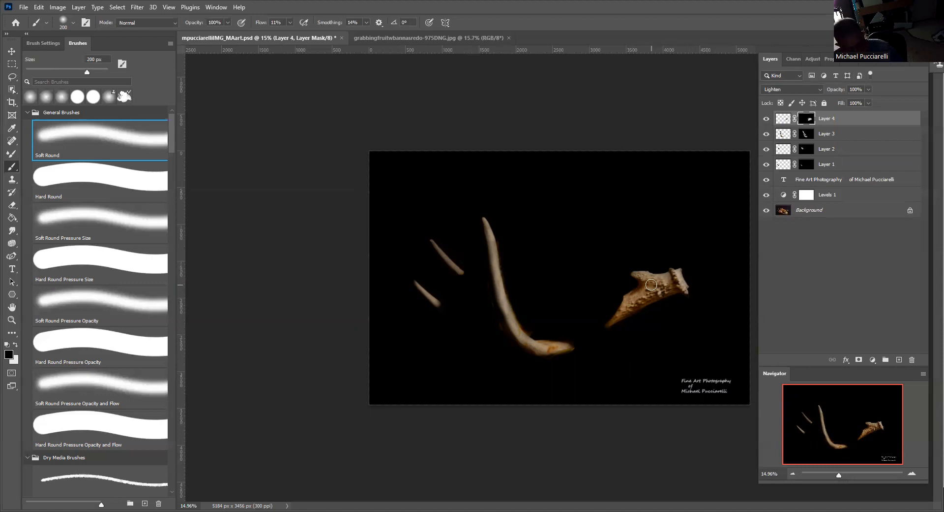
key("x")
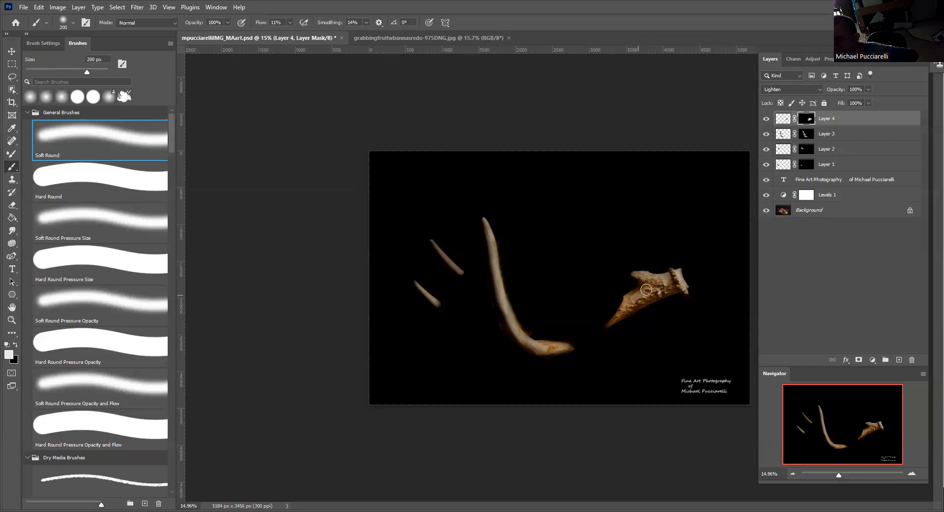
mouse_move(627, 315)
left_mouse_down()
mouse_move(661, 287)
mouse_move(619, 318)
mouse_move(670, 279)
mouse_move(681, 286)
mouse_move(640, 300)
mouse_move(674, 275)
mouse_move(680, 285)
mouse_move(654, 294)
mouse_move(678, 288)
mouse_move(645, 277)
mouse_move(664, 281)
left_mouse_up()
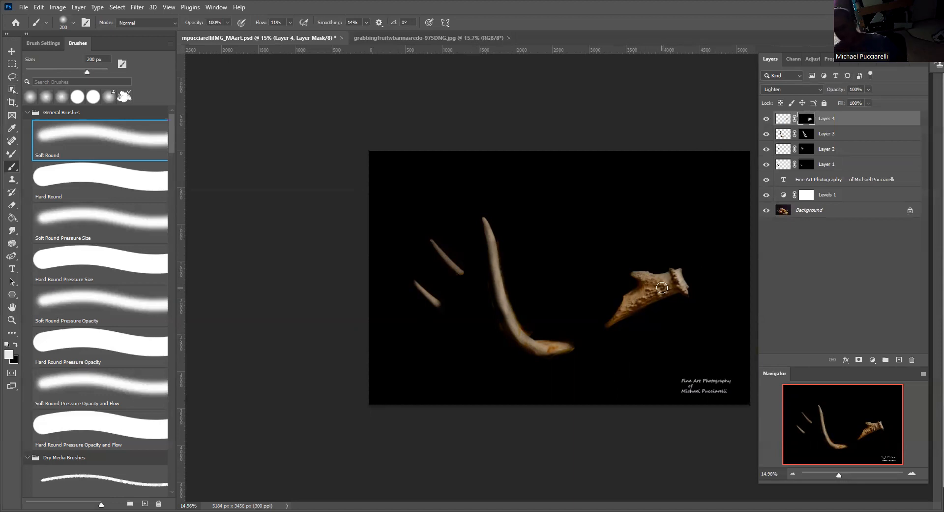
Step: Go to the 975DNG photo and clear the selection around the knobby antler base
left_click(430, 37)
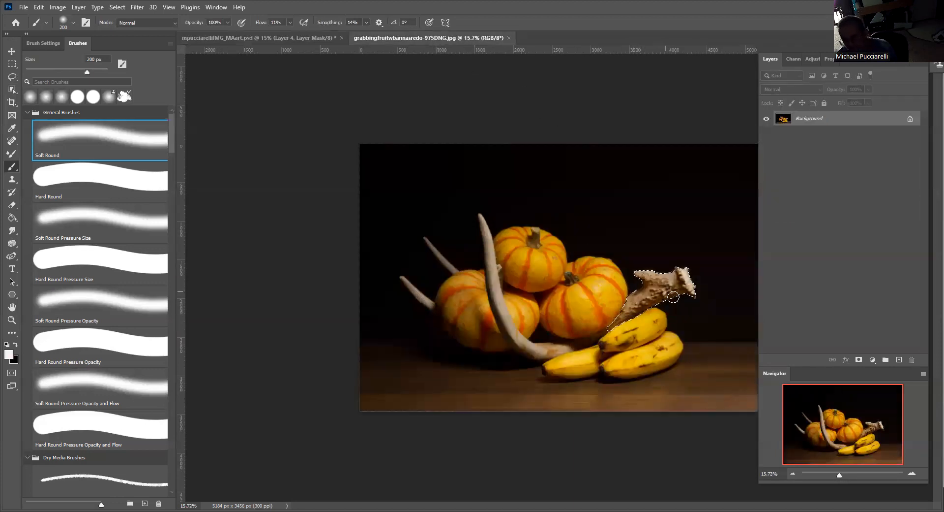
key("ctrl+d")
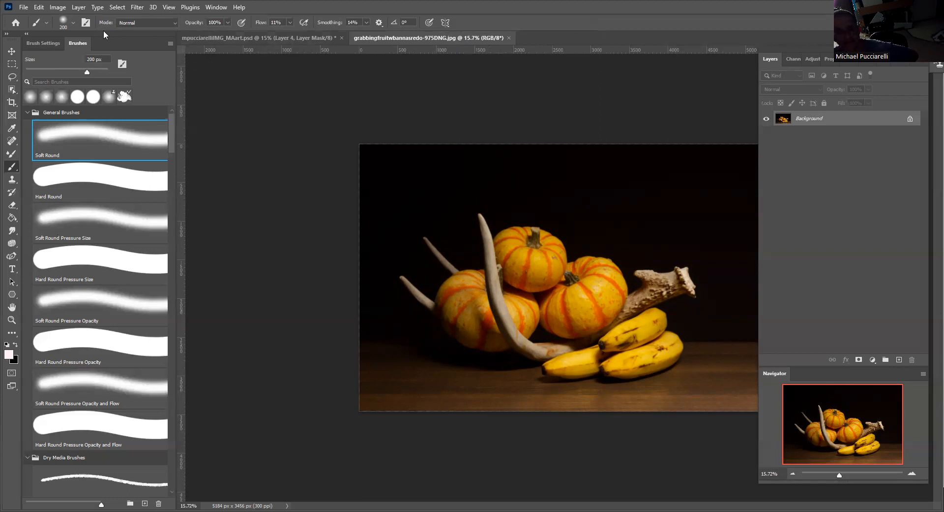
left_click(24, 7)
left_click(37, 29)
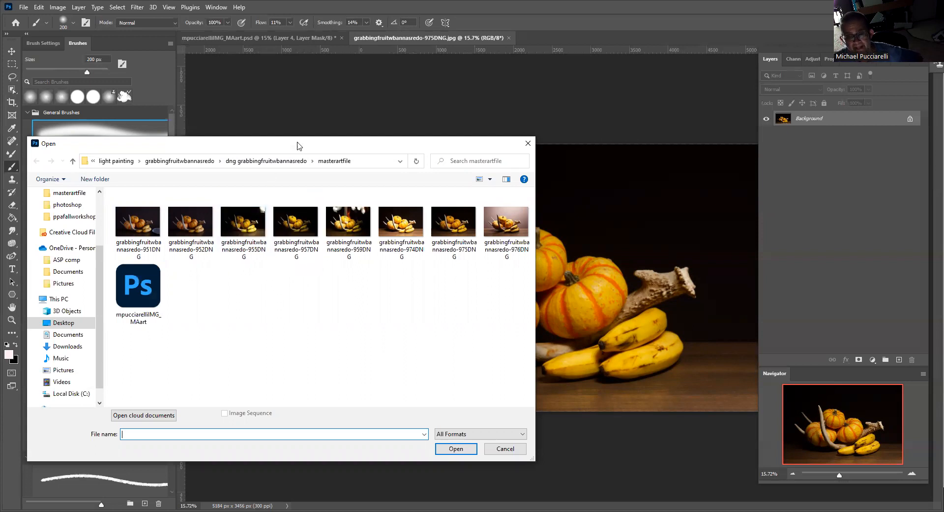
left_click(503, 452)
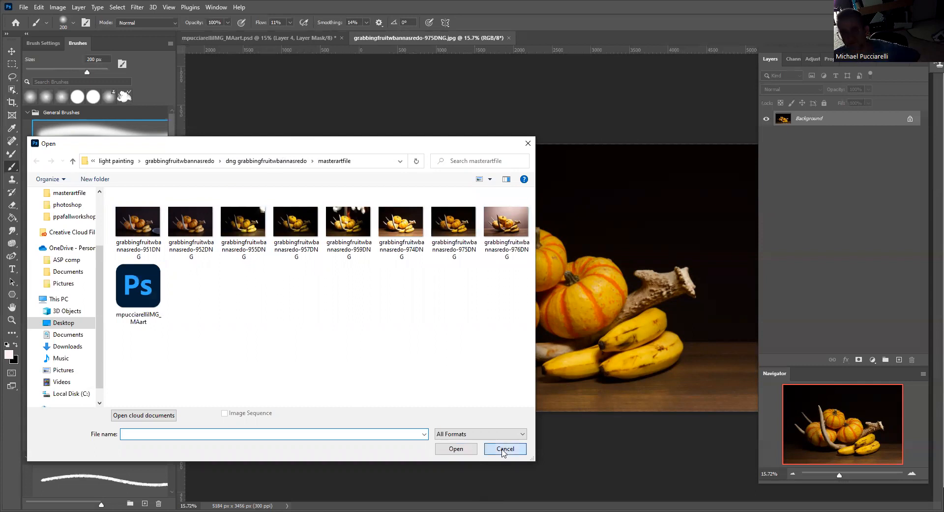
key("Escape")
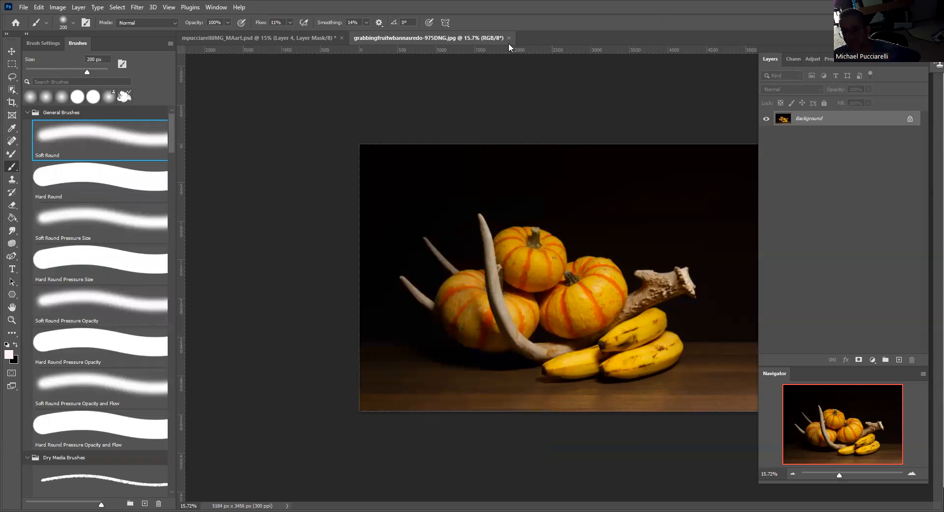
Step: Close the 975DNG photo and open the 955DNG, 957DNG, 959DNG and 974DNG photos together from the masterartfile folder
left_click(509, 39)
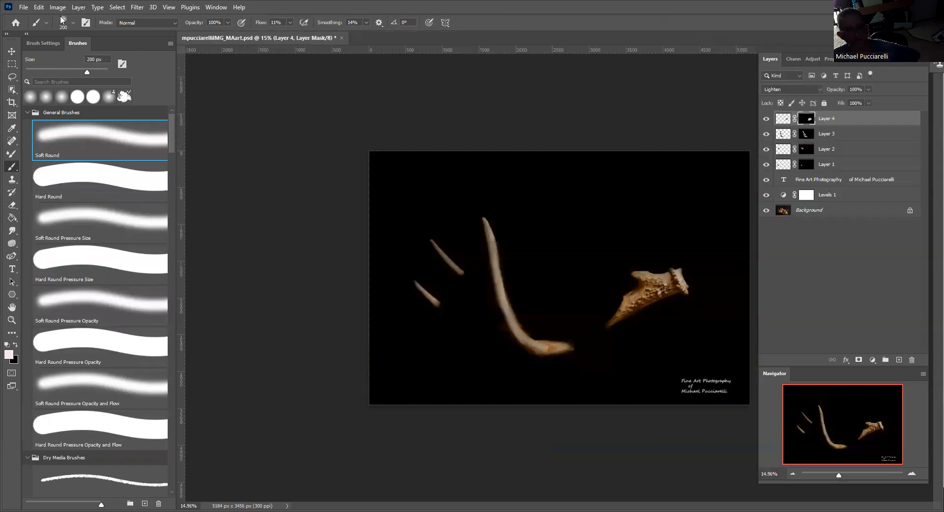
left_click(23, 7)
left_click(31, 19)
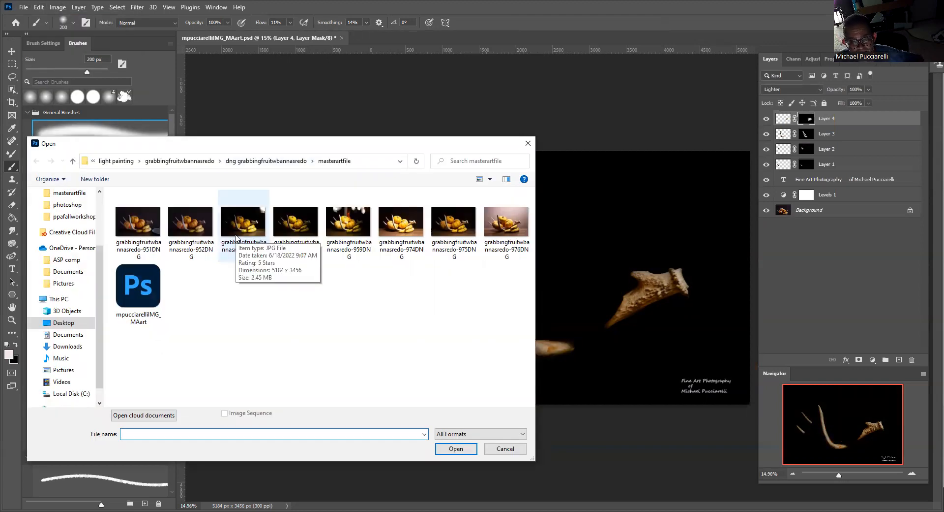
left_click(235, 238)
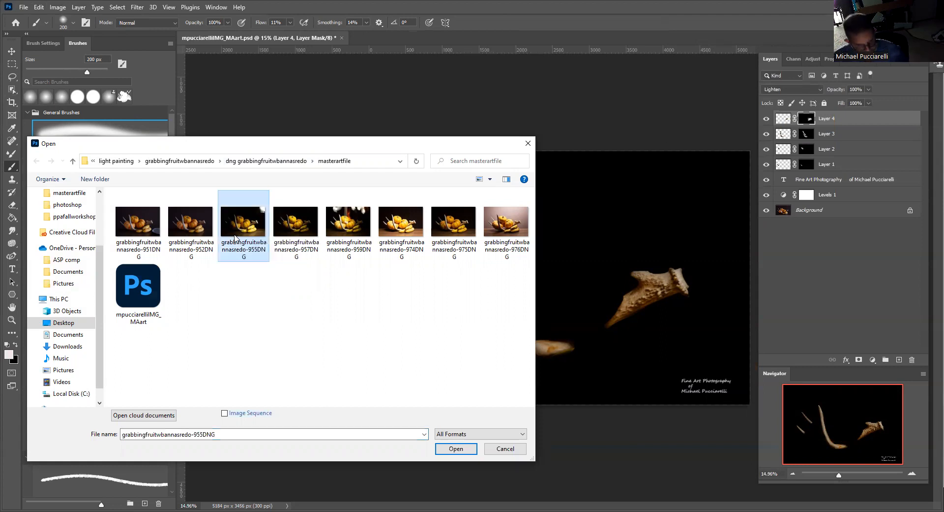
left_click(293, 234, "ctrl")
left_click(342, 228, "ctrl")
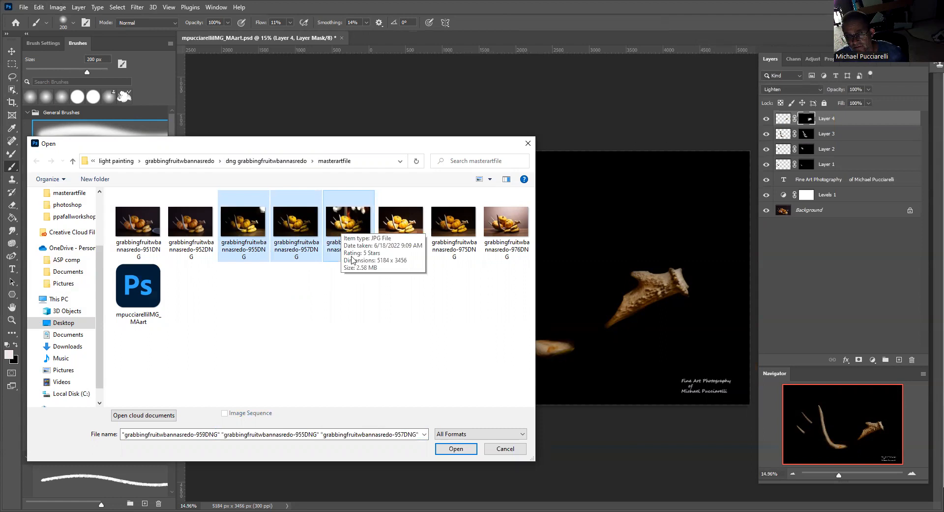
left_click(390, 231, "ctrl")
left_click(456, 448)
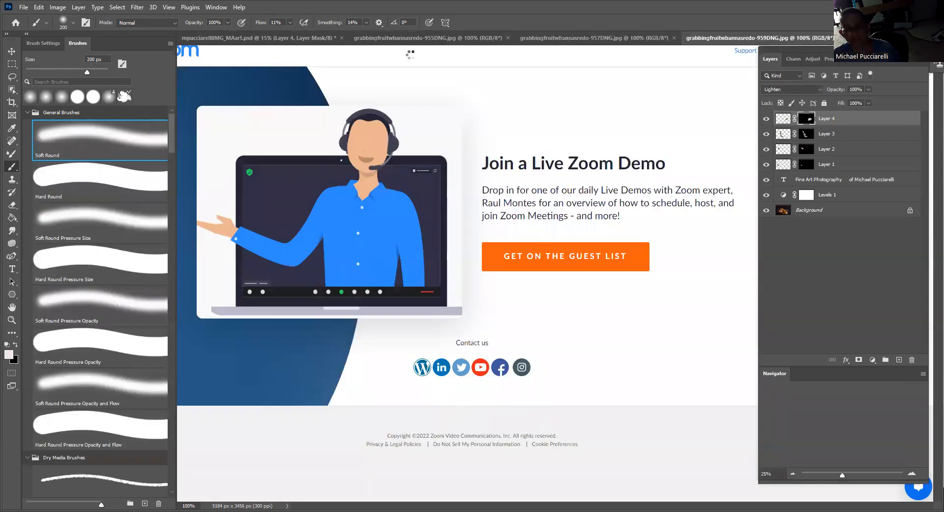
Step: Examine each of the four newly opened photos in full to compare how the pumpkins, bananas and antlers are lit
left_click(305, 39)
left_click(383, 39)
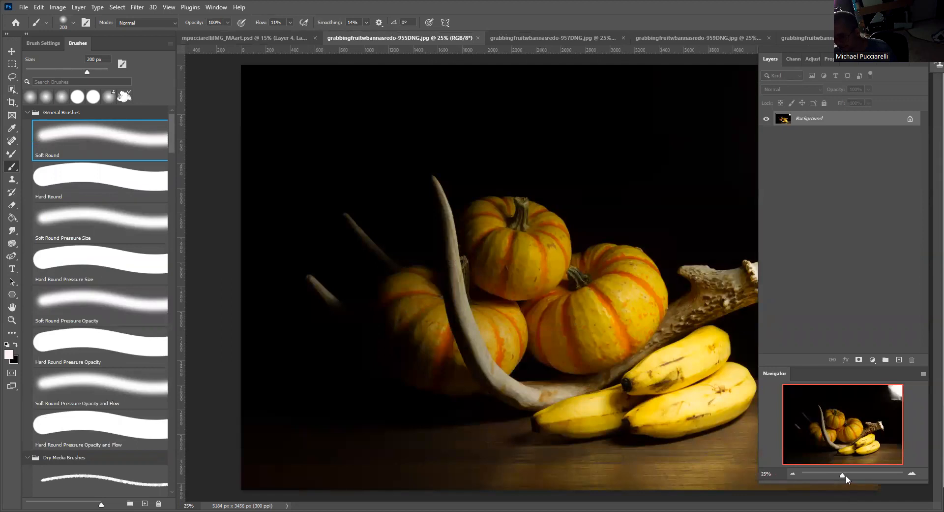
left_click_drag(842, 477, 838, 475)
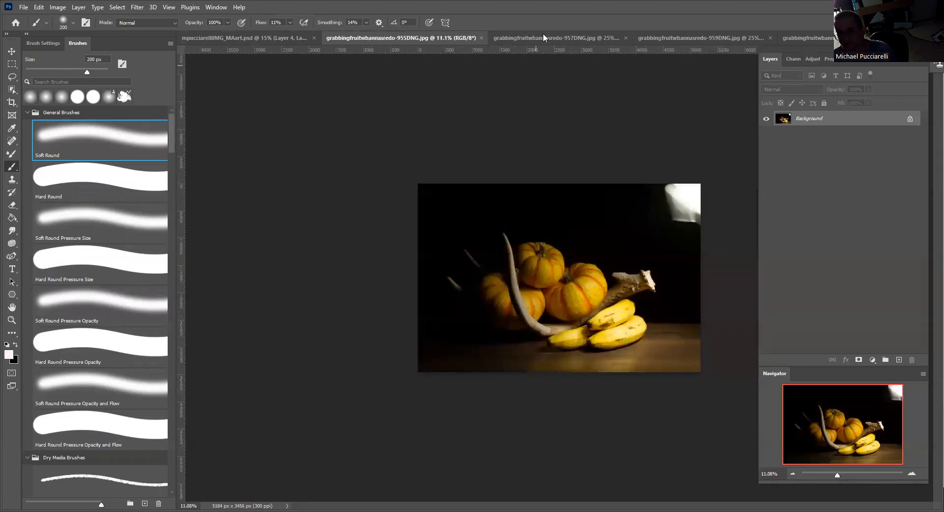
left_click(544, 37)
mouse_move(841, 475)
left_mouse_down()
mouse_move(835, 479)
mouse_move(843, 465)
mouse_move(838, 476)
left_mouse_up()
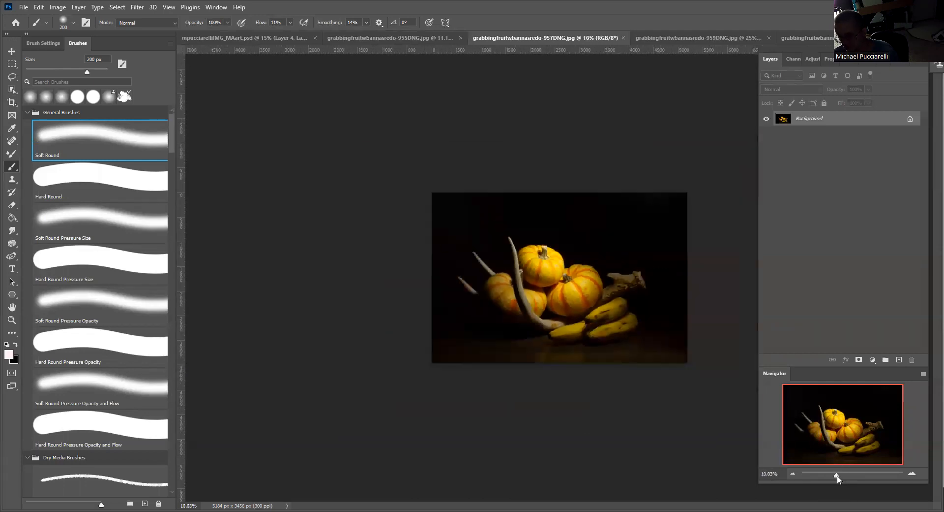
left_click(699, 38)
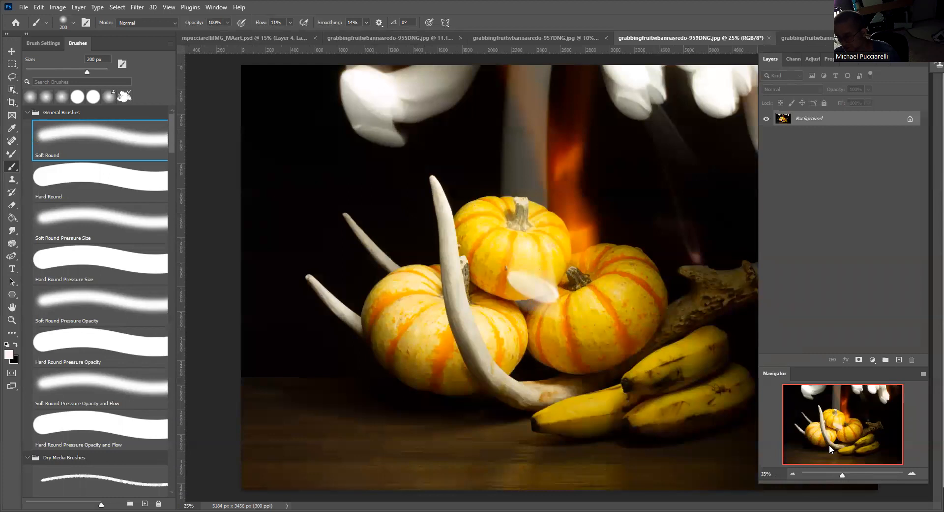
left_click_drag(843, 476, 833, 475)
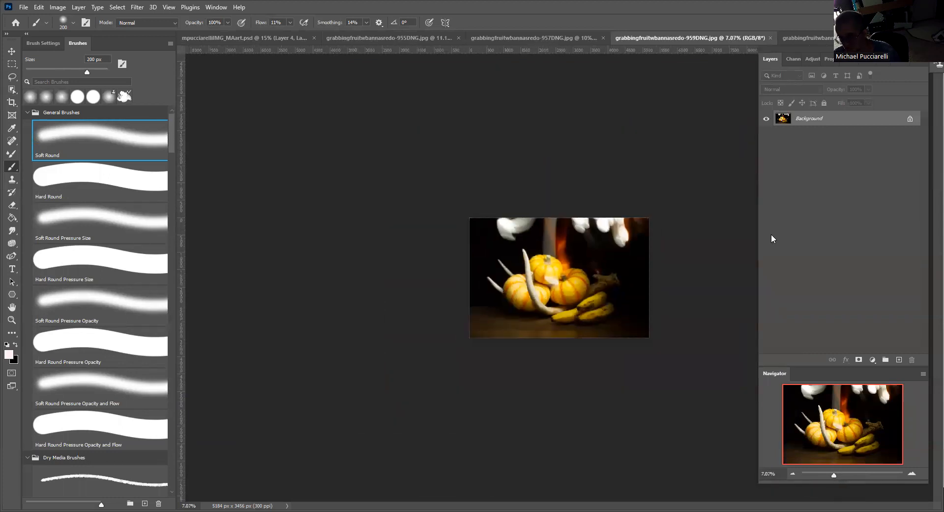
left_click(798, 38)
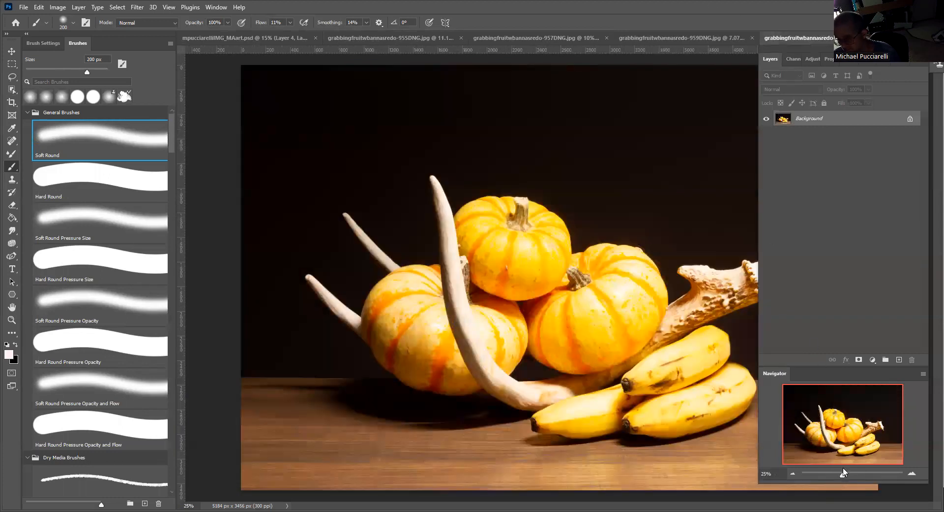
left_click_drag(843, 476, 836, 475)
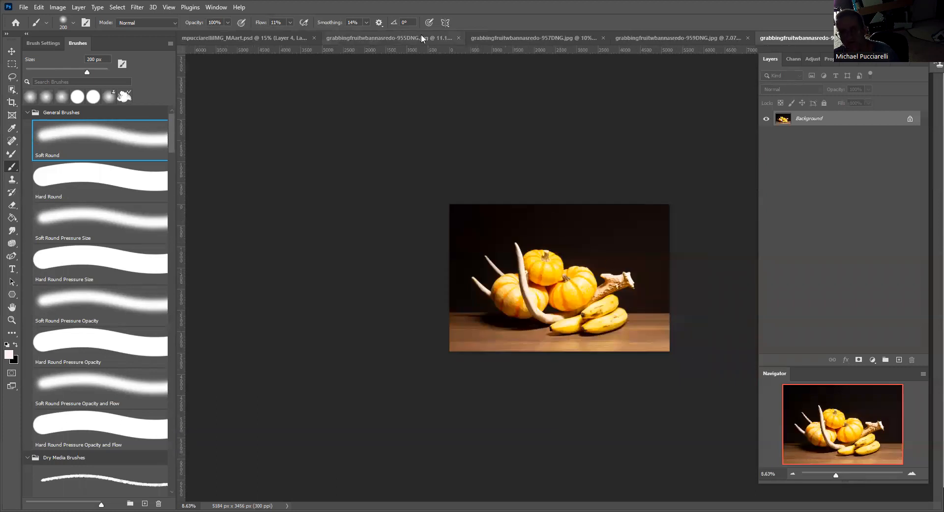
Step: In the 955DNG photo, select all three bananas with the Object Selection tool in Lasso mode
left_click(397, 41)
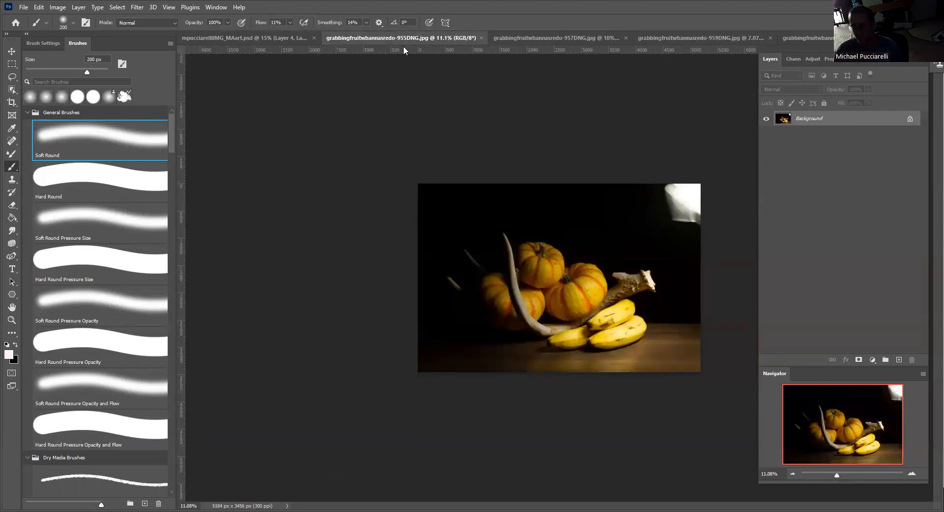
left_click(12, 90)
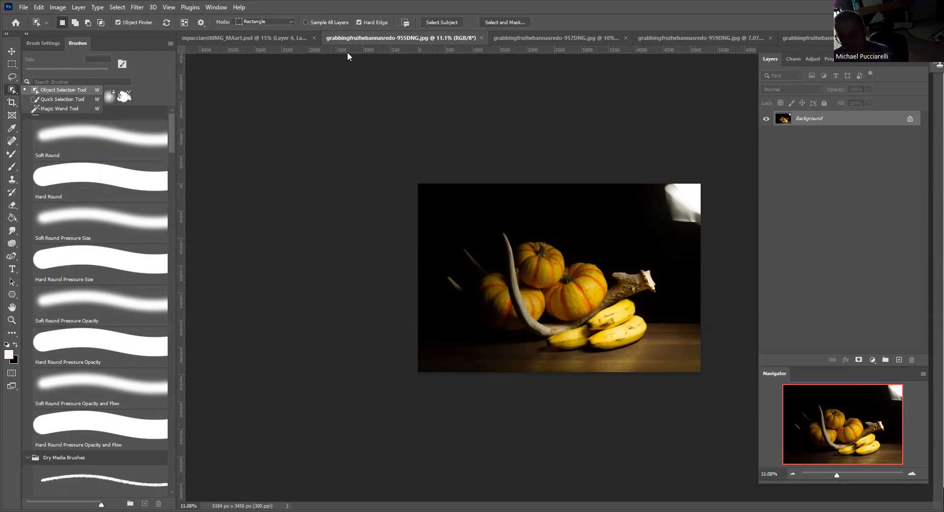
left_click(250, 93)
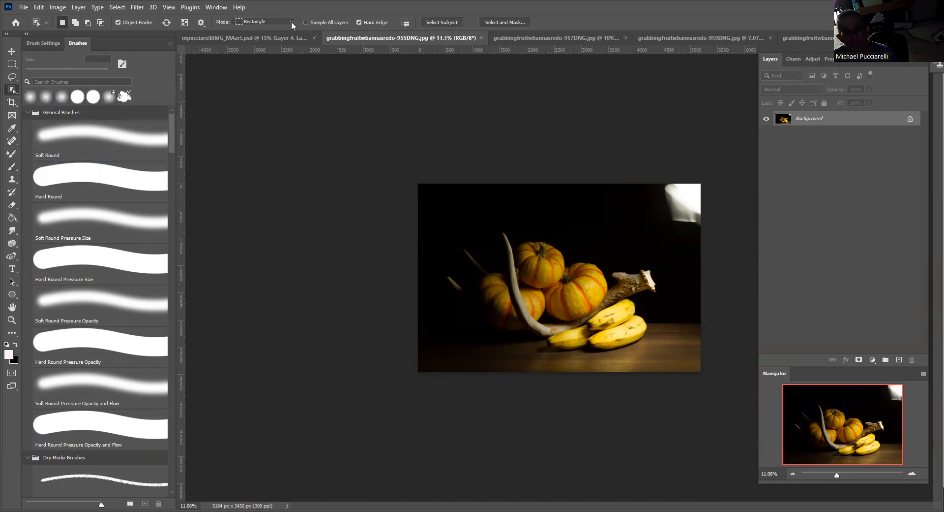
left_click(292, 21)
left_click(273, 37)
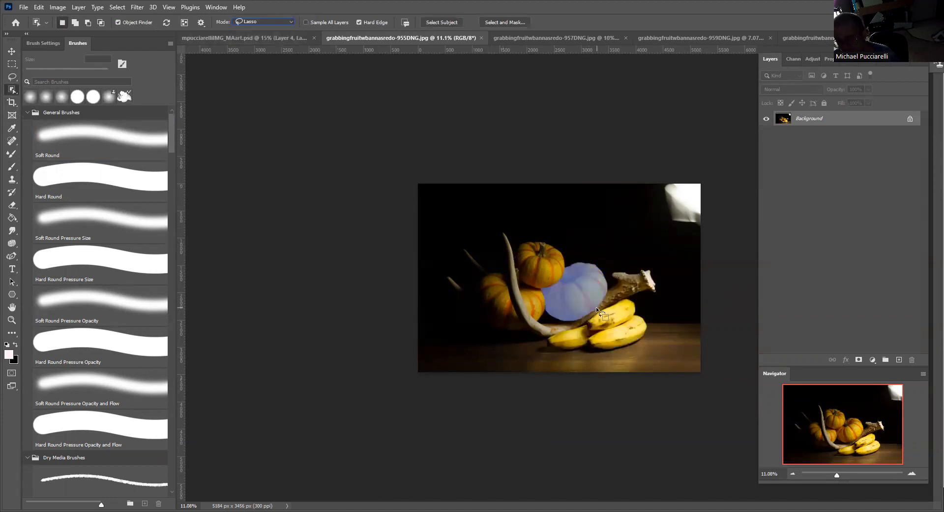
left_click(603, 323)
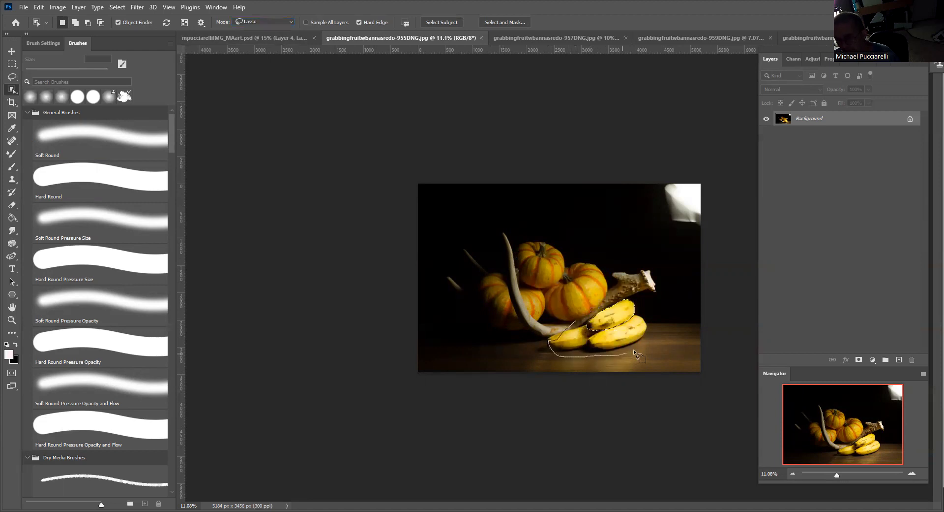
mouse_move(661, 317)
left_mouse_down()
mouse_move(640, 298)
mouse_move(607, 305)
mouse_move(544, 345)
mouse_move(600, 372)
mouse_move(621, 346)
left_mouse_up()
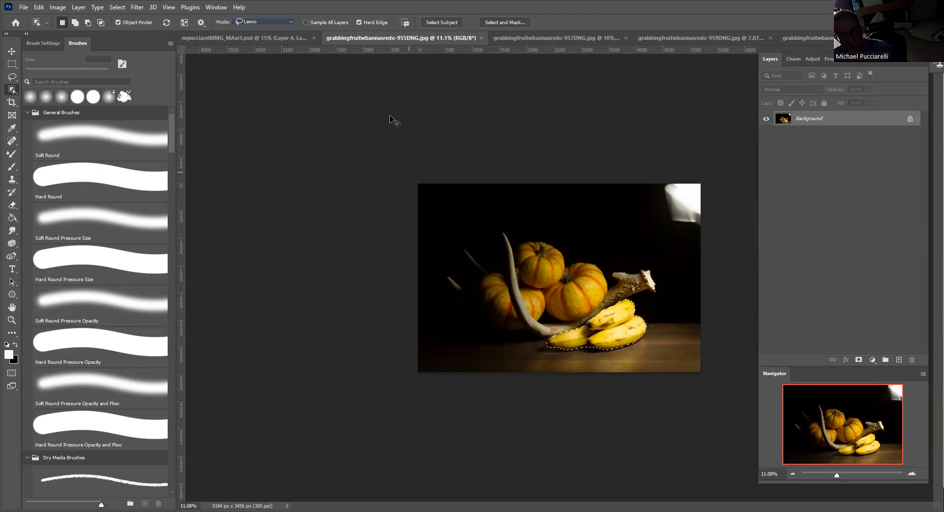
Step: Return to the master art document and run the MFPlightpaintpaste action to paste the bananas as a masked Lighten layer
left_click(268, 41)
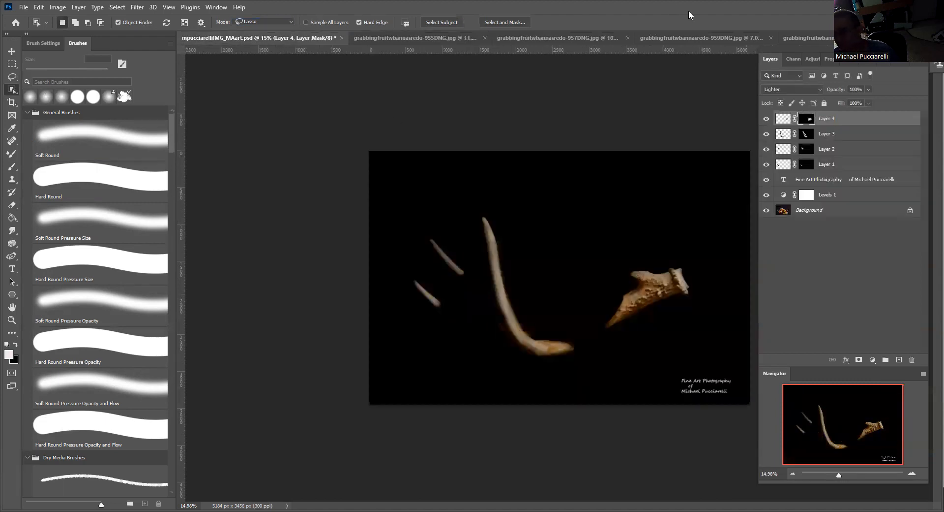
left_click(898, 61)
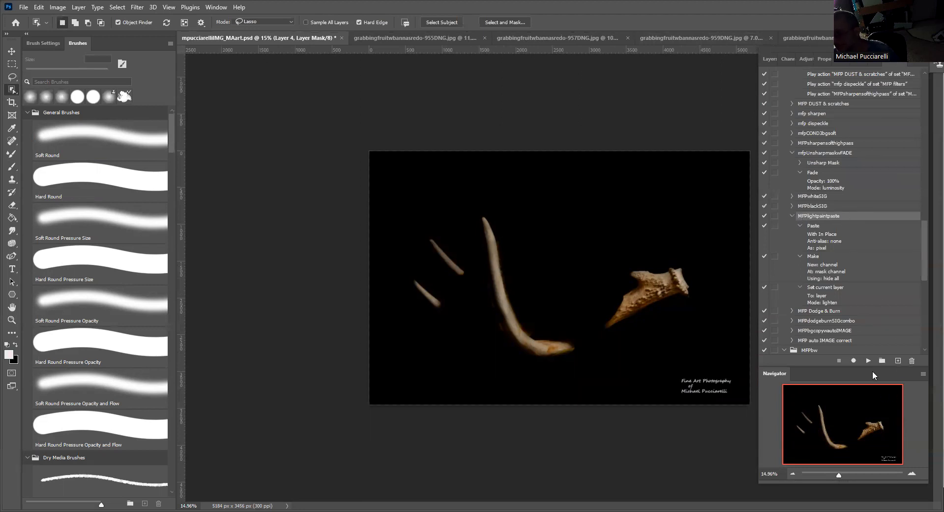
left_click(774, 57)
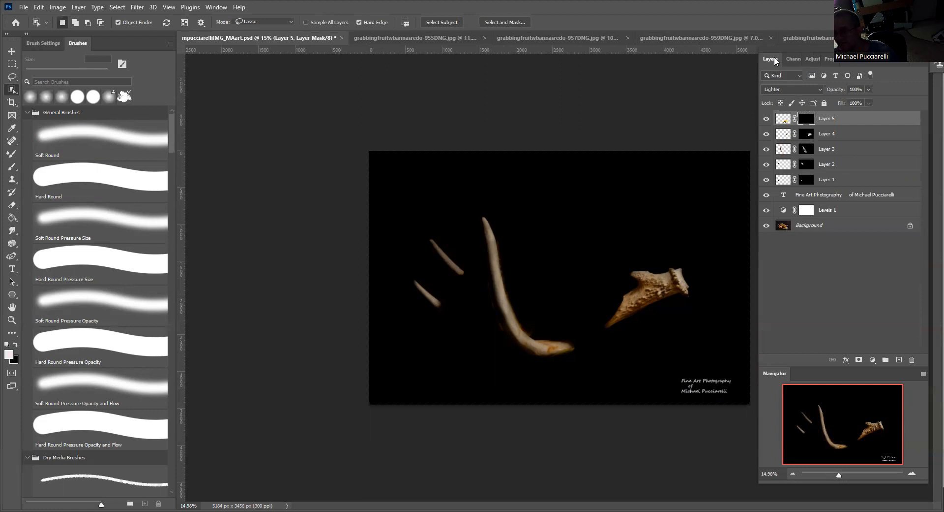
left_click(37, 7)
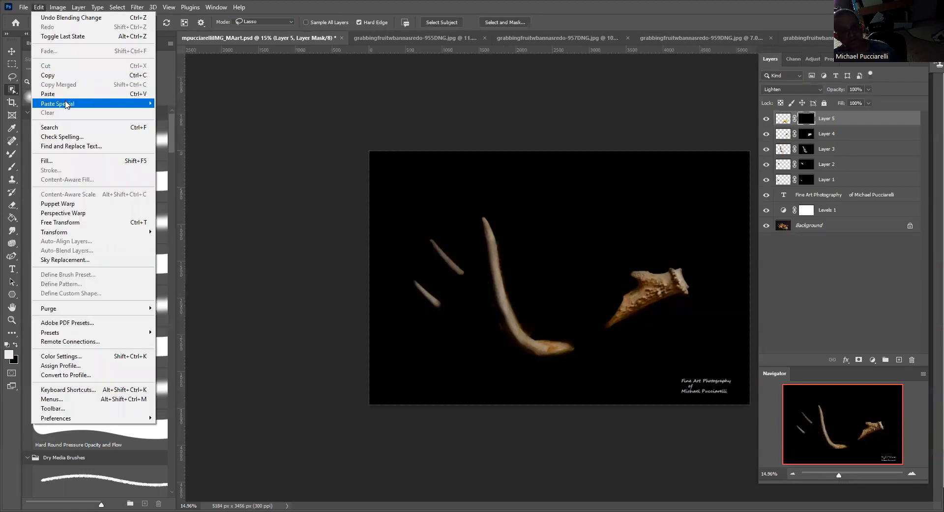
mouse_move(66, 104)
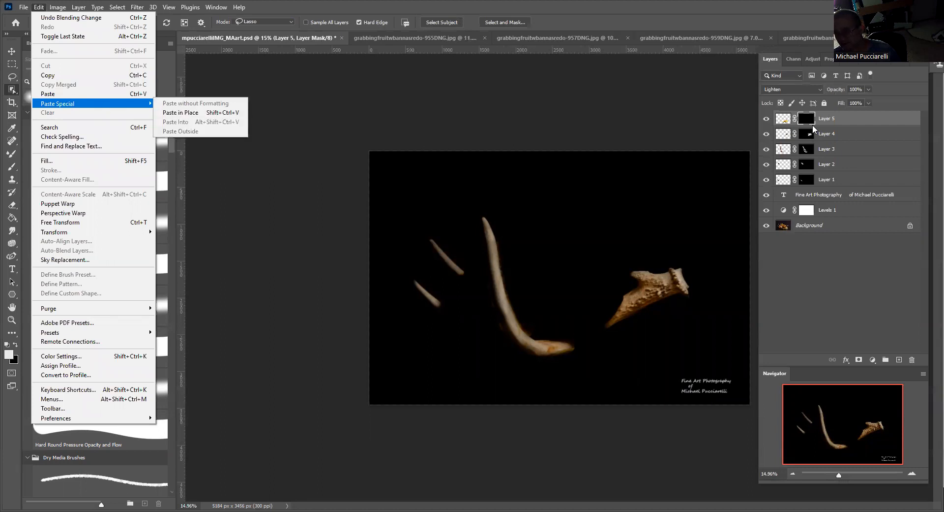
left_click(807, 122)
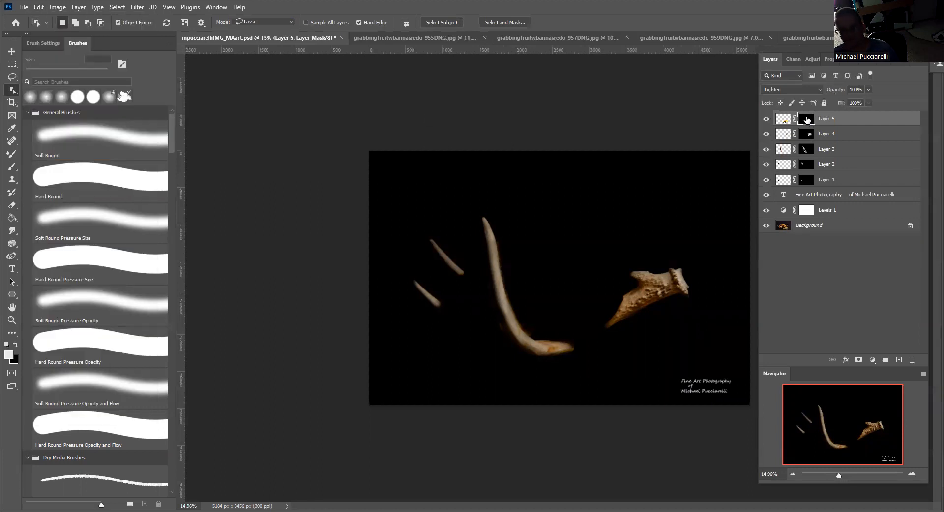
Step: Enlarge the soft brush to 600 px and paint white over the three bananas on Layer 5's mask
left_click(12, 167)
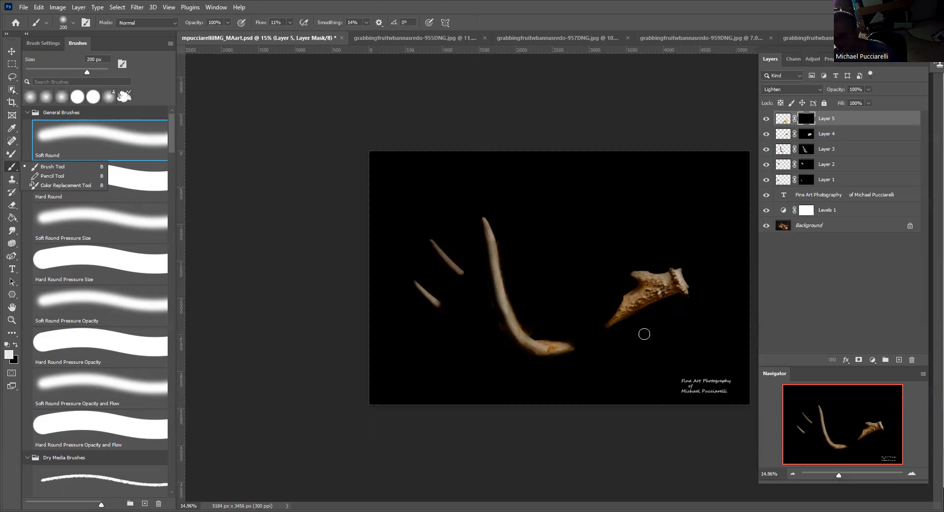
key("bracketright")
key("bracketright")
key("bracketright")
key("bracketright")
key("bracketright")
mouse_move(638, 334)
left_mouse_down()
mouse_move(588, 350)
mouse_move(658, 324)
mouse_move(606, 355)
mouse_move(571, 358)
mouse_move(666, 330)
mouse_move(635, 329)
mouse_move(647, 360)
mouse_move(535, 363)
mouse_move(580, 356)
mouse_move(550, 365)
mouse_move(588, 371)
mouse_move(663, 331)
mouse_move(656, 349)
mouse_move(675, 339)
mouse_move(613, 367)
mouse_move(692, 347)
mouse_move(636, 366)
mouse_move(659, 322)
mouse_move(623, 322)
mouse_move(652, 310)
mouse_move(662, 311)
mouse_move(569, 349)
mouse_move(618, 366)
mouse_move(665, 341)
mouse_move(567, 356)
mouse_move(670, 330)
mouse_move(560, 359)
mouse_move(641, 352)
mouse_move(679, 331)
mouse_move(552, 360)
mouse_move(666, 340)
mouse_move(550, 362)
left_mouse_up()
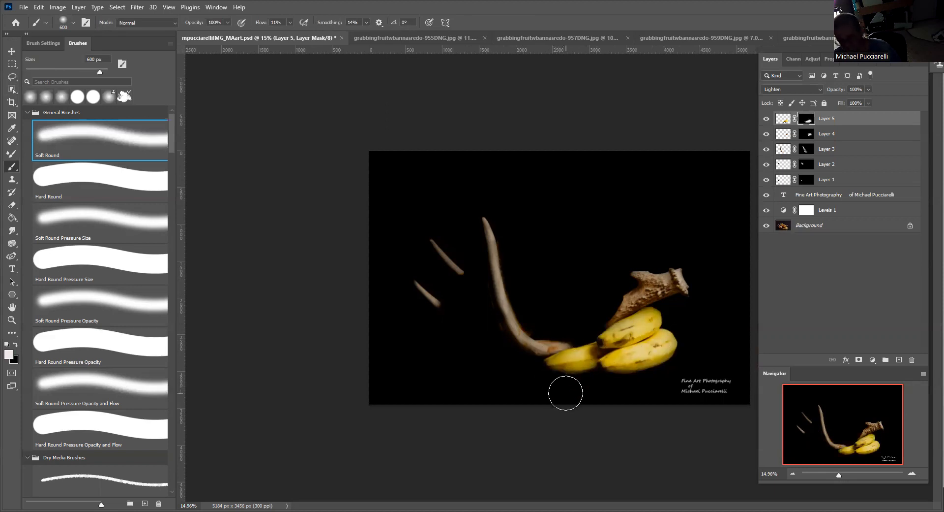
Step: Try to trim the upper edge of the front banana on Layer 5's mask with a 250 px black brush, undoing the stroke
key("bracketleft")
key("bracketleft")
key("bracketleft")
key("bracketleft")
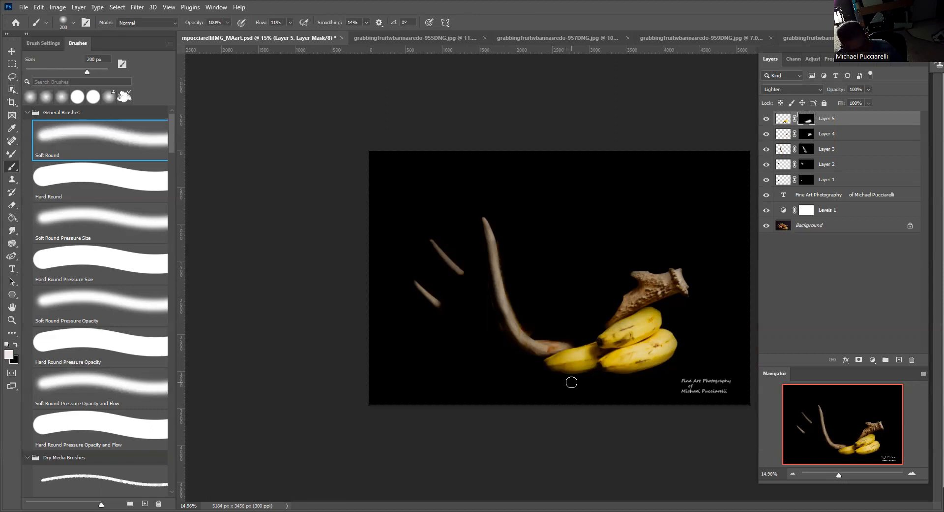
key("x")
key("]")
left_click_drag(570, 358, 586, 358)
key("ctrl+z")
key("x")
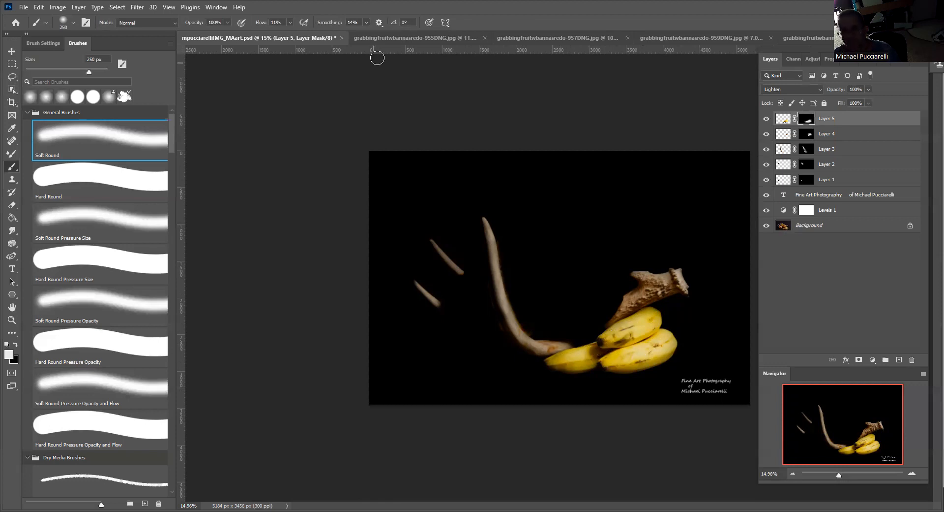
Step: Deselect the bananas in the 955DNG photo and compare how the pumpkins are lit across the open source photos
left_click(392, 37)
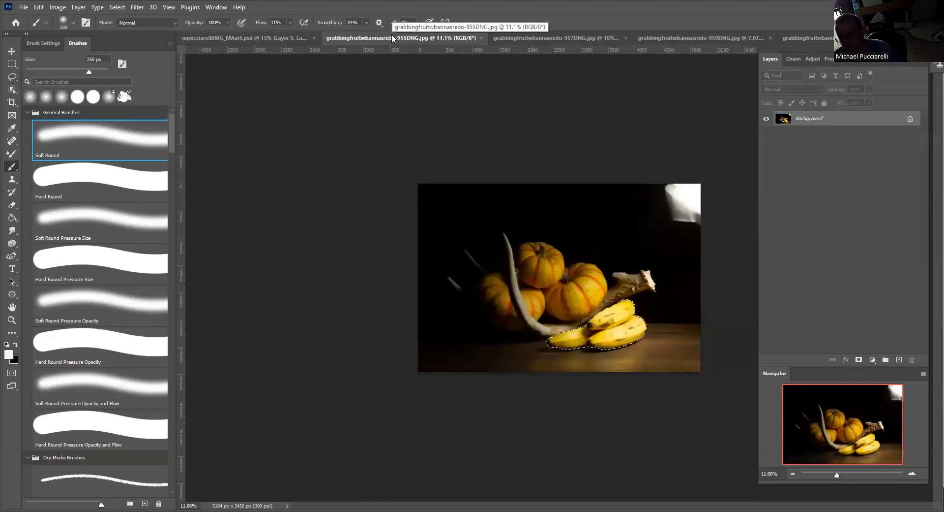
key("ctrl+d")
left_click(533, 37)
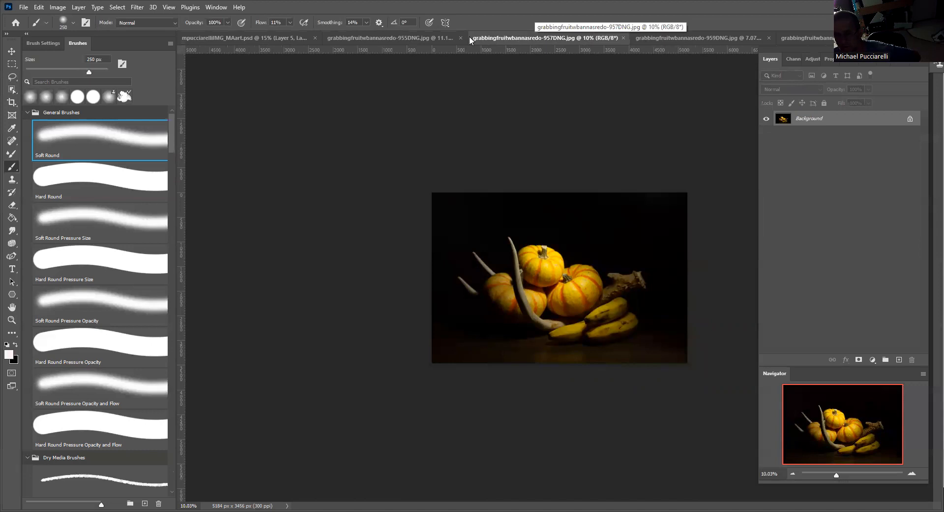
left_click(427, 38)
left_click(544, 37)
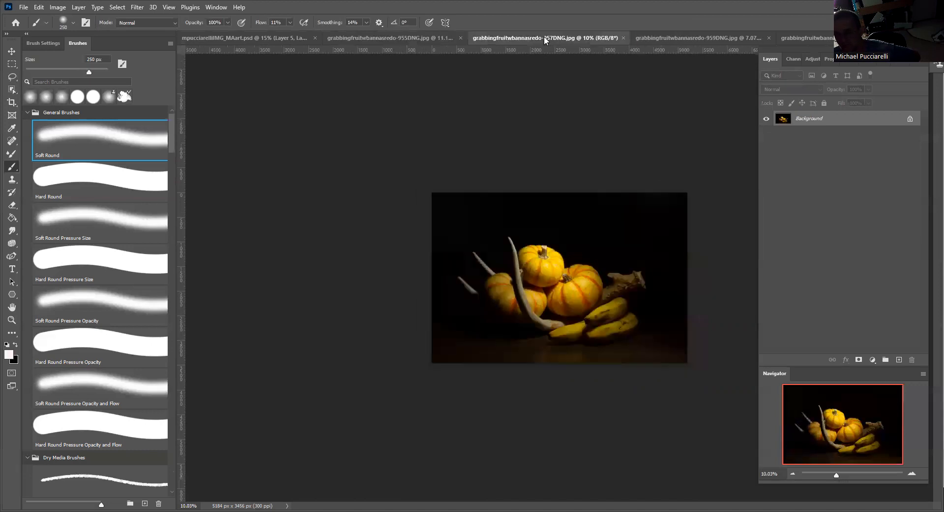
left_click(674, 37)
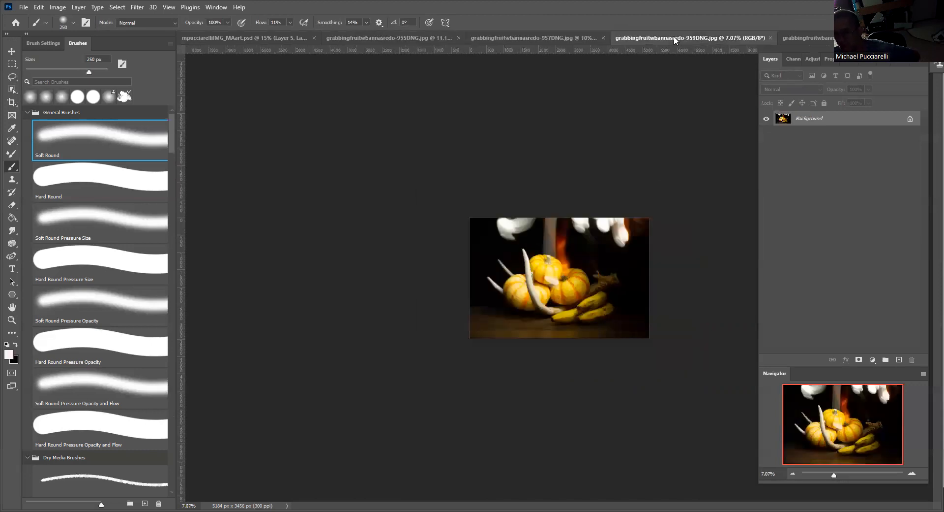
left_click(798, 36)
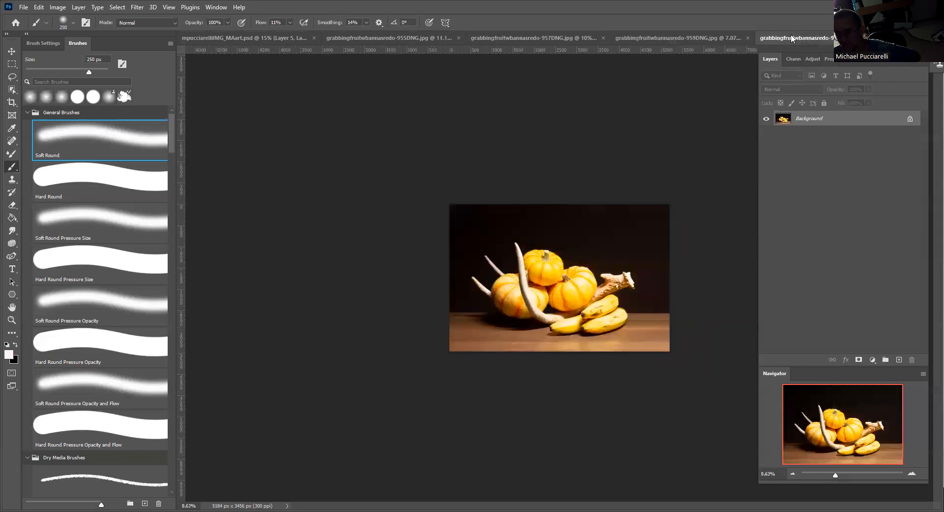
left_click(402, 38)
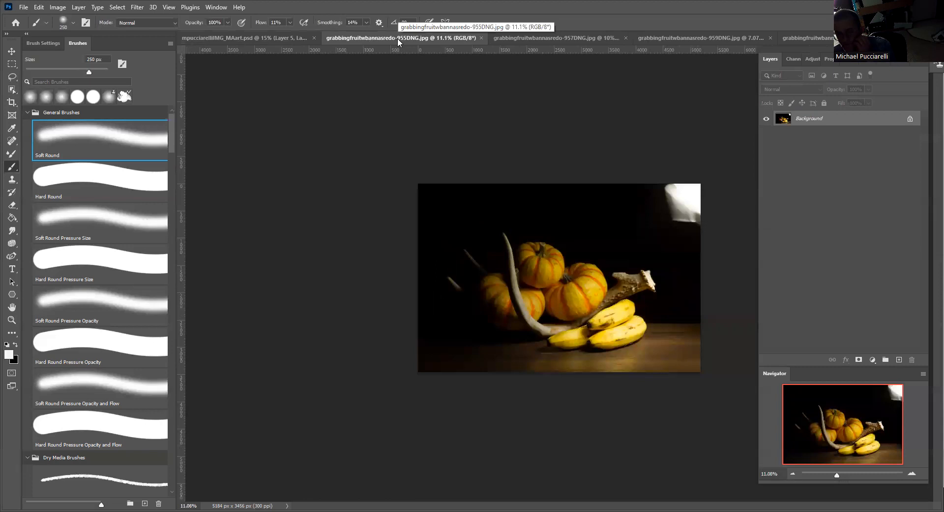
Step: In the 957DNG photo, select the pumpkin on the right with a loose freehand Lasso outline
left_click(530, 41)
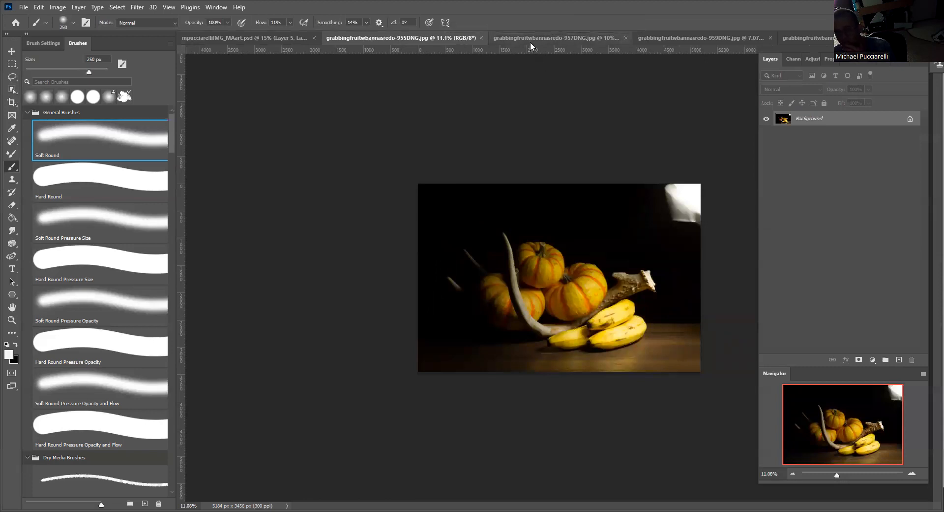
left_click(12, 77)
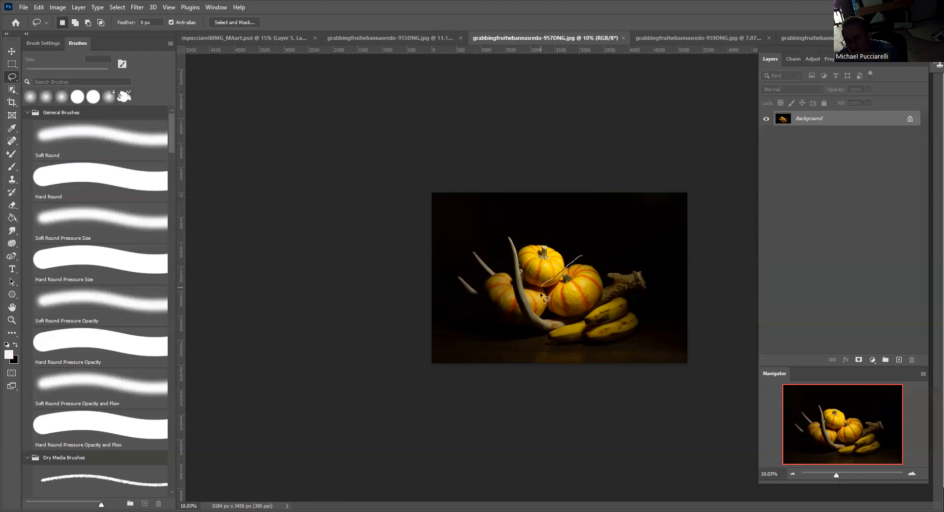
left_click_drag(553, 316, 573, 322)
mouse_move(608, 293)
left_mouse_down()
mouse_move(612, 278)
mouse_move(588, 250)
mouse_move(581, 255)
left_mouse_up()
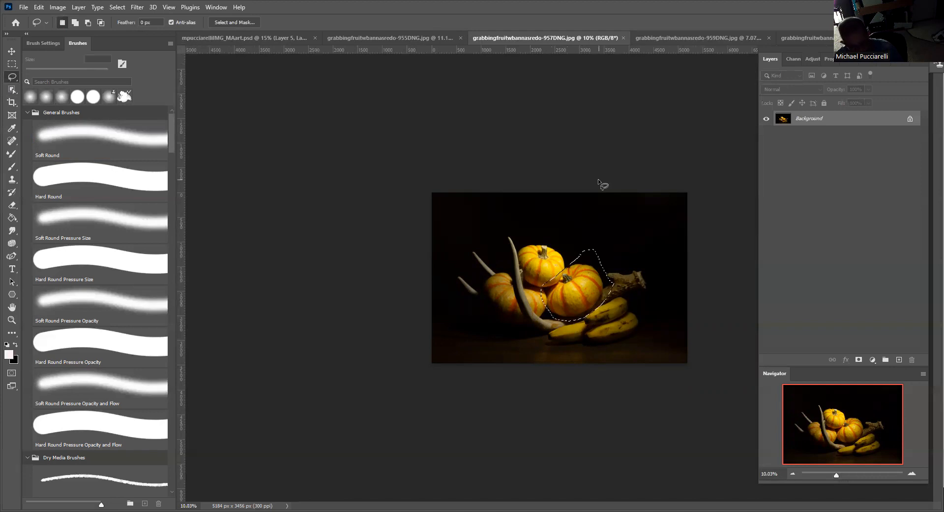
Step: Run the MFPlightpaintpaste action in the master art document to paste the pumpkin as masked Layer 6, checking it by toggling its mask
left_click(265, 36)
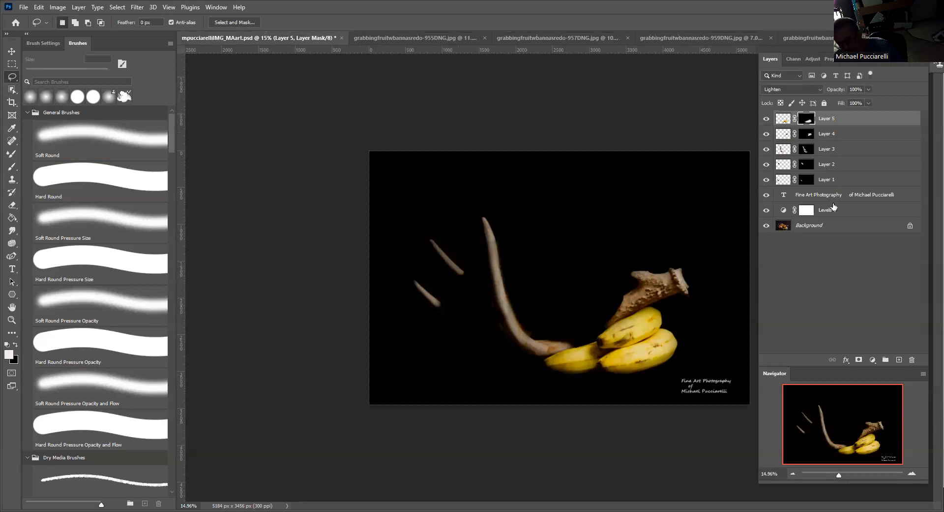
left_click(906, 61)
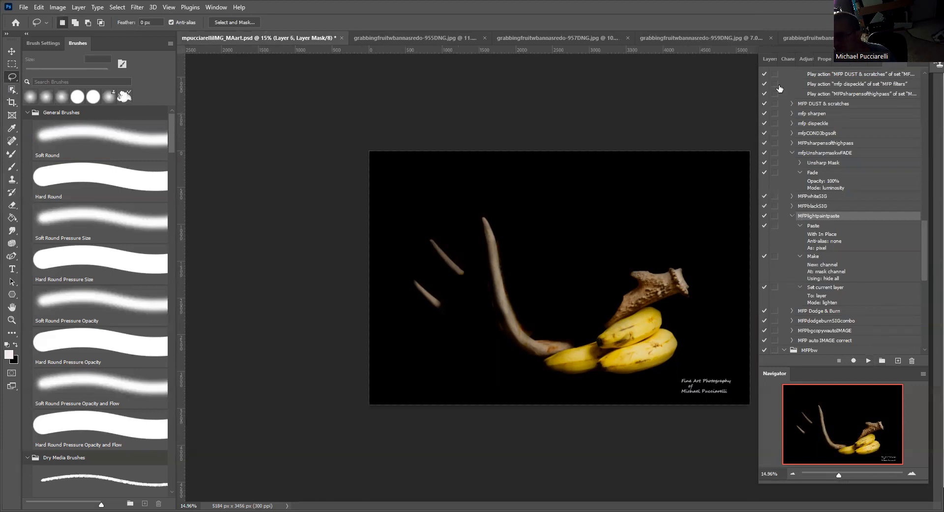
left_click(769, 58)
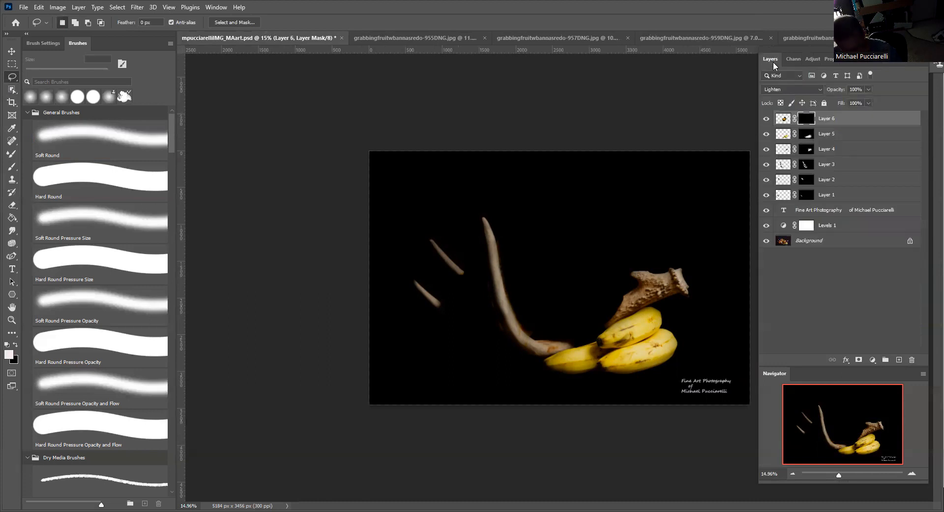
left_click(805, 120, "shift")
left_click(805, 120, "shift")
left_click(805, 120, "shift")
left_click(805, 120, "shift")
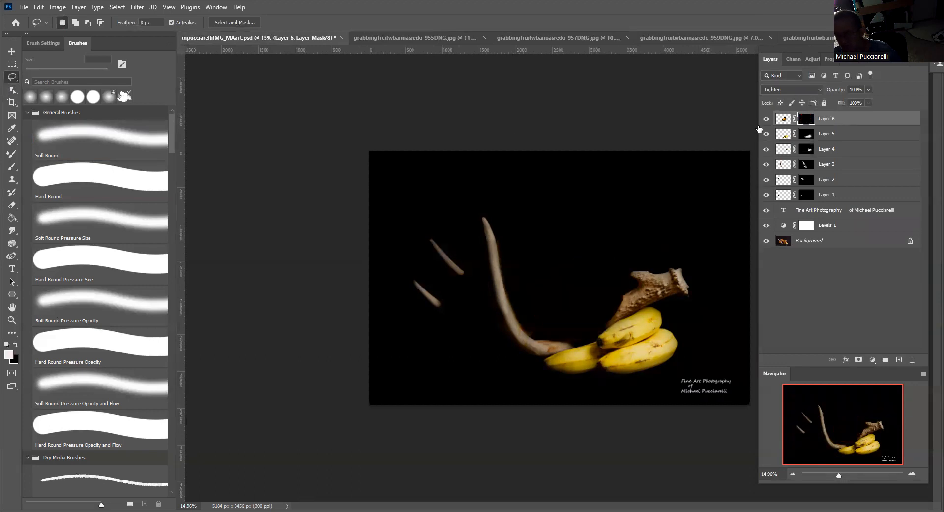
Step: Reveal the right-hand pumpkin by painting white on Layer 6's mask with the soft brush at 600 px
left_click(12, 166)
key("bracketright")
key("bracketright")
key("bracketright")
key("bracketright")
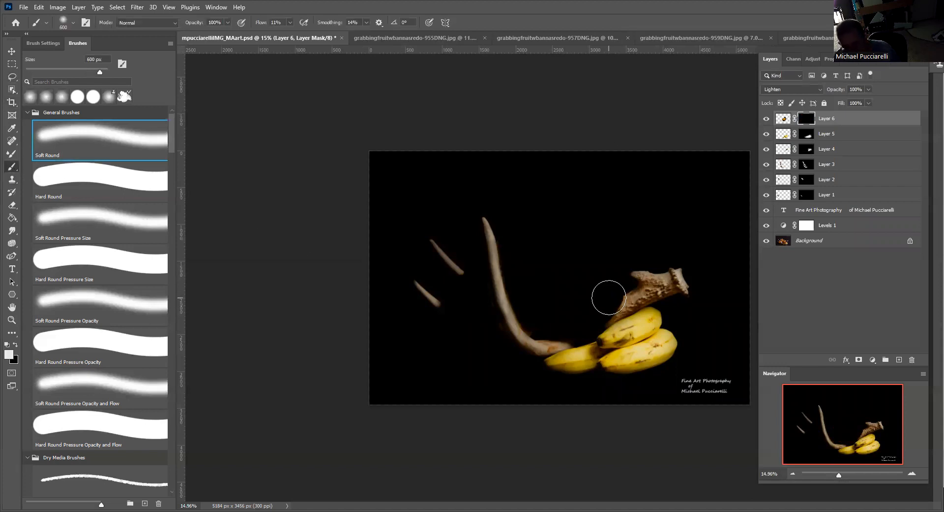
mouse_move(590, 294)
left_mouse_down()
mouse_move(610, 290)
mouse_move(584, 299)
mouse_move(598, 304)
mouse_move(566, 308)
mouse_move(592, 308)
mouse_move(561, 321)
mouse_move(609, 310)
mouse_move(587, 288)
mouse_move(568, 294)
mouse_move(591, 285)
mouse_move(569, 301)
mouse_move(600, 288)
mouse_move(568, 305)
mouse_move(592, 272)
mouse_move(548, 284)
mouse_move(572, 264)
mouse_move(561, 278)
mouse_move(567, 305)
mouse_move(541, 309)
mouse_move(592, 281)
mouse_move(543, 321)
mouse_move(593, 314)
mouse_move(574, 329)
mouse_move(617, 305)
mouse_move(618, 281)
mouse_move(609, 314)
mouse_move(621, 273)
mouse_move(591, 321)
mouse_move(618, 272)
mouse_move(553, 286)
mouse_move(575, 258)
mouse_move(552, 306)
mouse_move(545, 293)
mouse_move(560, 302)
mouse_move(536, 310)
mouse_move(596, 269)
mouse_move(598, 278)
mouse_move(577, 286)
mouse_move(591, 287)
mouse_move(596, 282)
mouse_move(556, 314)
mouse_move(619, 265)
mouse_move(588, 300)
mouse_move(602, 260)
mouse_move(580, 314)
mouse_move(569, 313)
mouse_move(583, 326)
mouse_move(618, 305)
mouse_move(569, 327)
mouse_move(621, 291)
mouse_move(587, 257)
mouse_move(616, 312)
mouse_move(596, 261)
left_mouse_up()
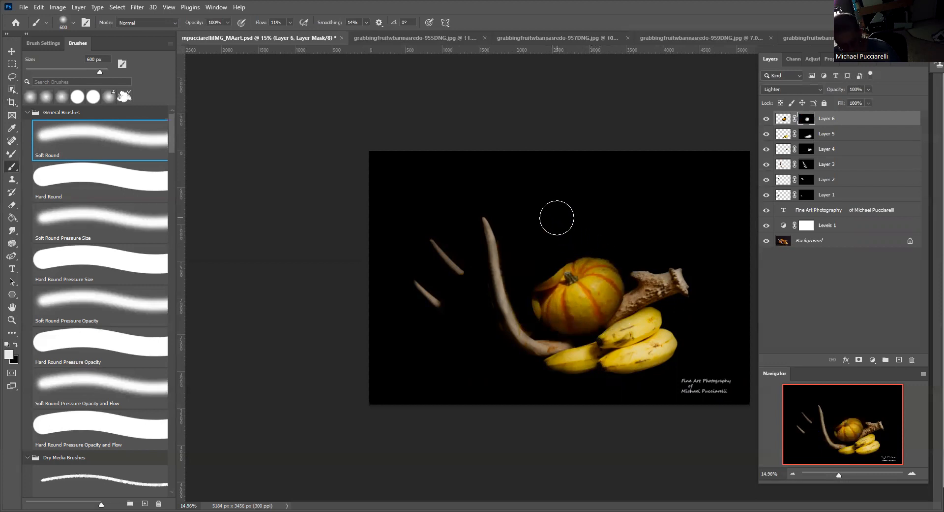
Step: Hide the neighbouring pumpkins' spill along the pumpkin's left side by painting black on Layer 6's mask with a 250 px brush
key("bracketleft")
key("bracketleft")
key("bracketleft")
key("bracketleft")
key("x")
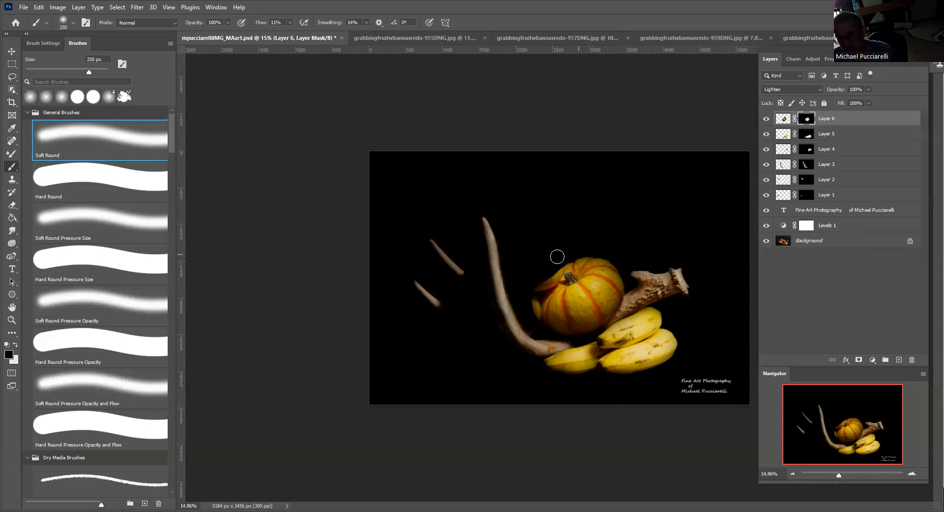
mouse_move(545, 286)
left_mouse_down()
mouse_move(531, 305)
mouse_move(540, 309)
mouse_move(534, 301)
mouse_move(557, 270)
mouse_move(559, 278)
mouse_move(545, 288)
mouse_move(559, 262)
mouse_move(532, 301)
mouse_move(535, 316)
mouse_move(545, 303)
mouse_move(530, 331)
mouse_move(529, 315)
mouse_move(557, 261)
mouse_move(536, 295)
mouse_move(538, 321)
left_mouse_up()
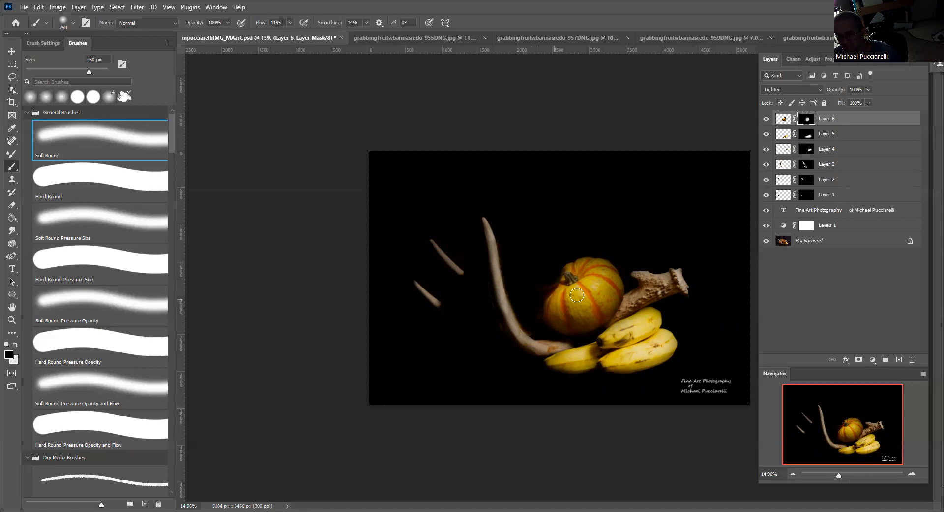
key("x")
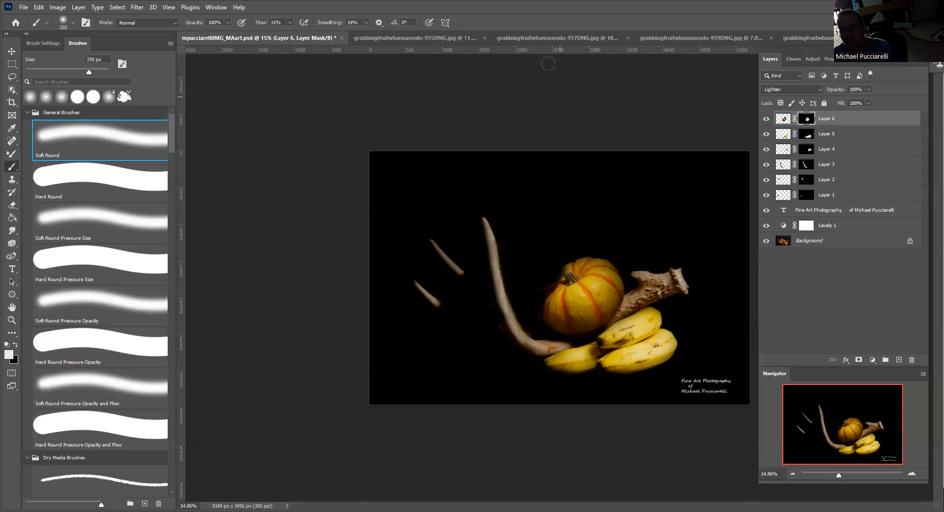
Step: In the 957DNG photo, deselect the old outline and select the top pumpkin with the Object Selection tool in Rectangle mode
left_click(542, 36)
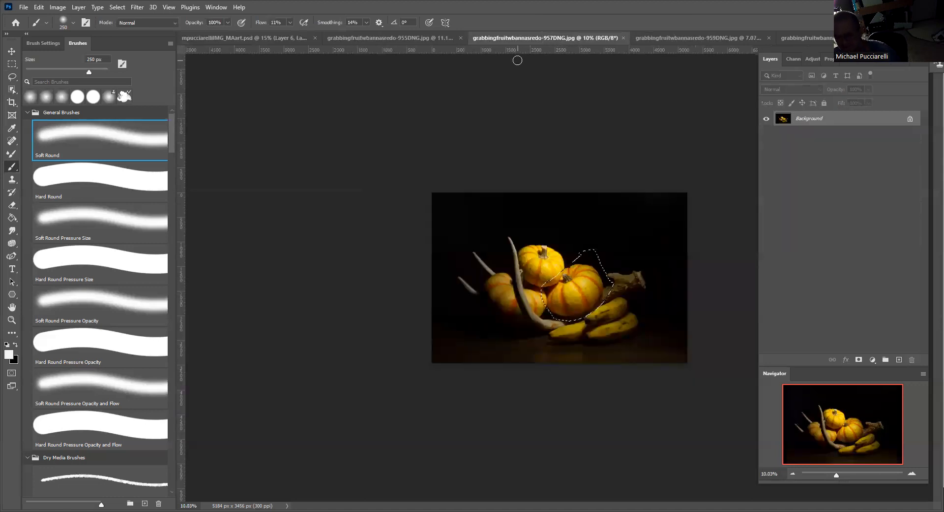
key("ctrl+d")
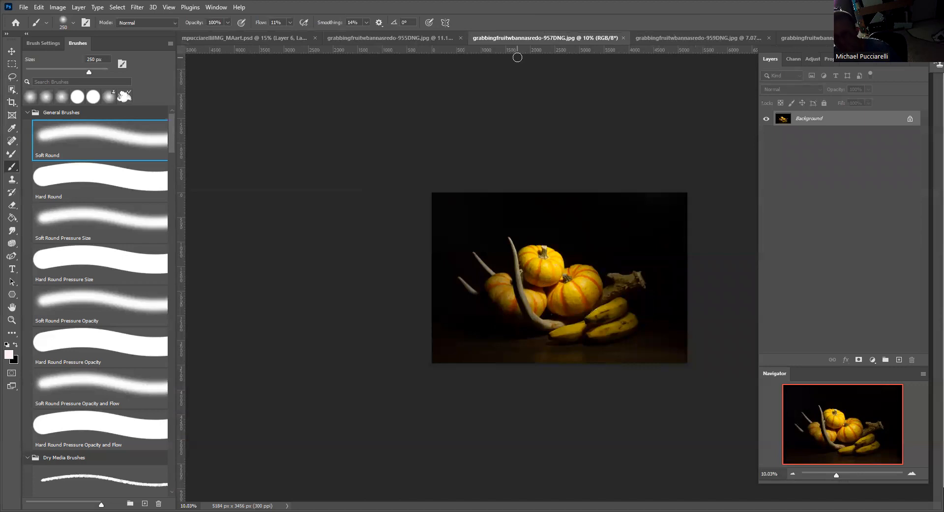
left_click(11, 92)
left_click_drag(512, 231, 552, 270)
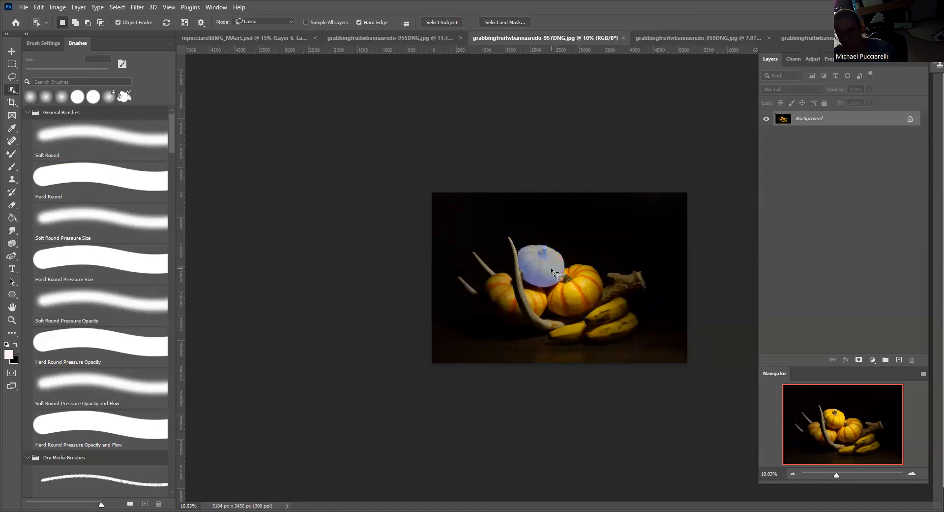
left_click(290, 22)
left_click(256, 28)
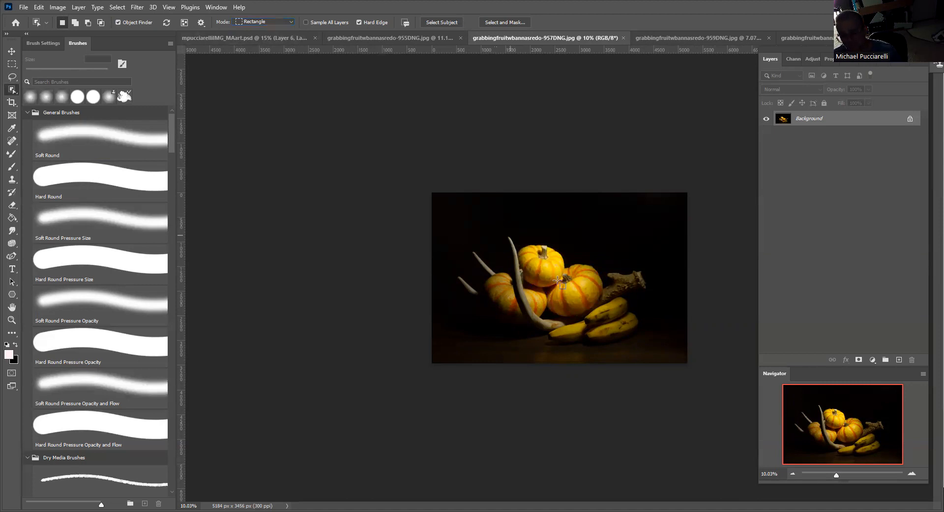
left_click(544, 265)
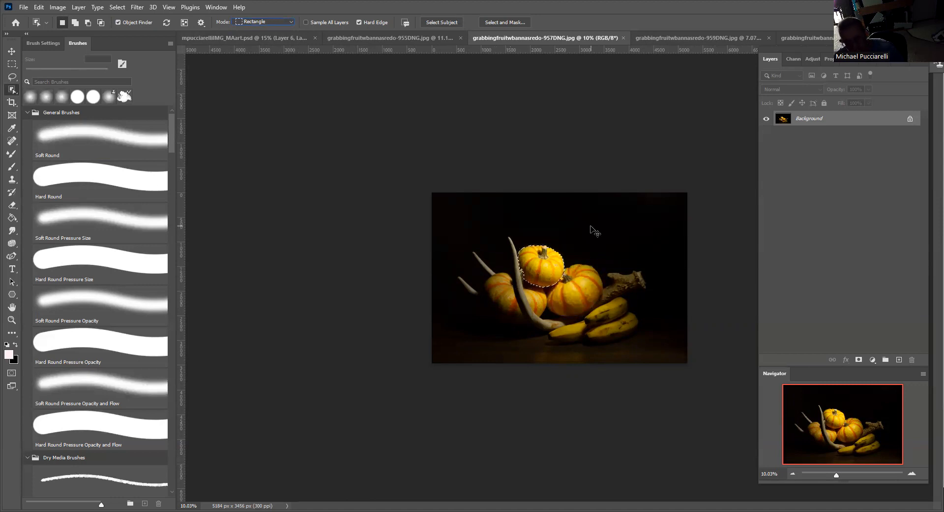
Step: Run the MFPlightpaintpaste action in the master art document and toggle Layer 7's mask to check the pasted piece
left_click(255, 42)
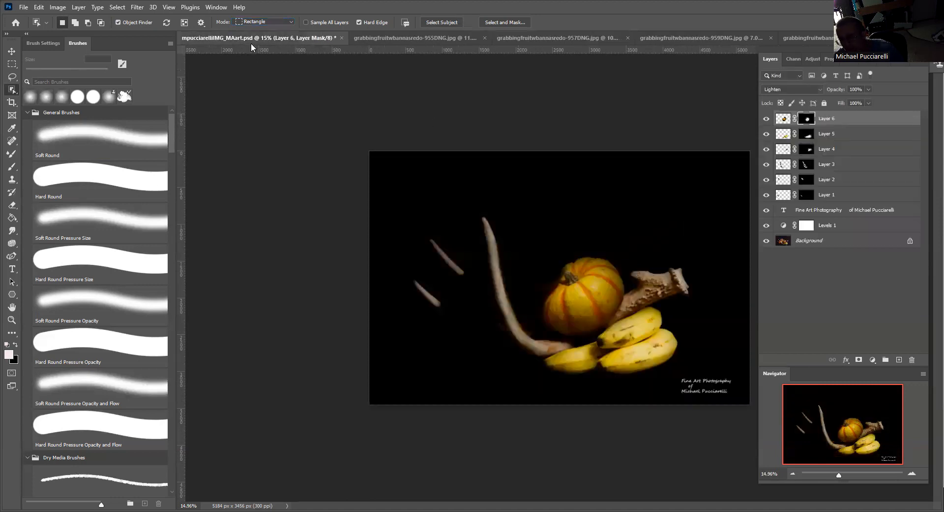
left_click(899, 60)
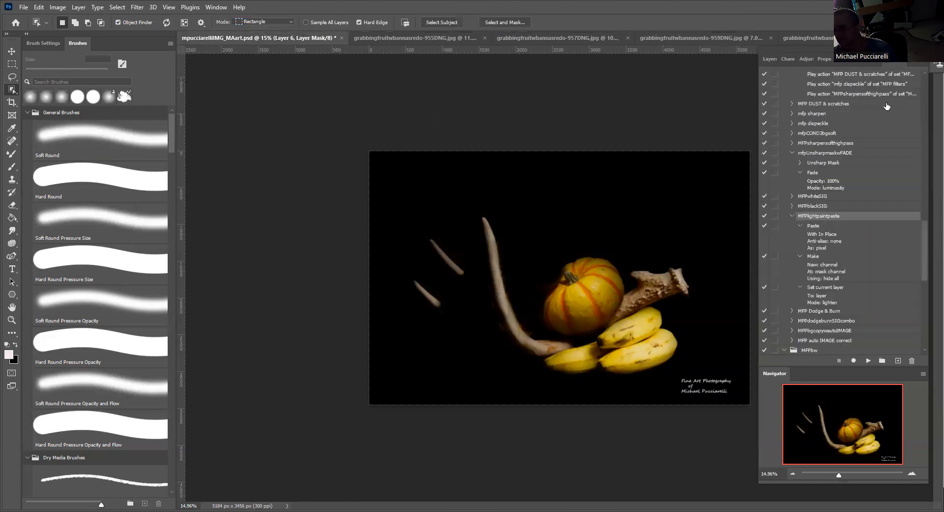
left_click(868, 360)
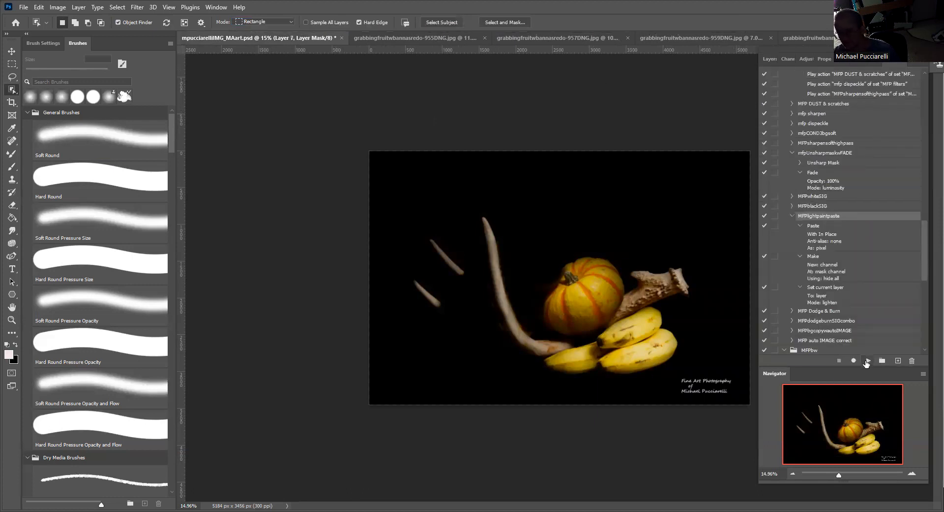
left_click(768, 59)
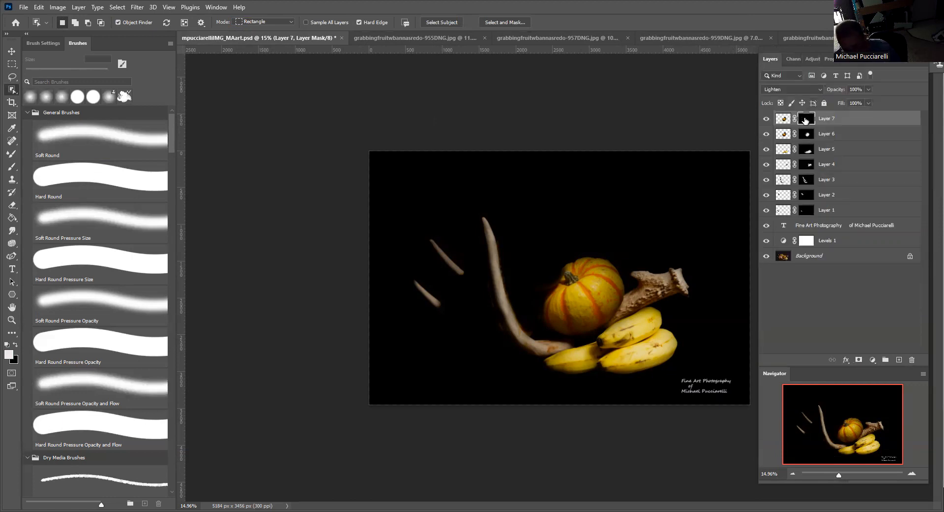
left_click(805, 120, "shift")
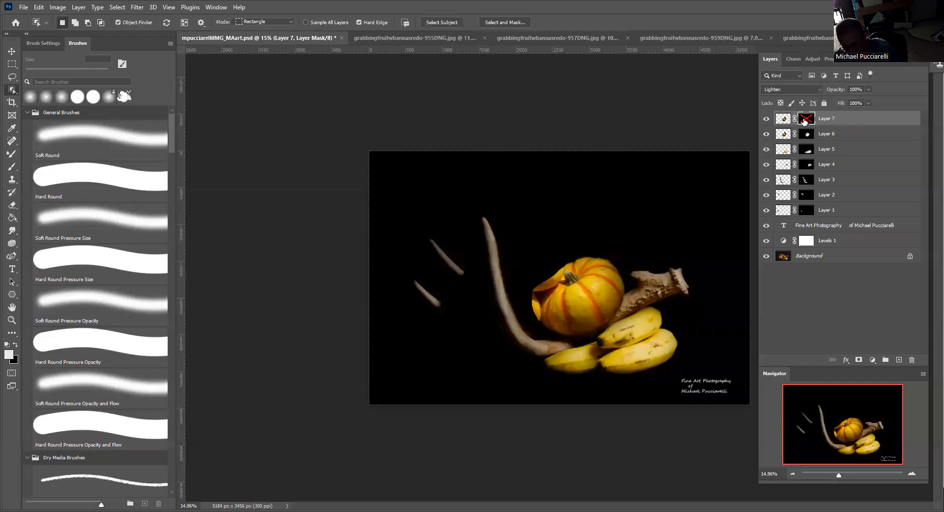
left_click(804, 122, "shift")
left_click(803, 122, "shift")
left_click(802, 123, "shift")
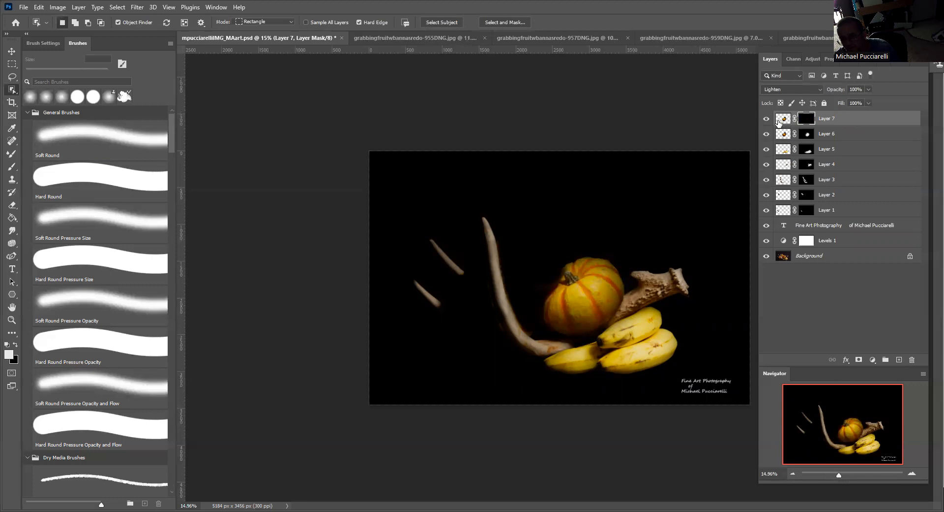
Step: Delete Layer 7 from the master art document
left_click(767, 120)
left_click(782, 120)
left_click_drag(912, 332, 913, 359)
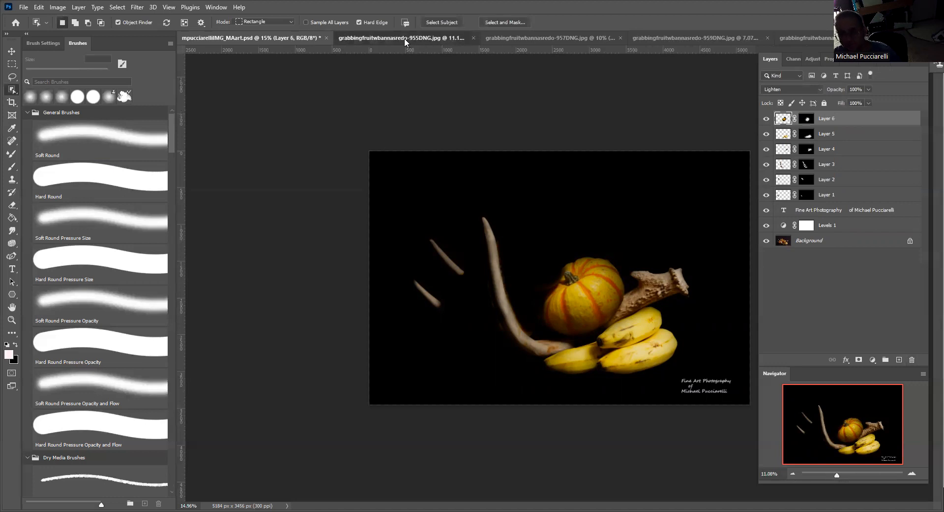
Step: Copy the selected top pumpkin from the 957DNG photo and run the MFPlightpaintpaste action in the master art document
left_click(404, 37)
left_click(541, 37)
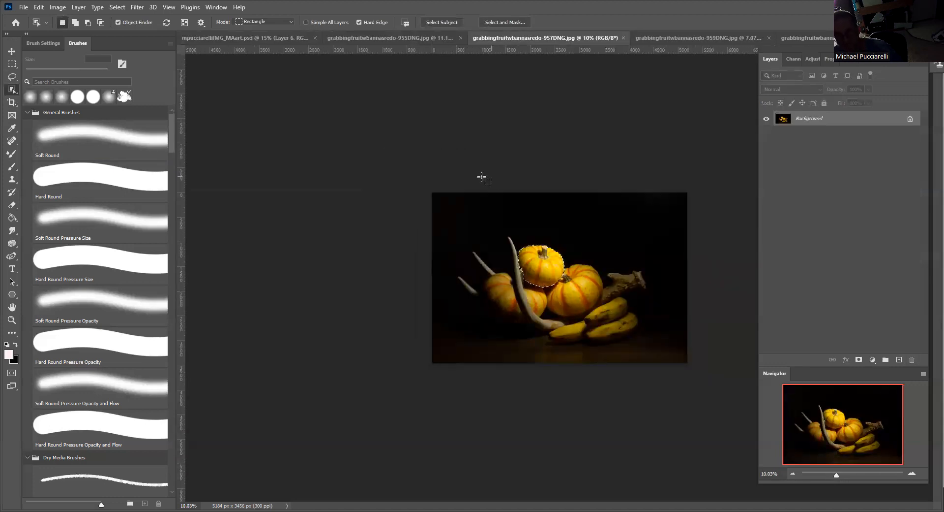
left_click(266, 38)
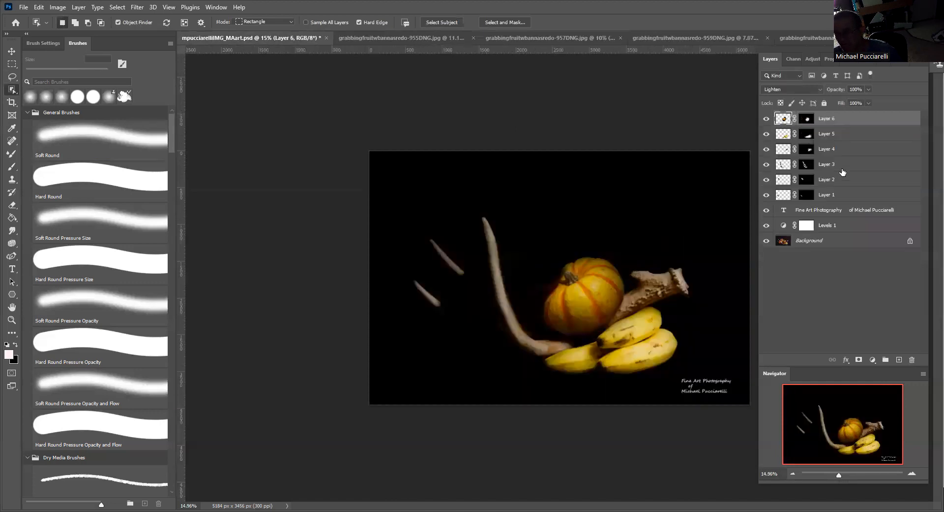
left_click(896, 63)
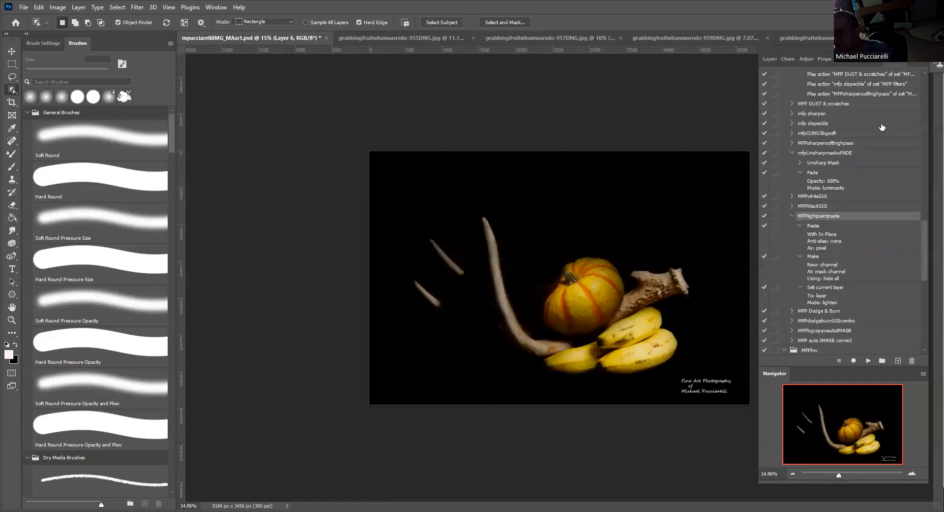
left_click(868, 361)
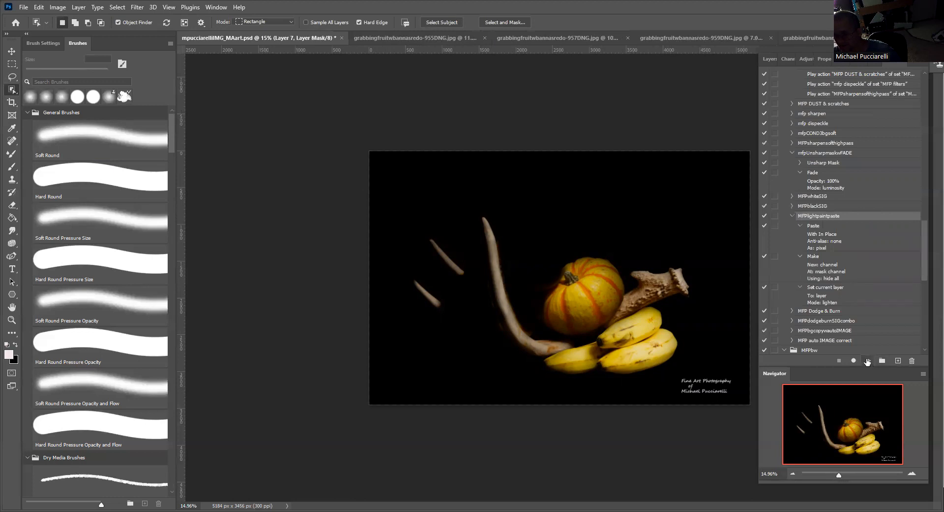
left_click(771, 59)
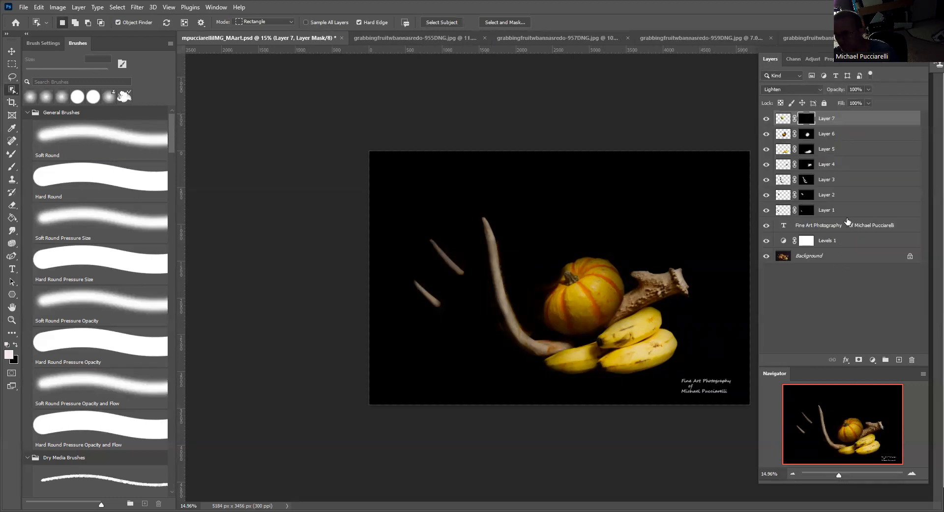
Step: Toggle Layer 7's mask off and on to check the pasted top pumpkin, leaving the mask enabled
left_click(806, 120, "shift")
left_click(805, 119, "shift")
left_click(805, 119, "shift")
left_click(805, 119, "shift")
left_click(805, 119, "shift")
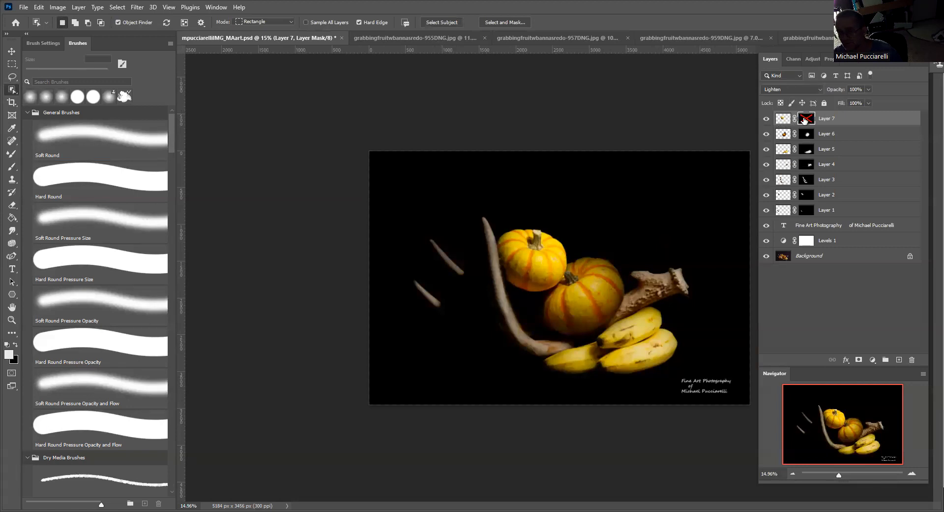
left_click(805, 120, "shift")
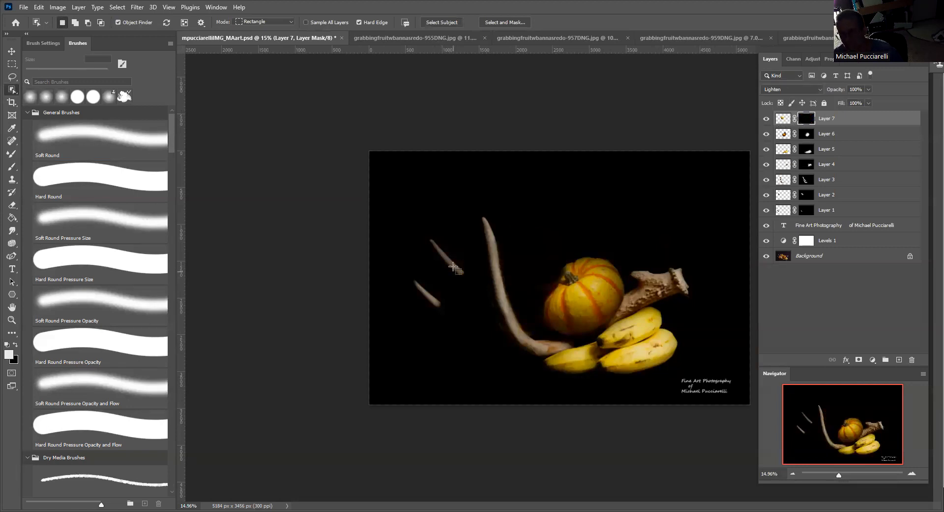
Step: Reveal the top pumpkin by painting white on Layer 7's mask with a 700 px Soft Round brush
left_click(13, 167)
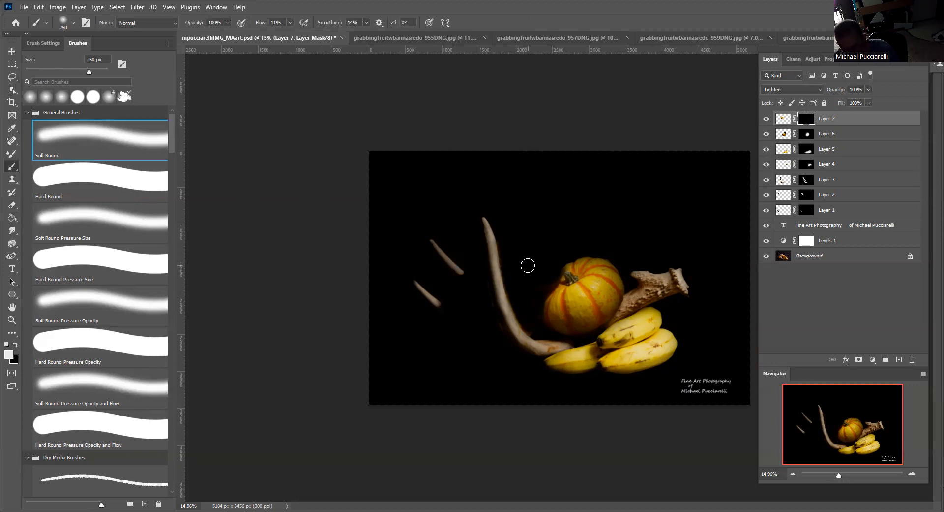
key("bracketright")
key("bracketright")
key("bracketright")
key("bracketright")
key("bracketright")
mouse_move(525, 267)
left_mouse_down()
mouse_move(545, 251)
mouse_move(529, 281)
mouse_move(532, 246)
mouse_move(521, 221)
mouse_move(530, 262)
mouse_move(516, 273)
mouse_move(531, 252)
mouse_move(537, 291)
mouse_move(558, 257)
mouse_move(554, 278)
mouse_move(517, 260)
mouse_move(534, 269)
mouse_move(521, 284)
mouse_move(514, 234)
mouse_move(512, 249)
mouse_move(545, 232)
mouse_move(559, 251)
mouse_move(525, 238)
mouse_move(529, 265)
mouse_move(515, 258)
mouse_move(557, 278)
mouse_move(511, 251)
mouse_move(568, 262)
mouse_move(518, 248)
mouse_move(543, 250)
mouse_move(529, 278)
mouse_move(552, 232)
mouse_move(520, 232)
mouse_move(544, 253)
mouse_move(531, 271)
mouse_move(558, 246)
mouse_move(526, 257)
mouse_move(526, 282)
mouse_move(530, 234)
mouse_move(540, 238)
mouse_move(535, 272)
mouse_move(539, 243)
mouse_move(531, 262)
mouse_move(529, 228)
mouse_move(544, 270)
left_mouse_up()
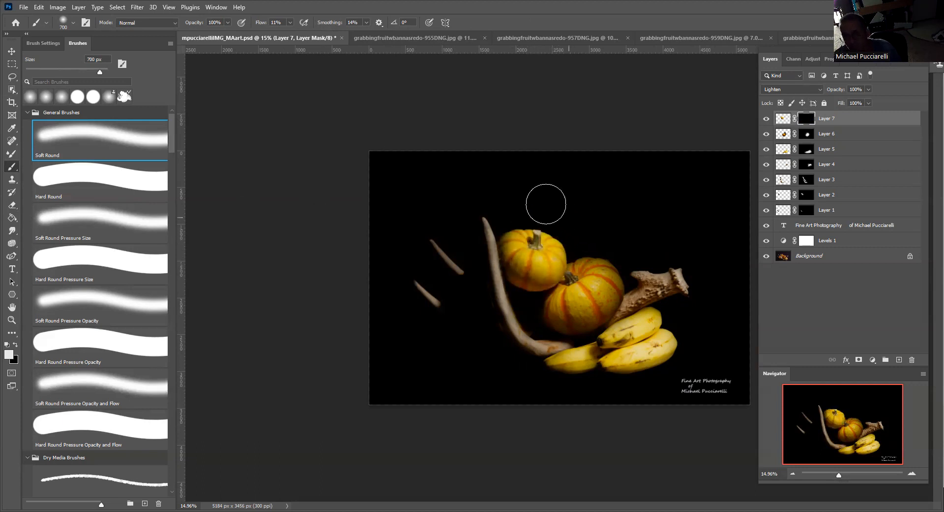
Step: Reduce the brush to 250 px and swap the foreground color to black and back to white
key("bracketleft")
key("bracketleft")
key("bracketleft")
key("bracketleft")
key("bracketleft")
key("x")
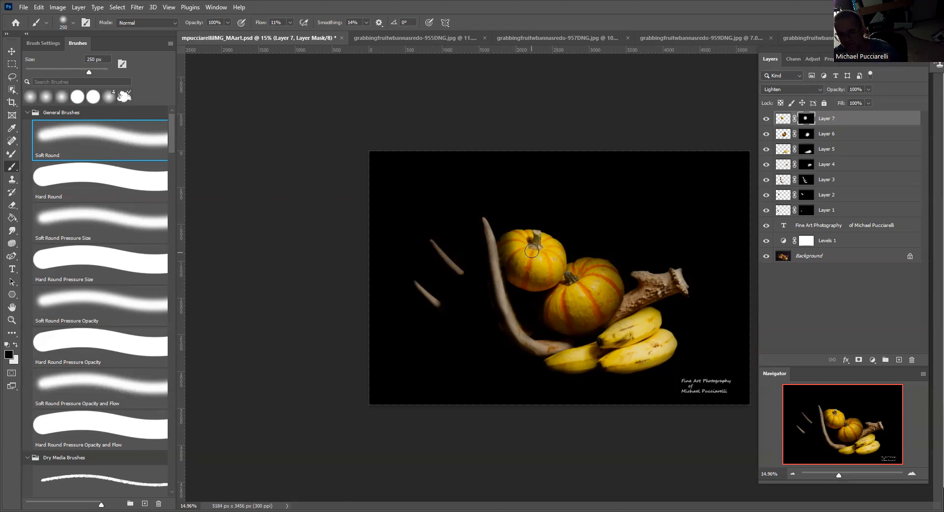
key("x")
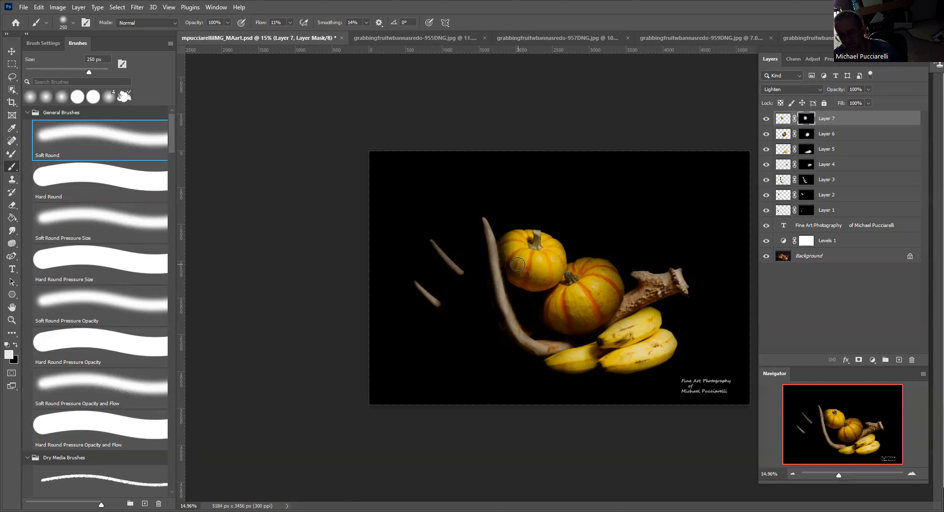
Step: Deselect the top pumpkin in the 957DNG photo and switch to the Lasso tool
left_click(578, 41)
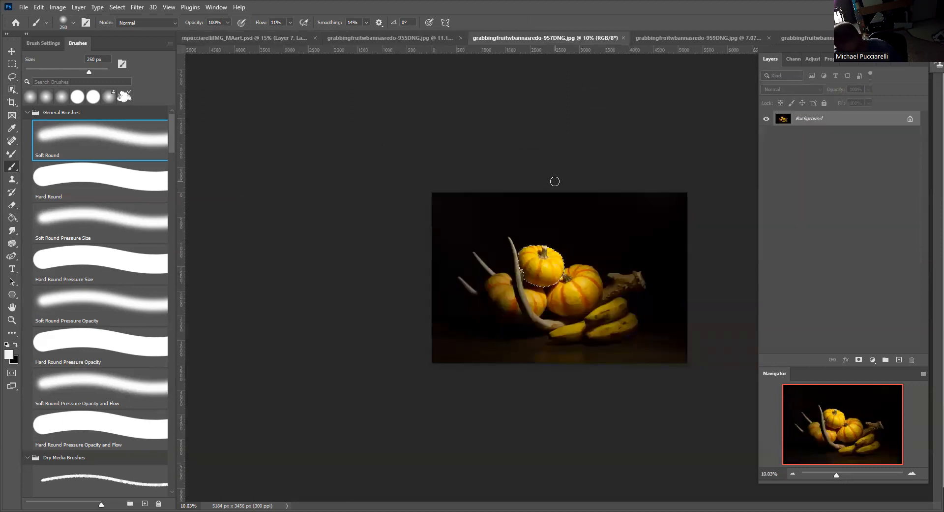
key("ctrl+d")
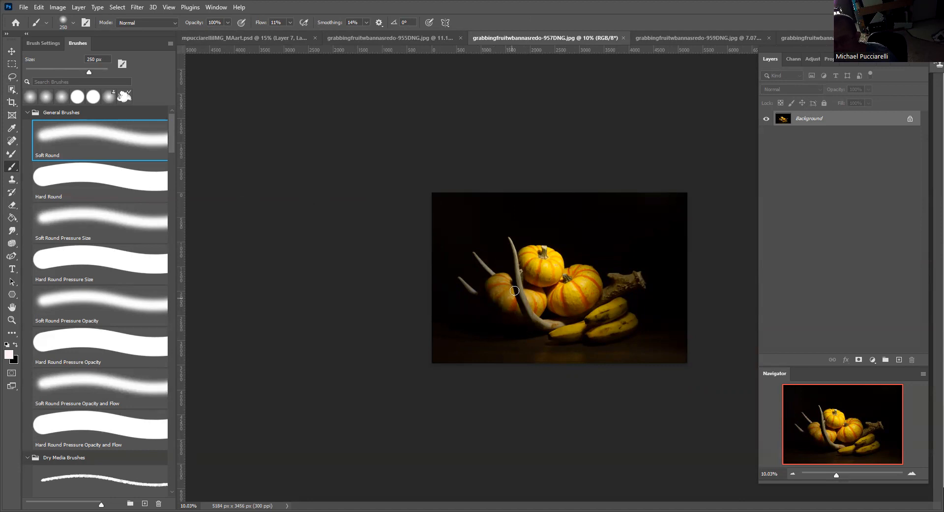
left_click(14, 76)
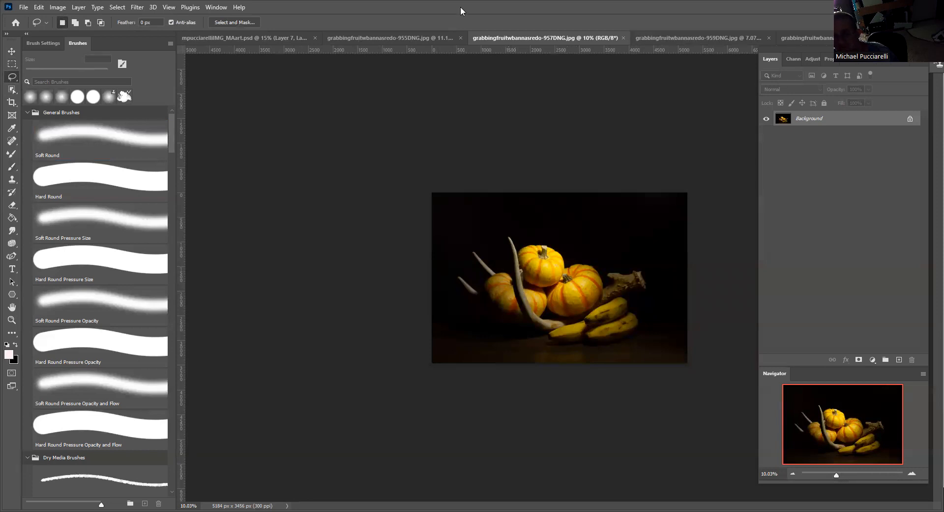
Step: Compare the lighting of the lower-left pumpkin across the 955DNG, 957DNG and 959DNG photos and the master art document
left_click(436, 37)
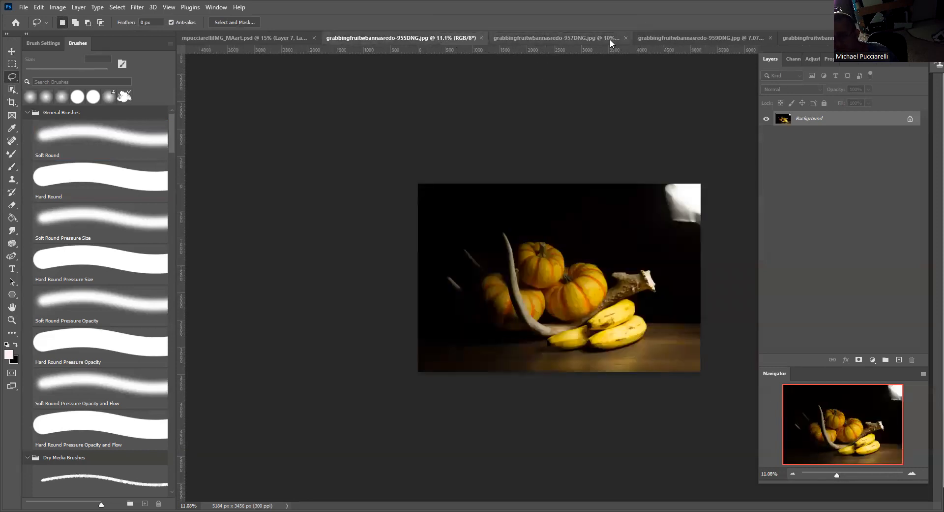
left_click(595, 38)
left_click(660, 40)
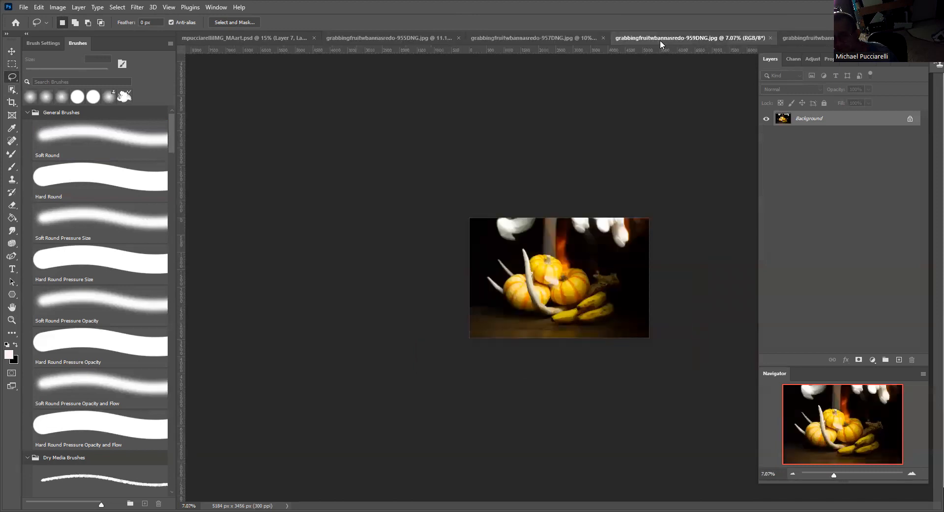
left_click(571, 38)
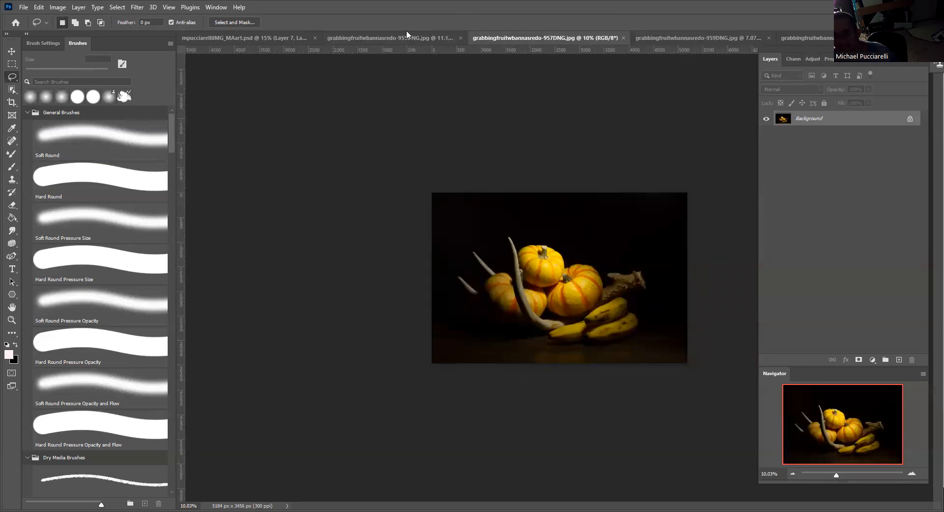
left_click(354, 37)
left_click(548, 39)
left_click(655, 39)
left_click(806, 40)
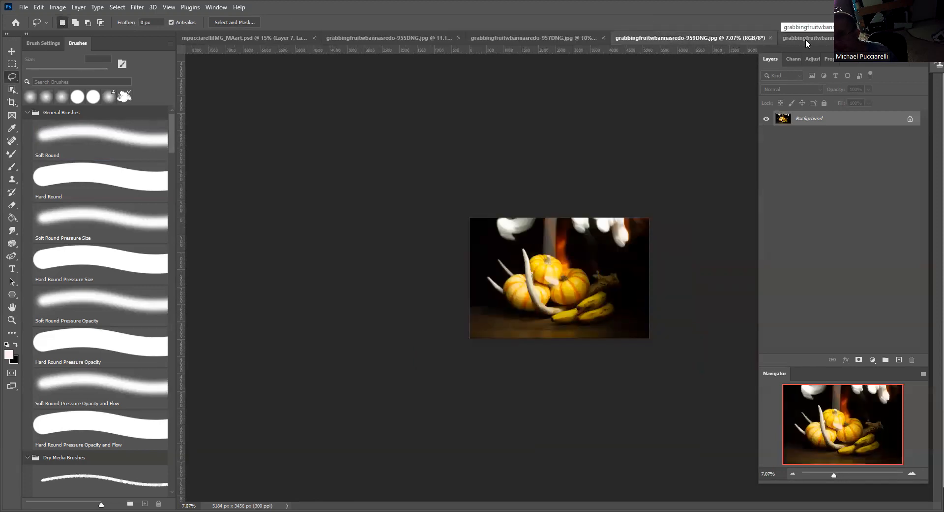
left_click(700, 39)
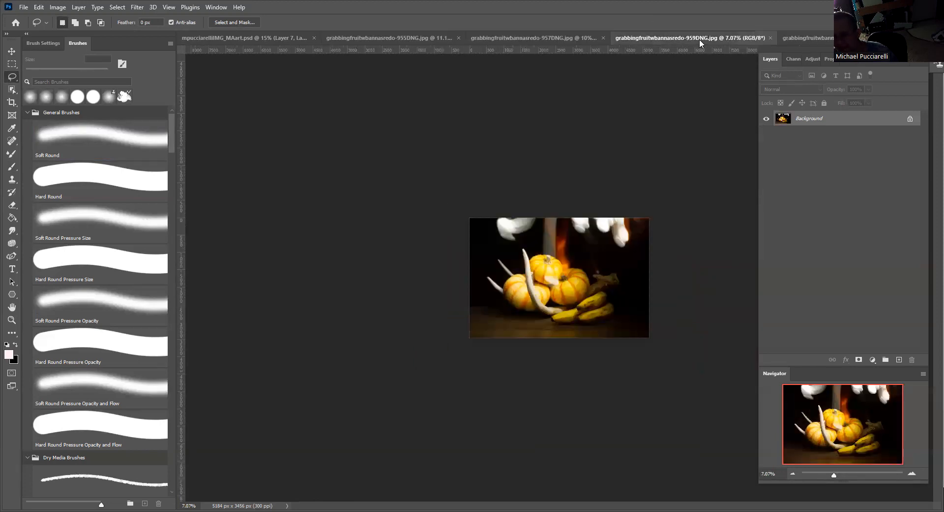
left_click(531, 43)
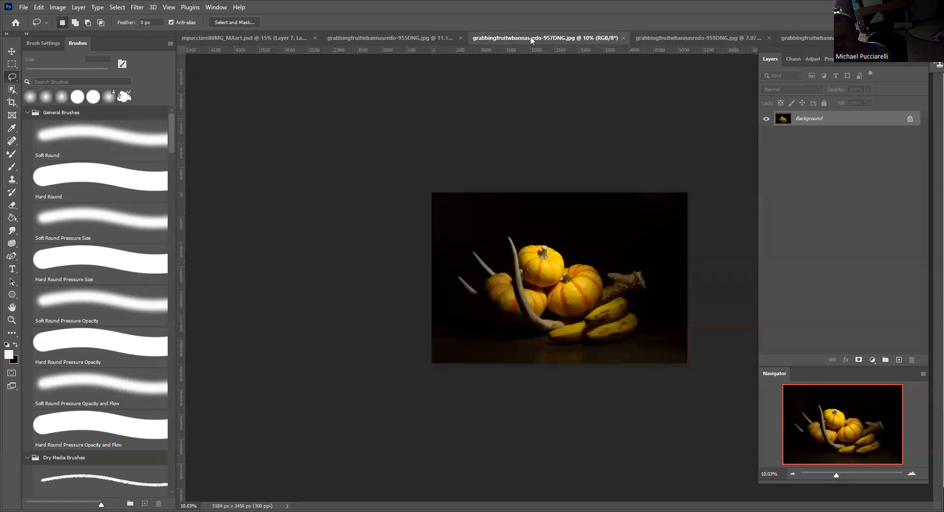
left_click(423, 42)
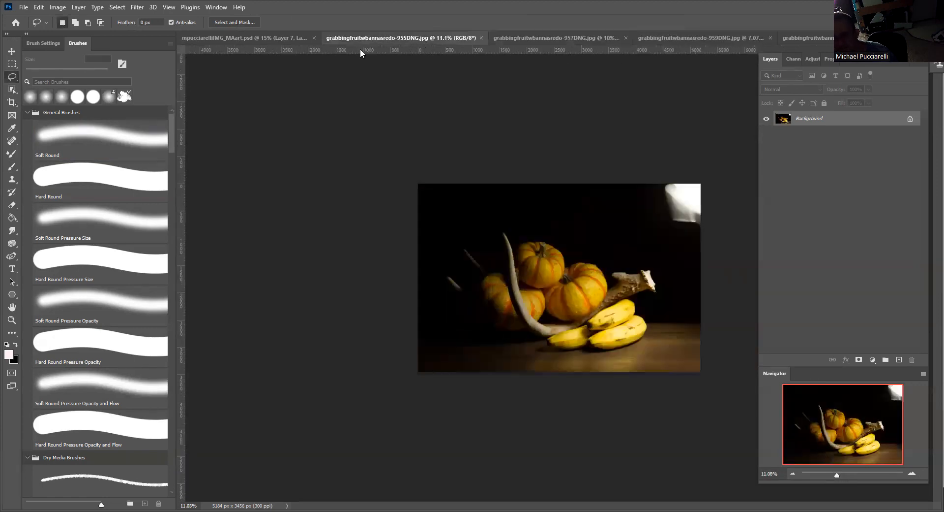
left_click(246, 38)
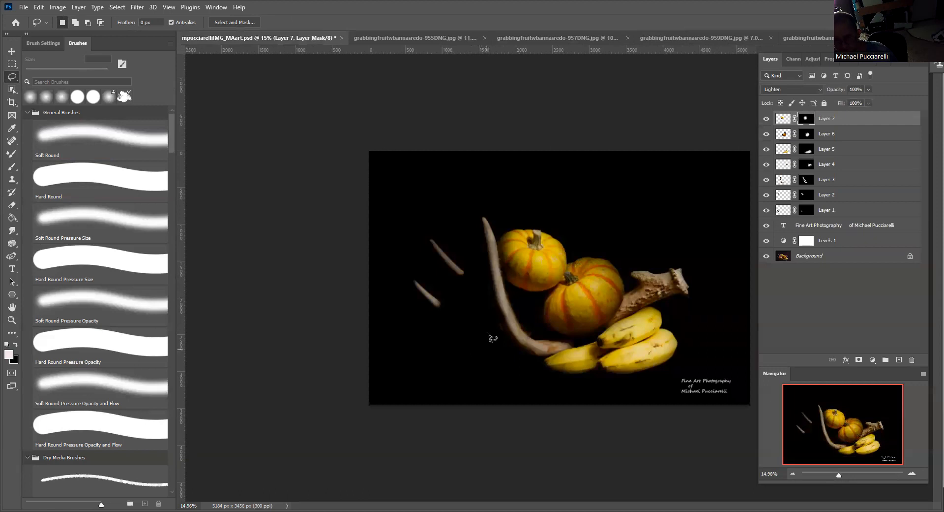
left_click(418, 41)
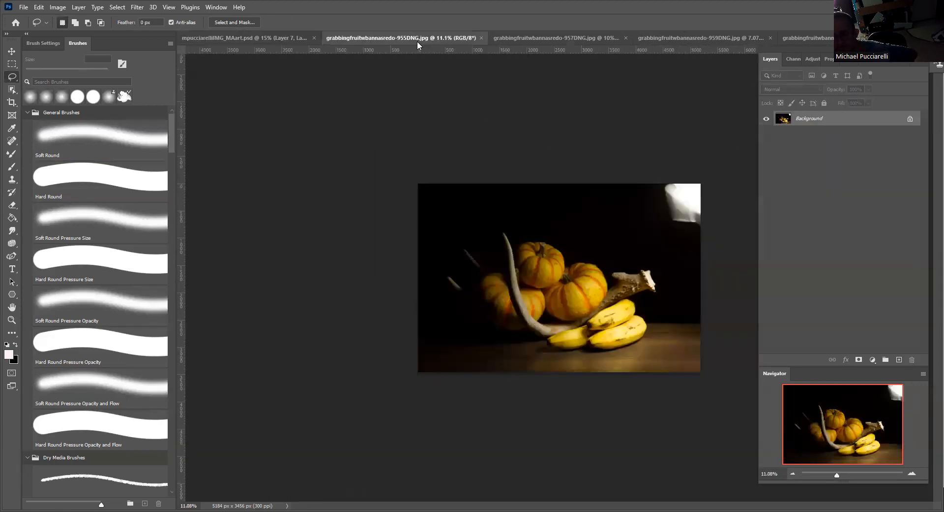
left_click(523, 40)
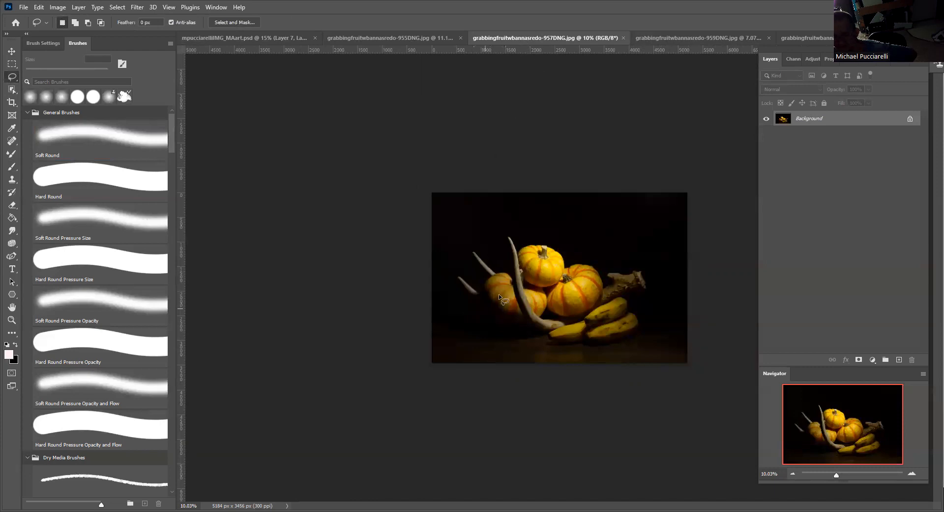
Step: In the 959DNG photo, select the lower-left pumpkin with the Object Selection tool in Rectangle mode
left_click(652, 40)
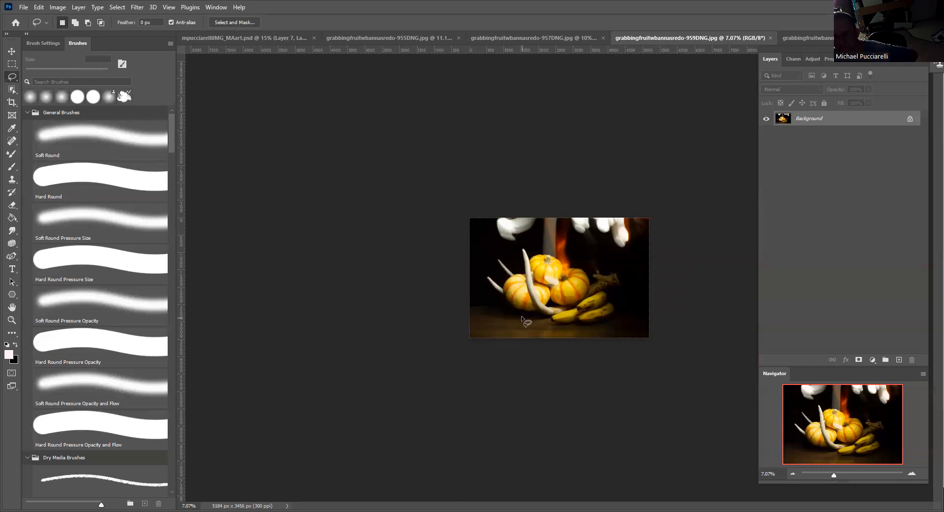
left_click(19, 87)
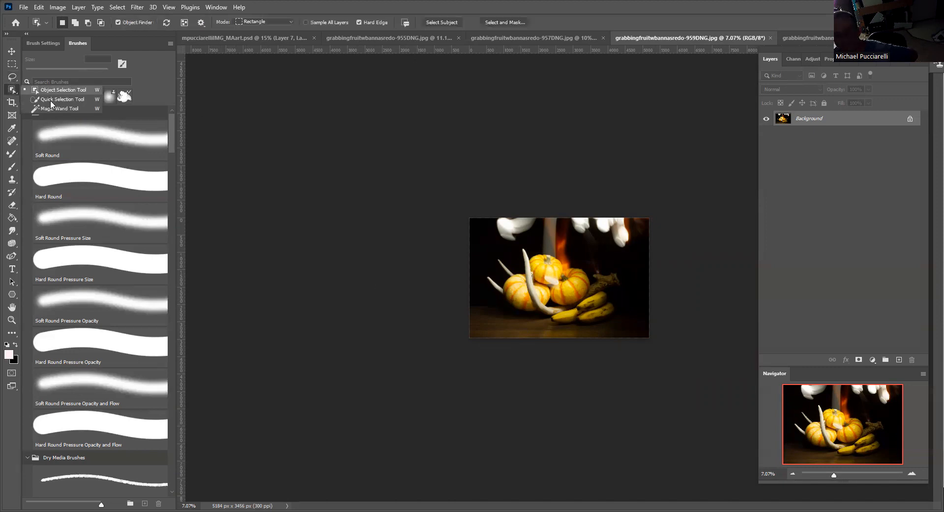
left_click(53, 91)
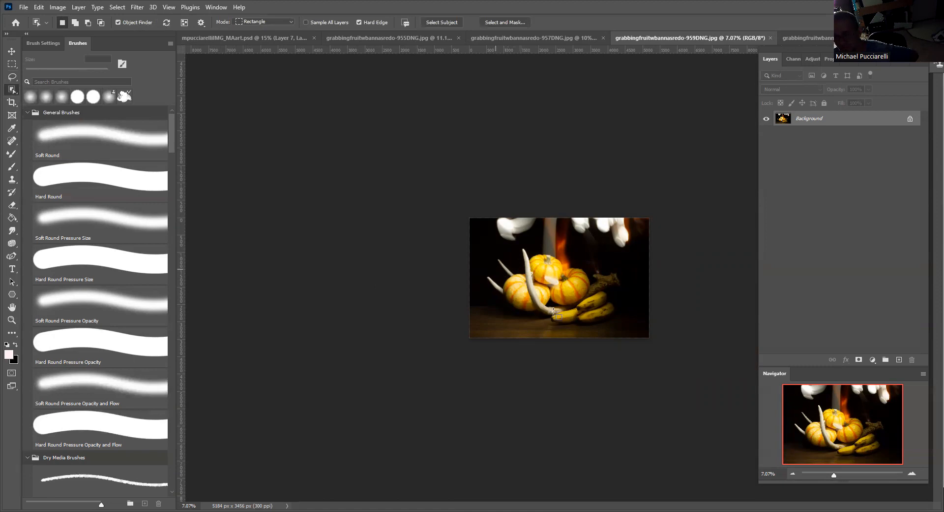
left_click_drag(554, 313, 495, 268)
left_click_drag(555, 312, 554, 312)
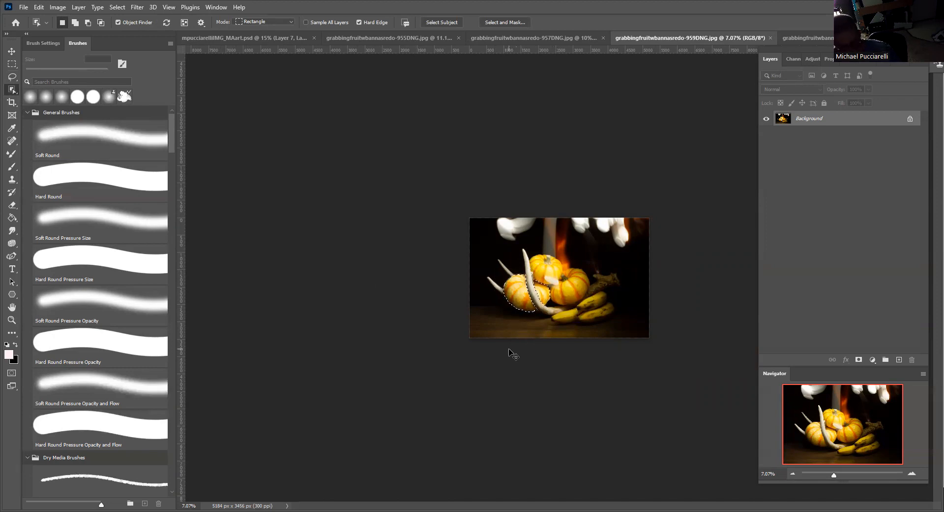
Step: Run the MFPlightpaintpaste action in the master art document and toggle Layer 8's mask to check the pasted lower-left pumpkin
left_click(238, 40)
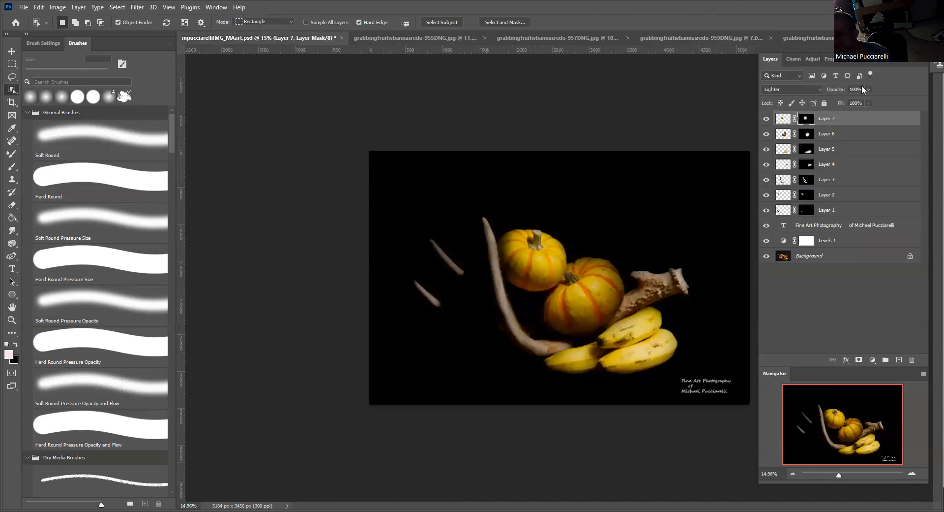
left_click(899, 63)
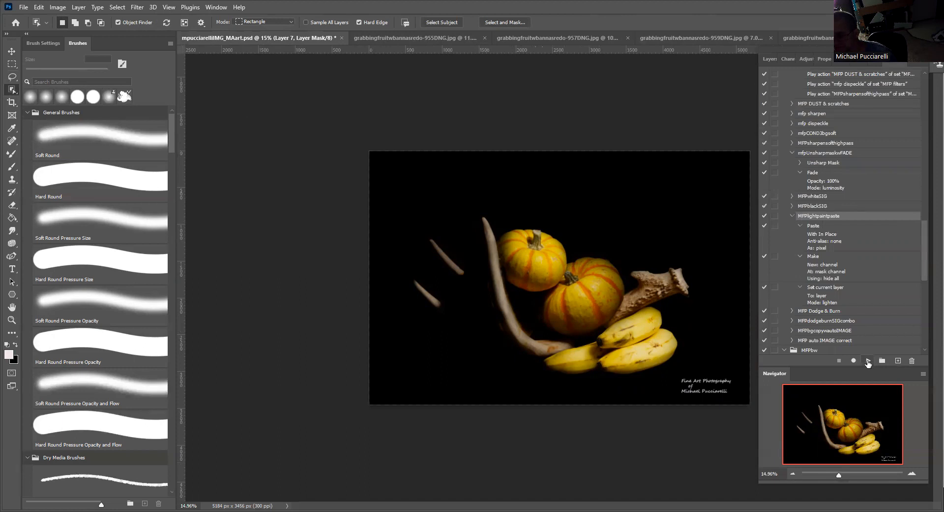
left_click(769, 60)
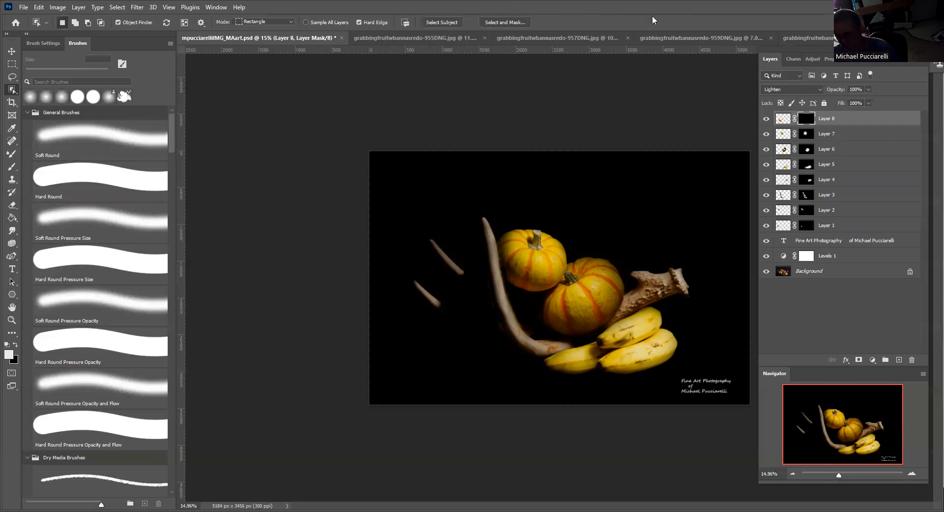
left_click(807, 118, "shift")
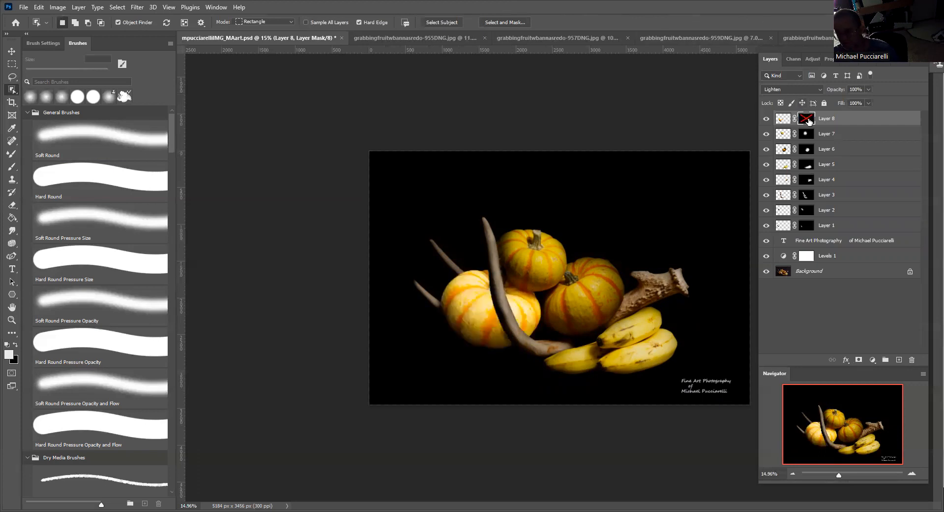
left_click(808, 118, "shift")
left_click(807, 119, "shift")
left_click(808, 119, "shift")
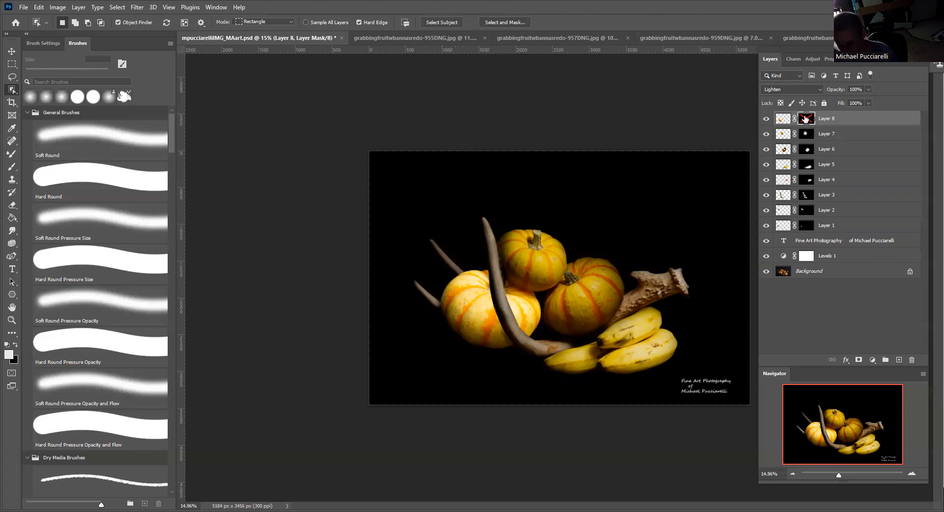
left_click(806, 118, "shift")
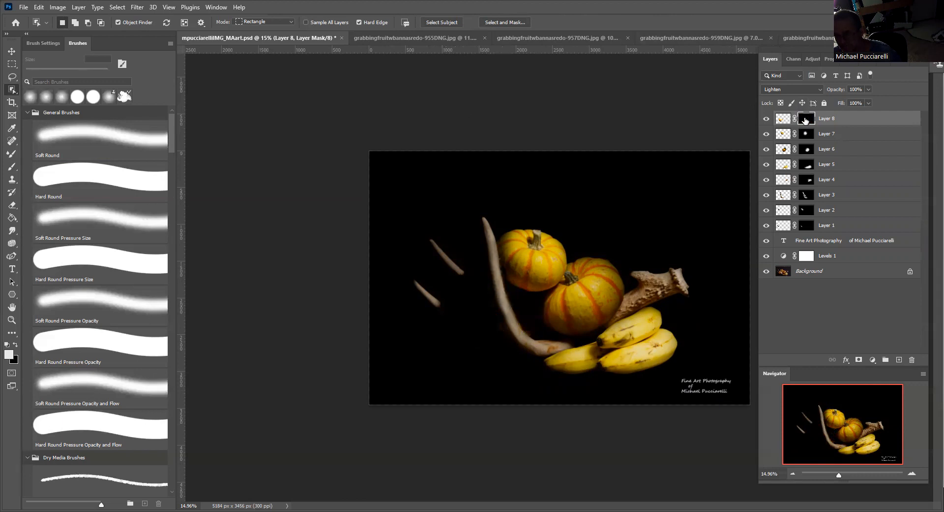
Step: Paint white on Layer 8's mask with the Soft Round brush to reveal the lower-left pumpkin, reducing the brush to 300 px for its edges
left_click(16, 170)
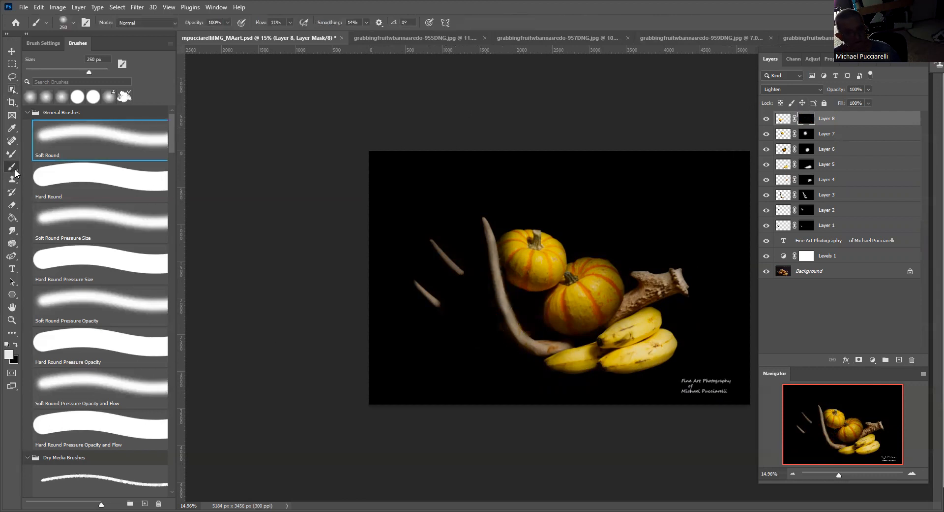
key("bracketright")
key("bracketright")
key("bracketright")
key("bracketright")
key("bracketright")
left_click(479, 300)
mouse_move(479, 301)
left_mouse_down()
mouse_move(463, 312)
mouse_move(470, 331)
mouse_move(435, 334)
mouse_move(487, 305)
mouse_move(510, 304)
mouse_move(494, 319)
mouse_move(458, 306)
mouse_move(480, 308)
mouse_move(475, 339)
mouse_move(469, 295)
mouse_move(495, 345)
mouse_move(467, 298)
mouse_move(471, 285)
mouse_move(461, 298)
mouse_move(479, 315)
mouse_move(445, 324)
mouse_move(485, 344)
mouse_move(473, 336)
mouse_move(480, 309)
mouse_move(487, 333)
mouse_move(521, 299)
mouse_move(526, 314)
mouse_move(516, 291)
mouse_move(533, 317)
mouse_move(519, 319)
mouse_move(523, 299)
mouse_move(538, 304)
mouse_move(525, 326)
mouse_move(546, 316)
mouse_move(542, 329)
mouse_move(533, 296)
mouse_move(508, 284)
mouse_move(549, 315)
mouse_move(528, 335)
mouse_move(536, 305)
mouse_move(514, 286)
mouse_move(506, 299)
mouse_move(469, 309)
mouse_move(483, 285)
mouse_move(465, 280)
mouse_move(457, 326)
mouse_move(490, 339)
left_mouse_up()
key("bracketleft")
key("bracketleft")
key("bracketleft")
key("bracketleft")
mouse_move(460, 286)
left_mouse_down()
mouse_move(464, 278)
mouse_move(453, 290)
mouse_move(467, 295)
mouse_move(473, 270)
mouse_move(482, 277)
mouse_move(482, 322)
mouse_move(500, 334)
left_mouse_up()
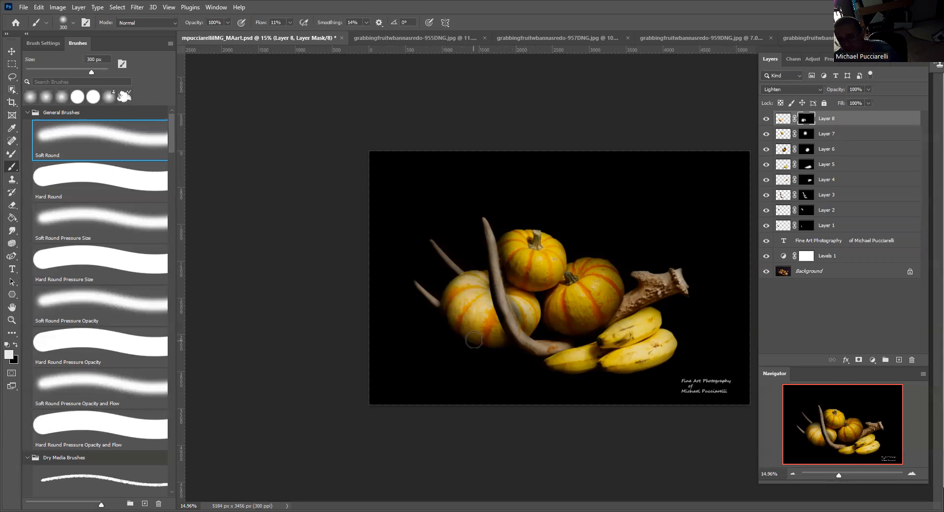
Step: Touch up the right side and outer edges of the lower-left pumpkin on Layer 8's mask with a 300 px white brush
mouse_move(515, 294)
left_mouse_down()
mouse_move(520, 317)
mouse_move(534, 320)
mouse_move(519, 294)
mouse_move(537, 328)
mouse_move(516, 290)
mouse_move(544, 313)
left_mouse_up()
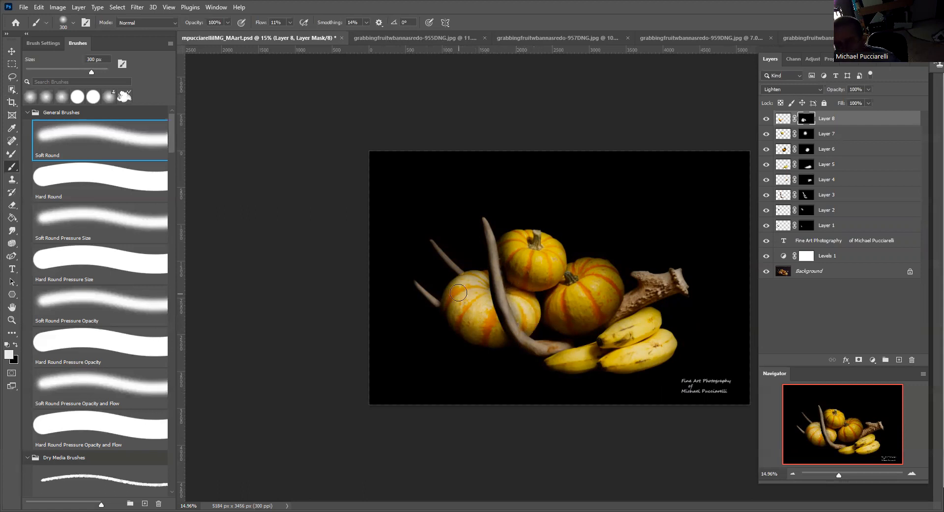
mouse_move(457, 287)
left_mouse_down()
mouse_move(466, 334)
mouse_move(489, 338)
mouse_move(464, 325)
mouse_move(461, 286)
left_mouse_up()
mouse_move(481, 336)
left_mouse_down()
mouse_move(438, 320)
mouse_move(422, 292)
left_mouse_up()
key("x")
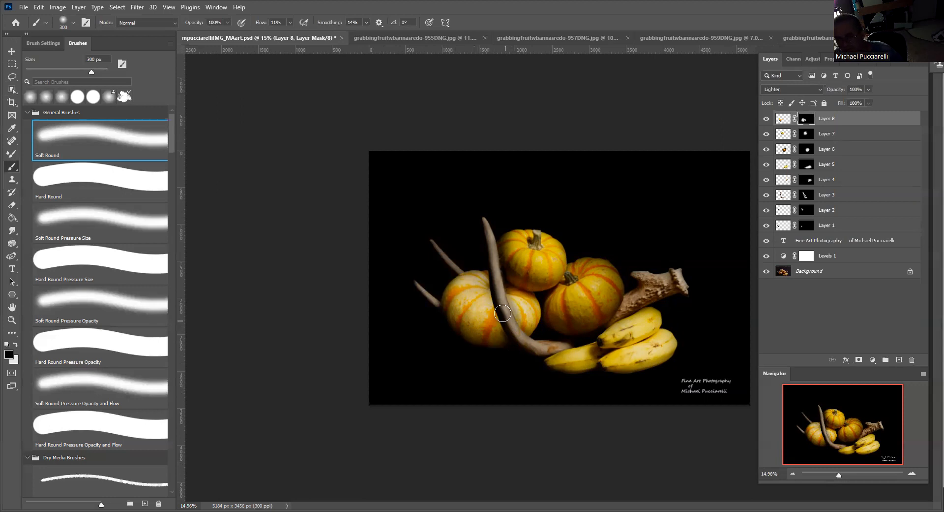
key("bracketleft")
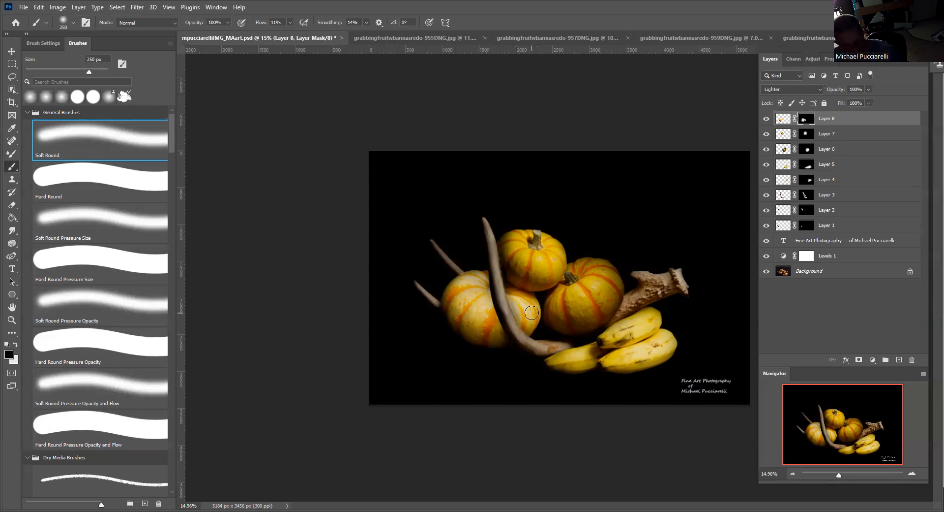
key("x")
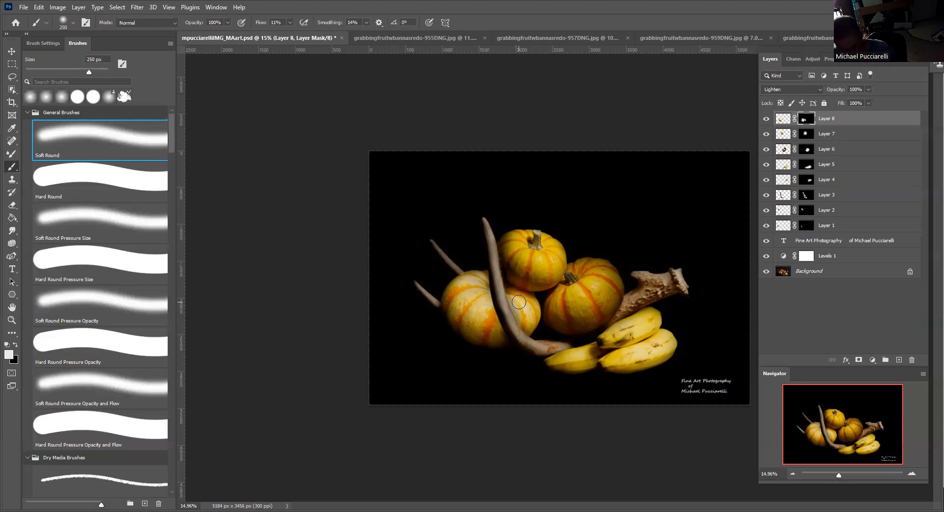
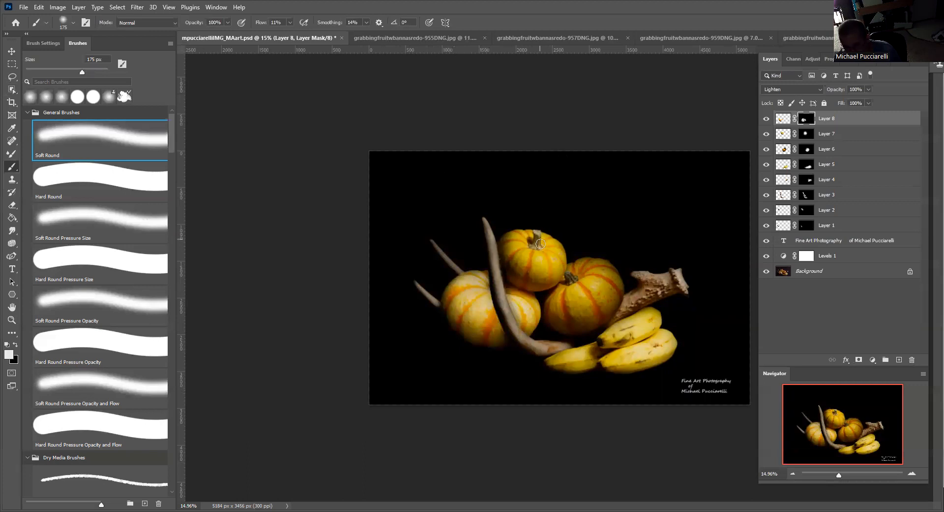
Step: Look over the 955DNG and 957DNG photos and deselect the pumpkin in the 959DNG photo
left_click(437, 39)
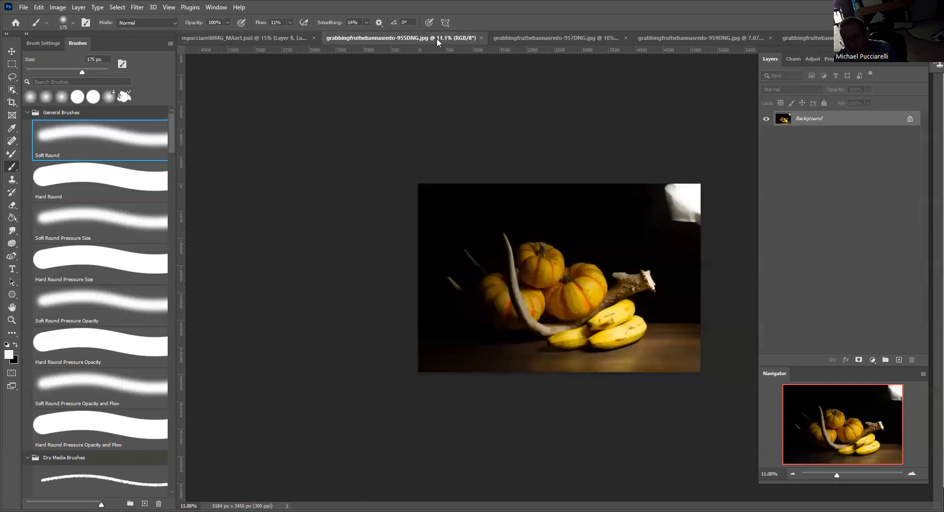
left_click(490, 37)
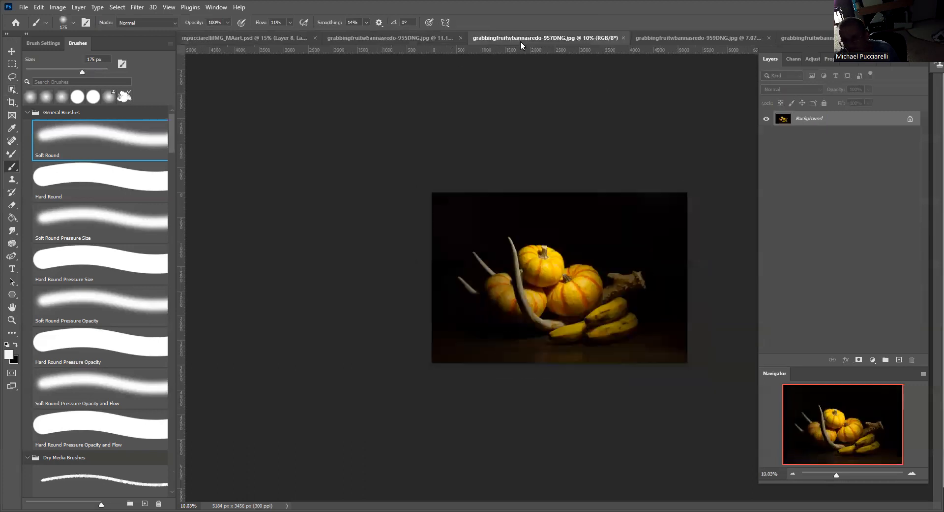
left_click(643, 39)
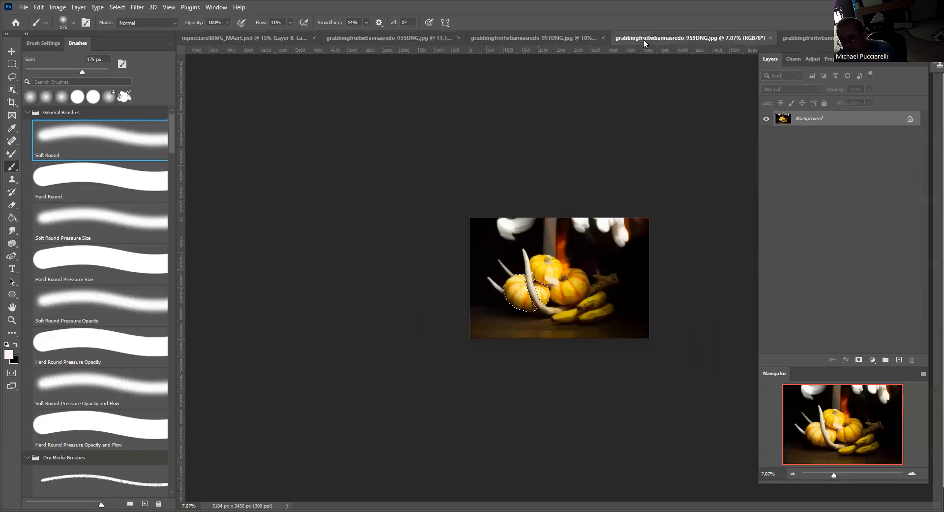
key("ctrl+d")
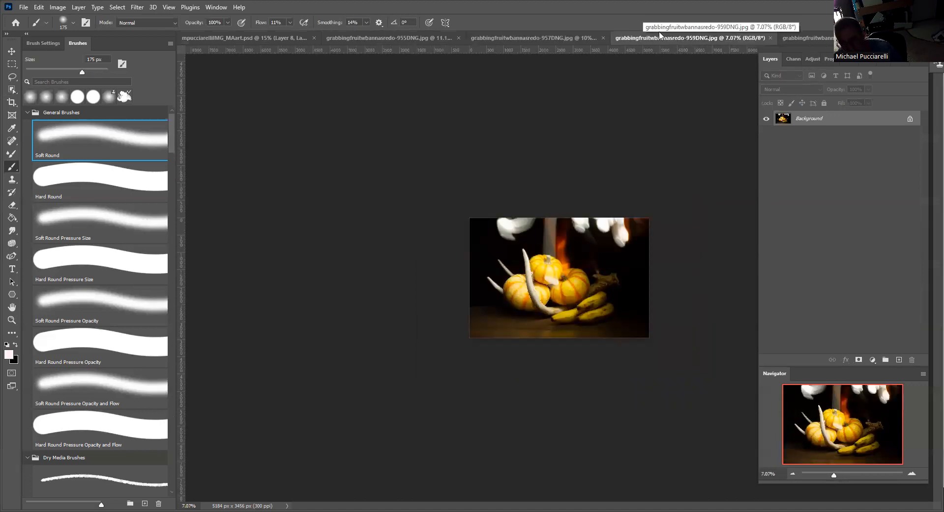
Step: Copy the entire 974DNG photo and paste it into the master art document with the MFPlightpaintpaste action
left_click(803, 40)
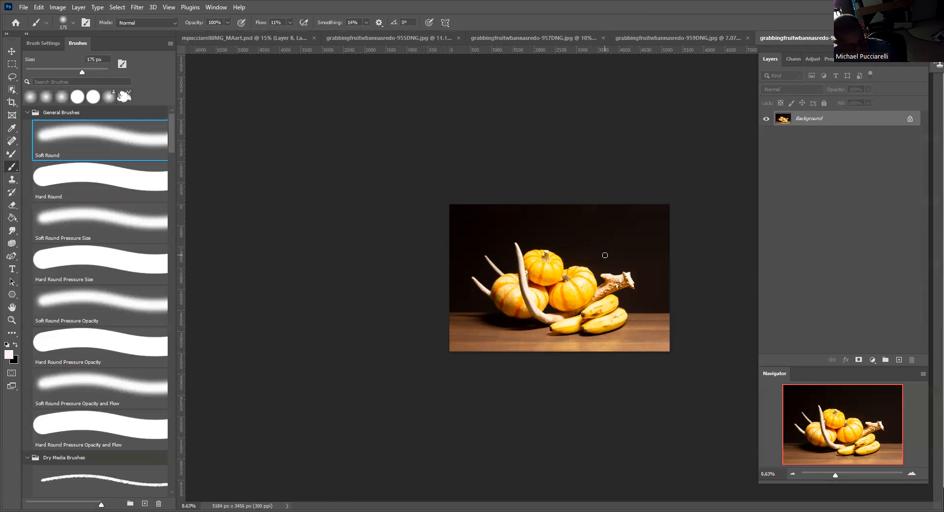
key("ctrl+a")
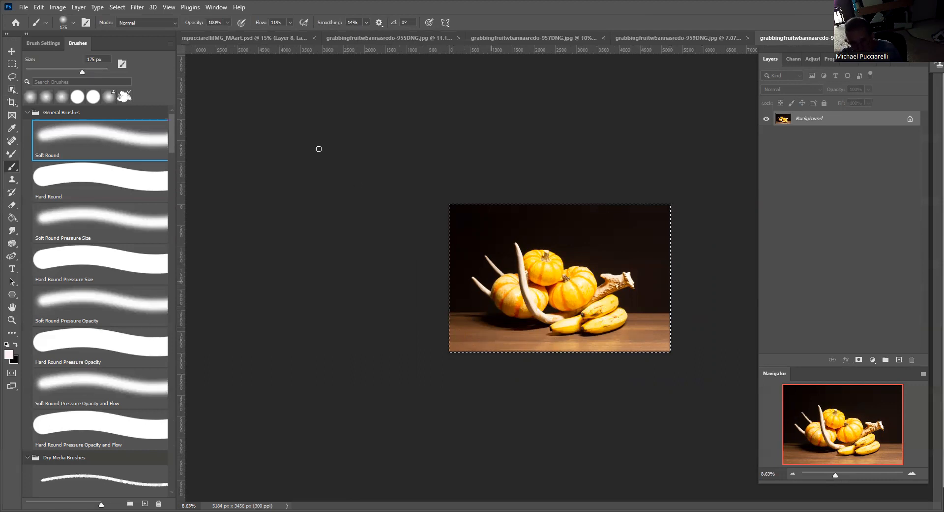
left_click(215, 37)
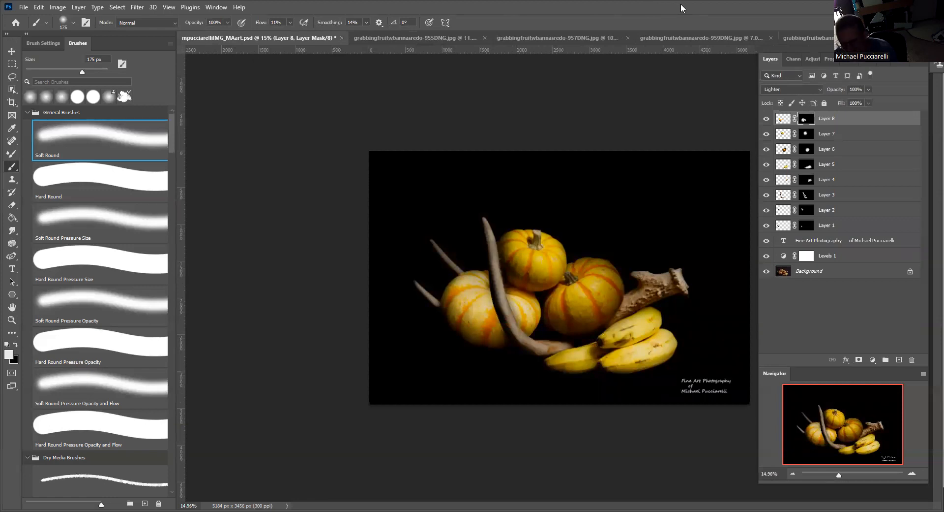
left_click(905, 63)
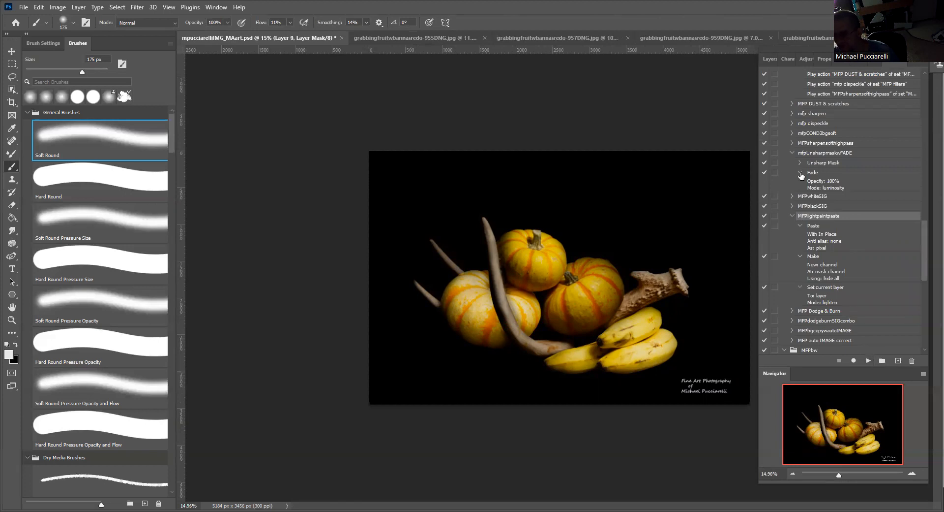
Step: Toggle Layer 9's mask off and on to compare the composite with and without the full 974DNG photo
left_click(772, 59)
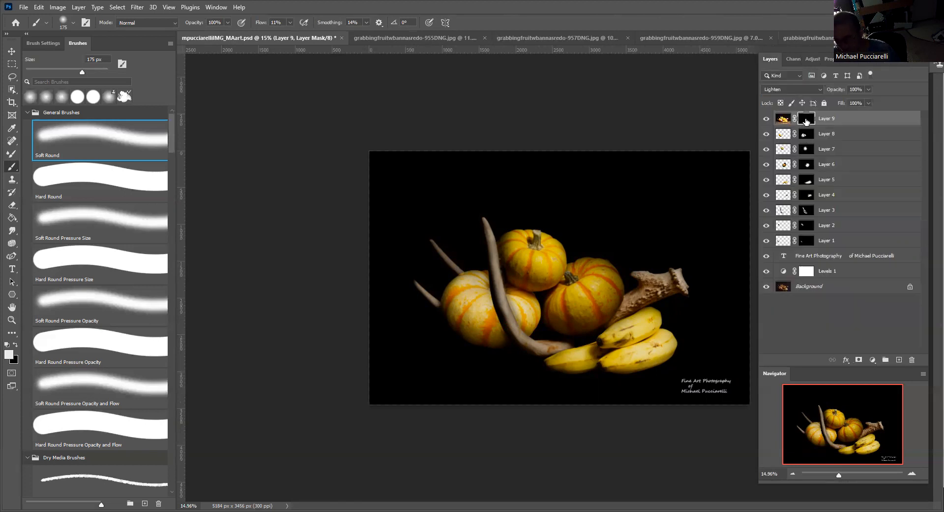
left_click(807, 121, "shift")
left_click(806, 121, "shift")
left_click(806, 121, "shift")
left_click(806, 121, "shift")
left_click(807, 121, "shift")
left_click(807, 121, "shift")
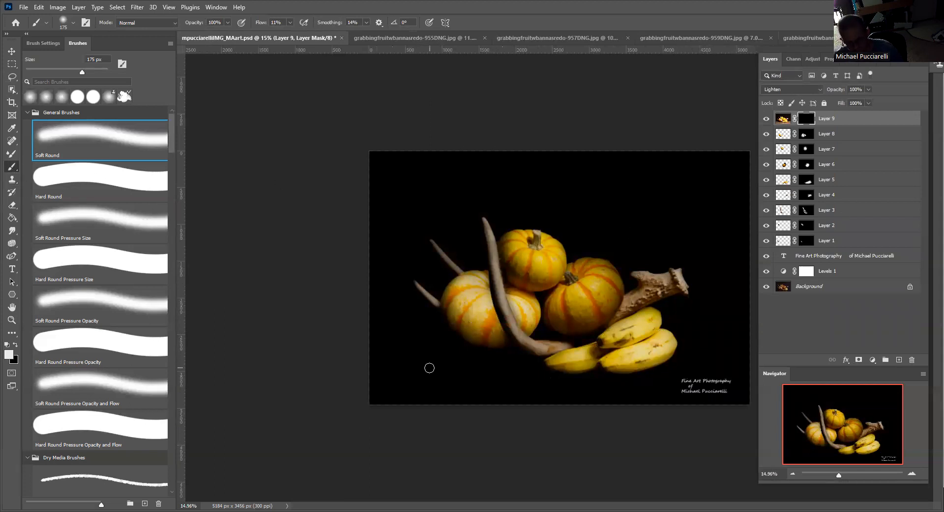
Step: Paint white on Layer 9's mask with a 600 px brush to reveal the wooden tabletop across the lower part of the image
key("bracketright")
key("bracketright")
key("bracketright")
key("bracketright")
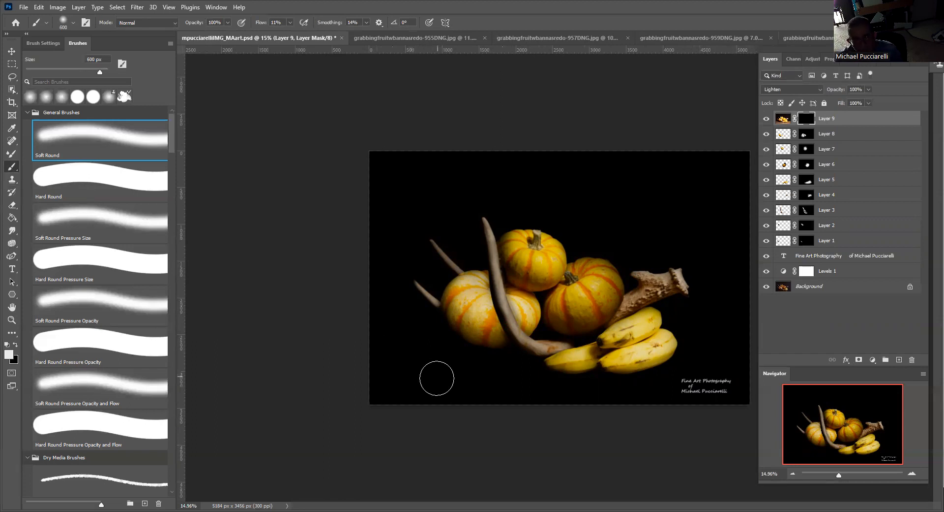
mouse_move(428, 381)
left_mouse_down()
mouse_move(389, 384)
mouse_move(432, 358)
mouse_move(368, 363)
mouse_move(460, 374)
mouse_move(418, 352)
left_mouse_up()
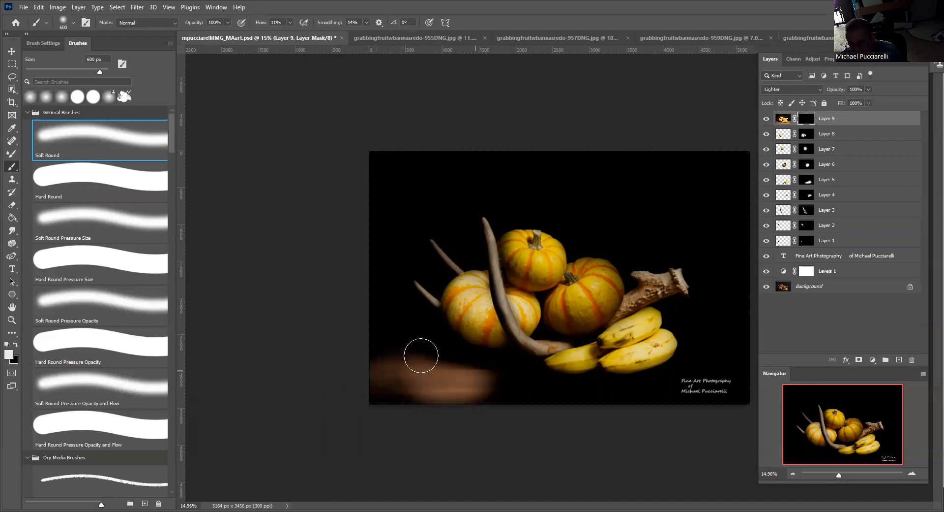
mouse_move(532, 373)
left_mouse_down()
mouse_move(418, 394)
mouse_move(574, 391)
mouse_move(425, 360)
mouse_move(418, 392)
mouse_move(625, 386)
mouse_move(578, 413)
mouse_move(719, 389)
mouse_move(716, 351)
mouse_move(681, 393)
mouse_move(746, 379)
mouse_move(643, 400)
mouse_move(747, 387)
mouse_move(743, 369)
mouse_move(697, 372)
mouse_move(697, 350)
mouse_move(703, 335)
mouse_move(751, 344)
mouse_move(714, 367)
mouse_move(745, 398)
mouse_move(717, 416)
mouse_move(516, 412)
mouse_move(354, 387)
mouse_move(411, 365)
mouse_move(386, 337)
mouse_move(465, 344)
mouse_move(388, 367)
mouse_move(432, 374)
mouse_move(346, 376)
mouse_move(411, 383)
mouse_move(408, 406)
mouse_move(703, 390)
mouse_move(542, 392)
mouse_move(626, 384)
mouse_move(598, 379)
mouse_move(692, 378)
mouse_move(686, 398)
mouse_move(726, 363)
mouse_move(694, 342)
mouse_move(629, 342)
mouse_move(765, 339)
mouse_move(753, 406)
mouse_move(743, 347)
mouse_move(758, 333)
mouse_move(676, 363)
mouse_move(456, 366)
mouse_move(329, 336)
mouse_move(407, 337)
mouse_move(383, 340)
mouse_move(435, 354)
mouse_move(382, 382)
mouse_move(406, 396)
mouse_move(587, 401)
mouse_move(699, 394)
mouse_move(741, 368)
mouse_move(694, 358)
mouse_move(772, 331)
mouse_move(619, 397)
mouse_move(467, 403)
mouse_move(436, 387)
mouse_move(728, 382)
mouse_move(477, 404)
mouse_move(709, 341)
mouse_move(740, 322)
mouse_move(689, 376)
mouse_move(452, 333)
mouse_move(435, 316)
mouse_move(428, 379)
mouse_move(480, 336)
mouse_move(646, 397)
mouse_move(745, 349)
mouse_move(738, 387)
left_mouse_up()
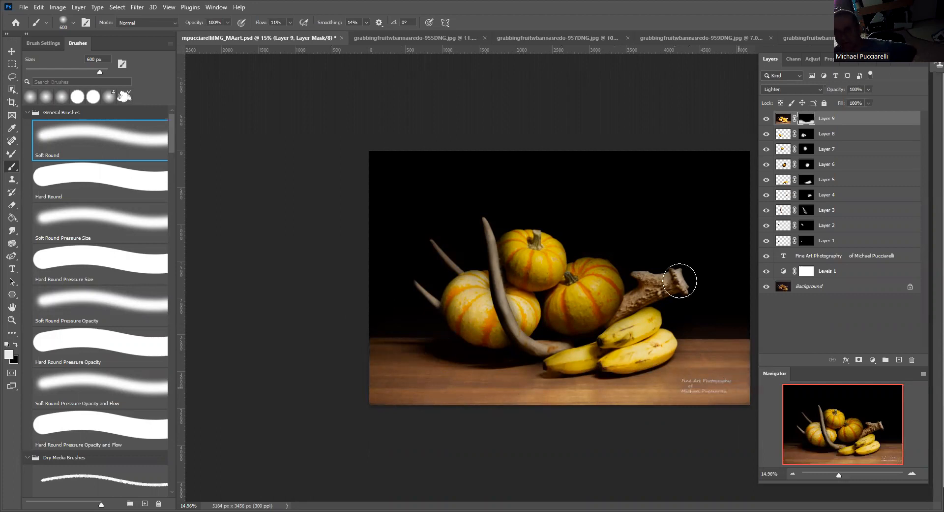
Step: Close the 955DNG, 957DNG, 959DNG and 974DNG source photos, keeping the master art document open
left_click(448, 43)
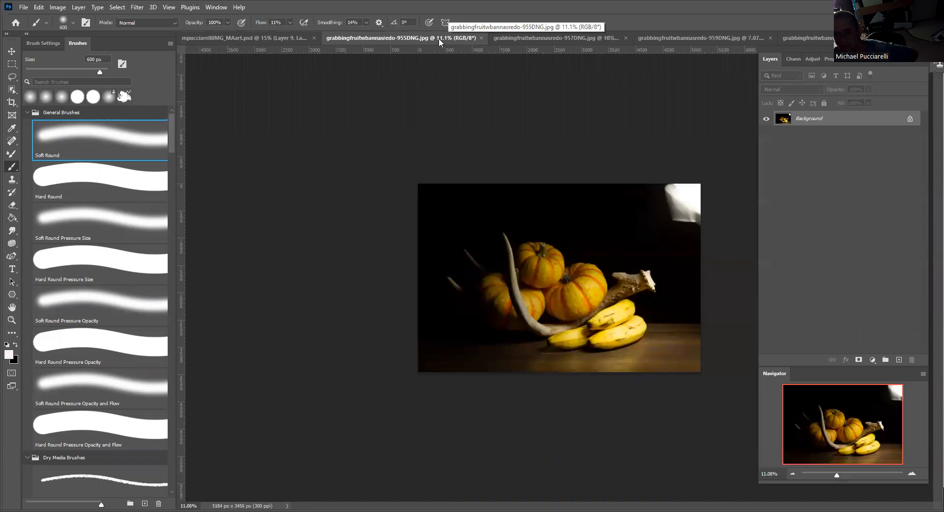
left_click(481, 38)
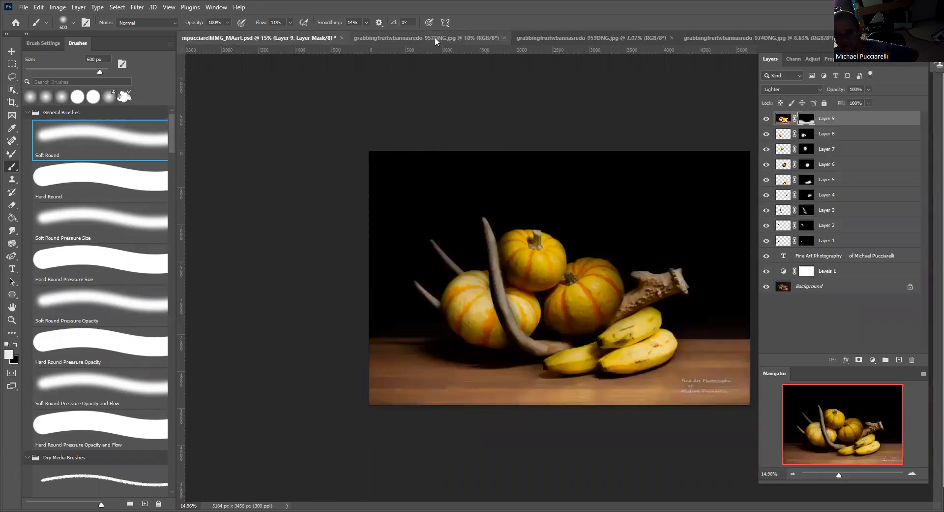
left_click(435, 37)
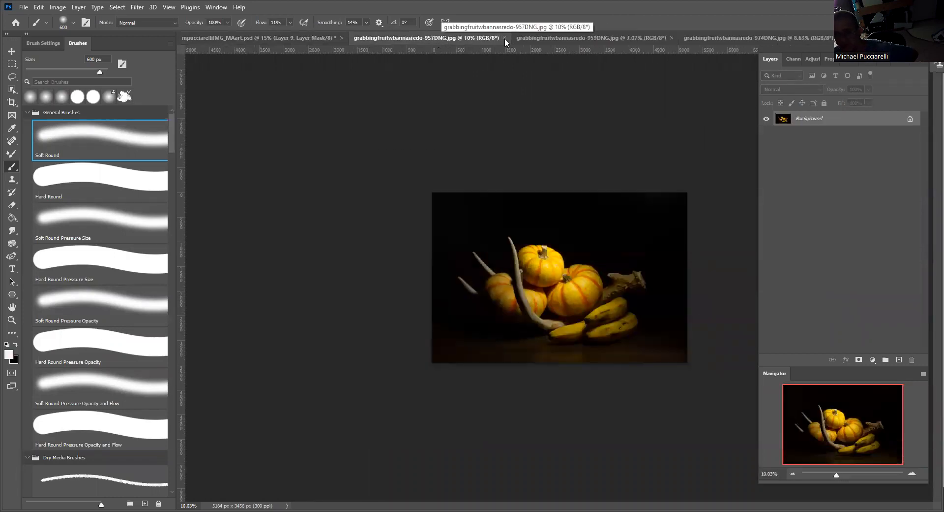
left_click(504, 38)
left_click(448, 40)
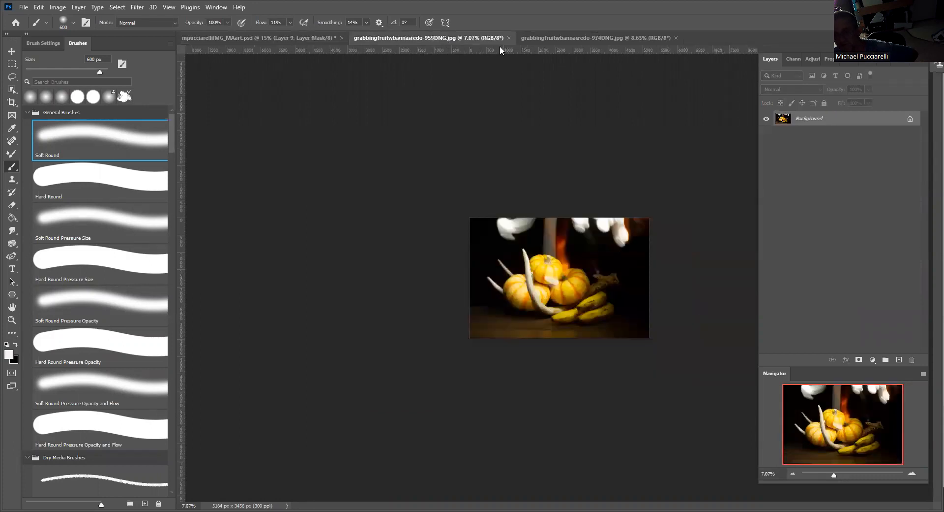
left_click(510, 38)
left_click(475, 40)
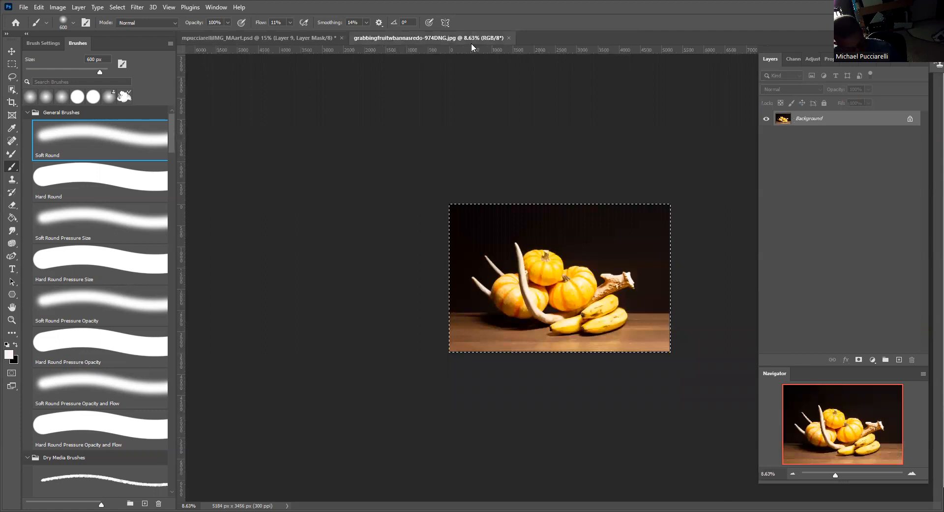
left_click(508, 38)
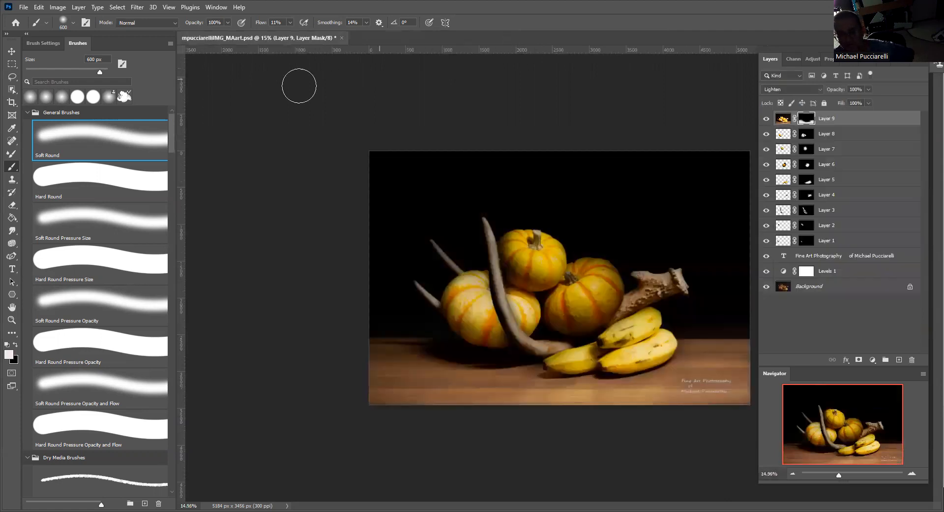
Step: Open the grabbingfruitwbannasredo-976DNG photo from the masterartfile folder and fit the whole picture in view
left_click(23, 7)
left_click(40, 28)
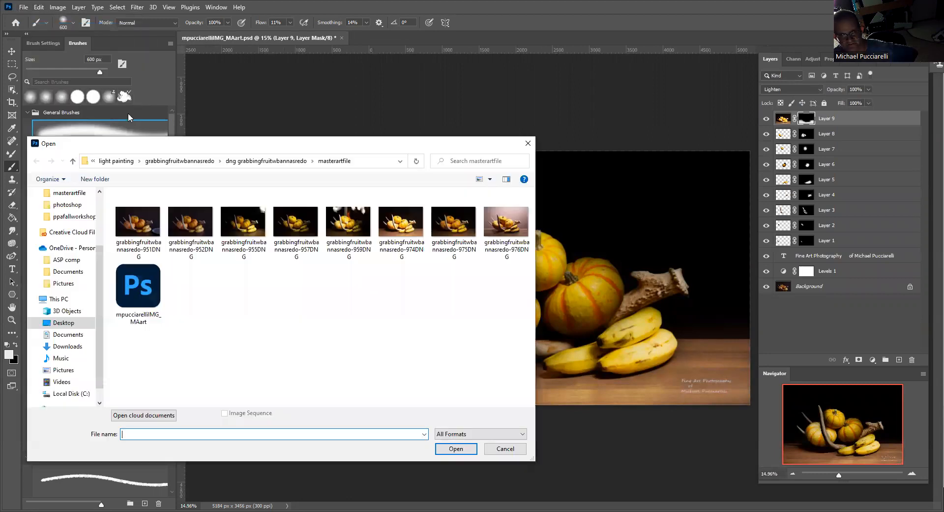
left_click(488, 219)
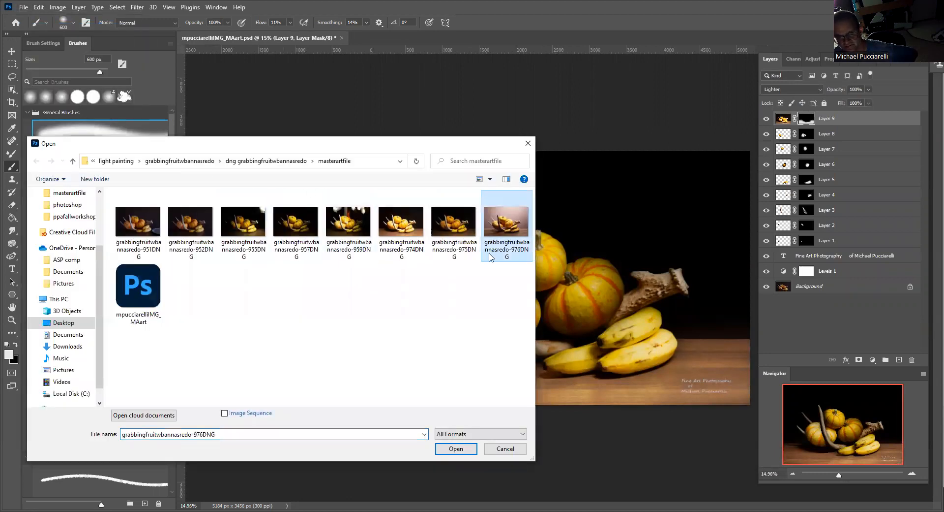
key("Return")
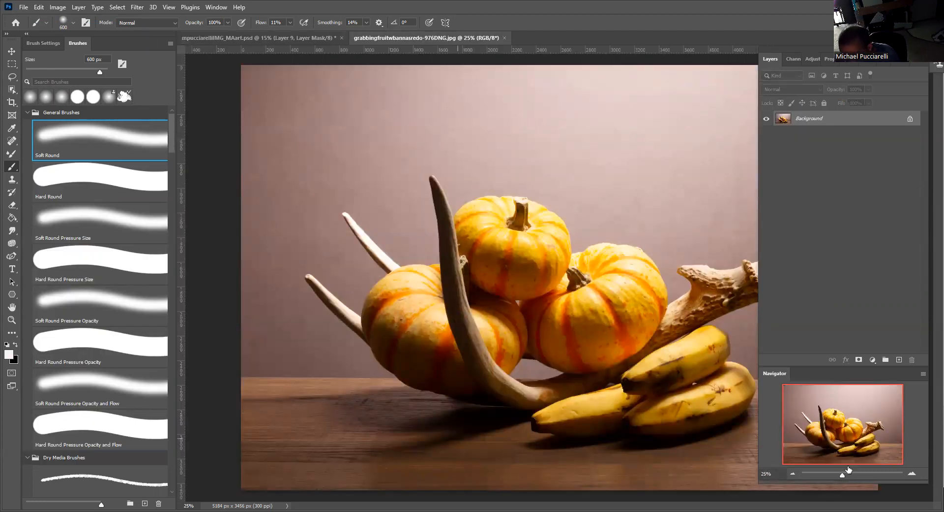
left_click_drag(842, 477, 840, 476)
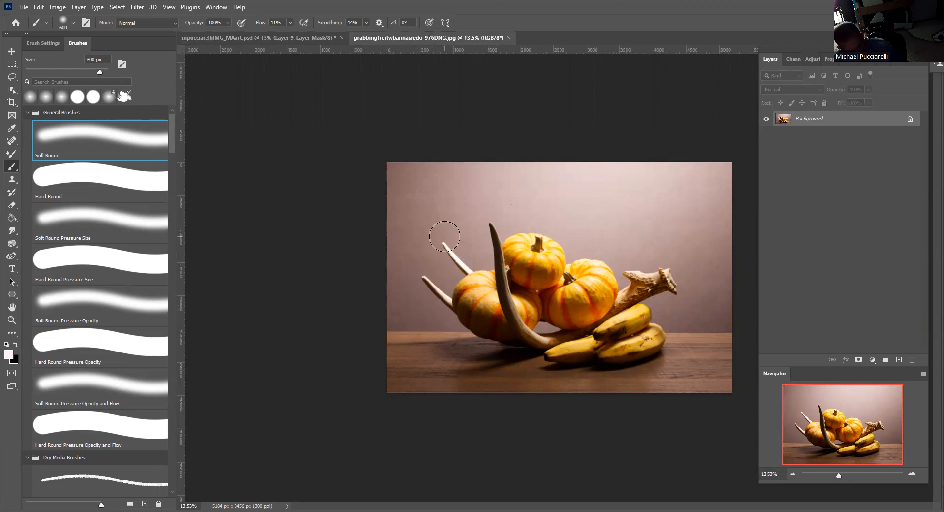
Step: Copy the entire 976DNG photo and paste it into the master art document with the MFPlightpaintpaste action
key("ctrl+a")
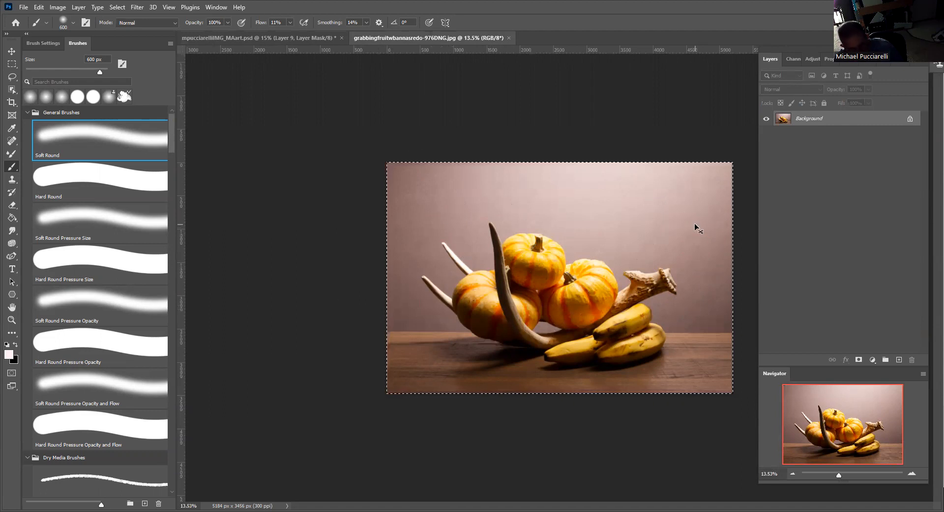
left_click(234, 38)
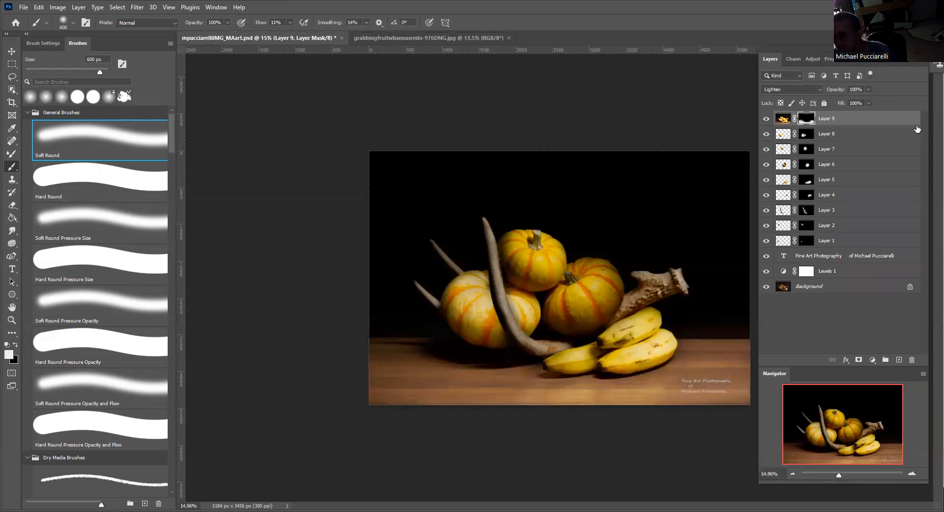
left_click(904, 58)
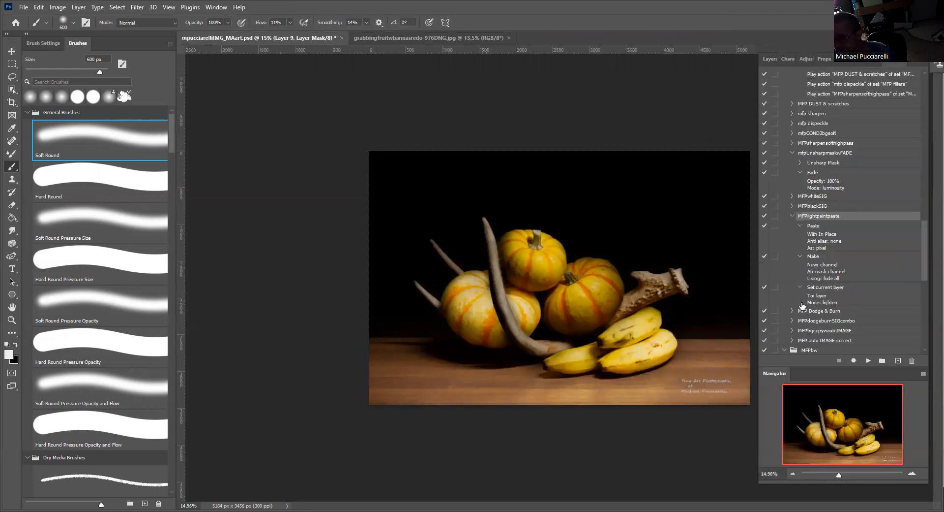
left_click(869, 360)
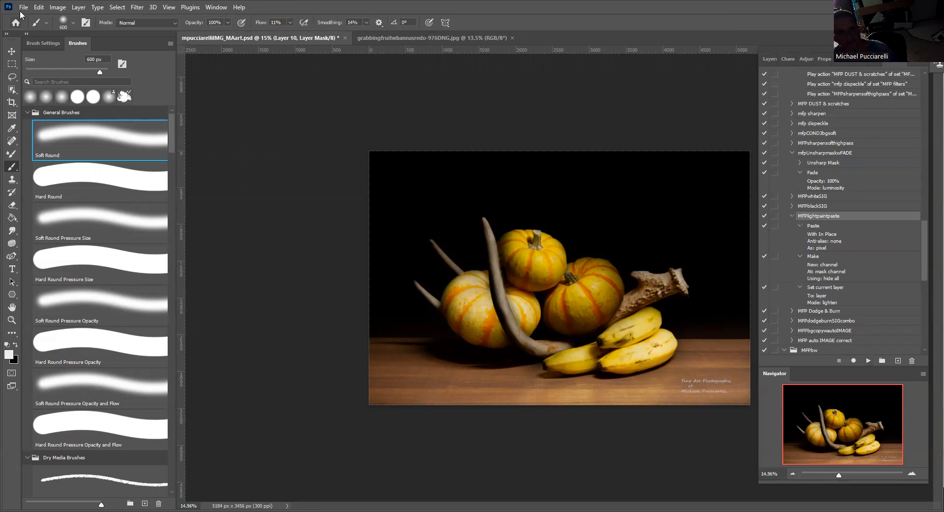
left_click(36, 8)
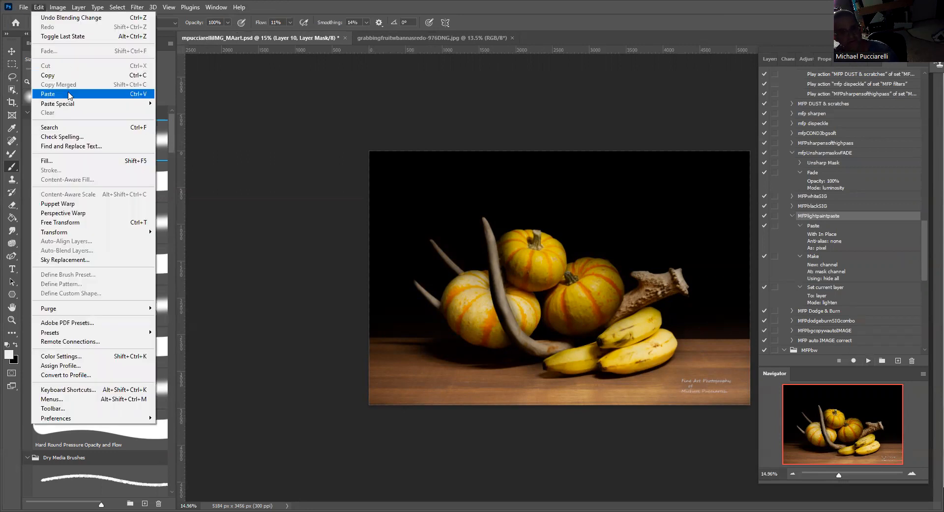
Step: Show the master art document's layers, clear the selection in the 976DNG source photo, and return to the master document
mouse_move(68, 107)
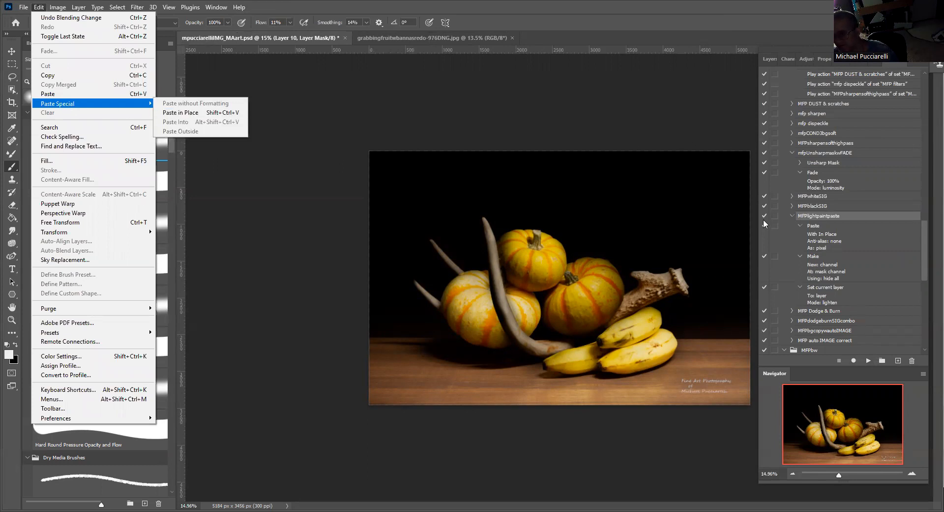
left_click(770, 59)
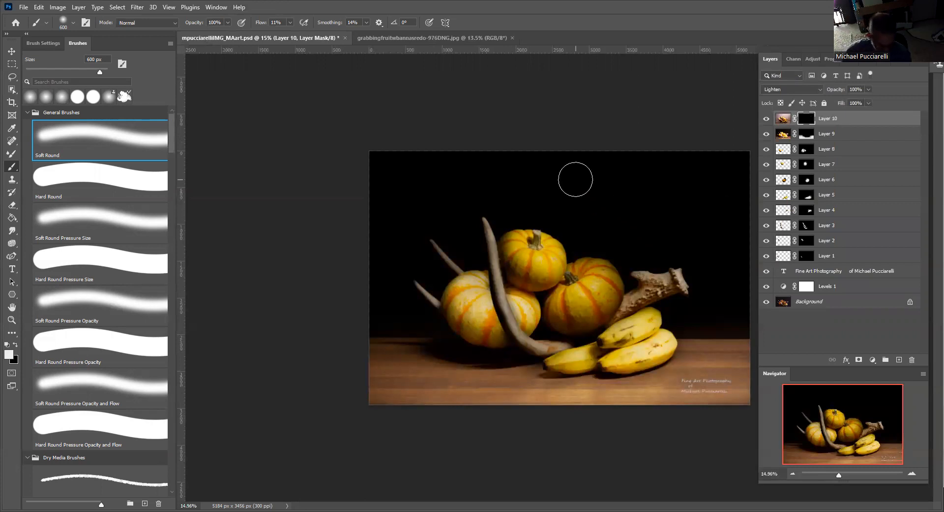
key("bracketright")
key("bracketright")
key("bracketright")
key("bracketright")
key("bracketright")
key("bracketright")
key("bracketright")
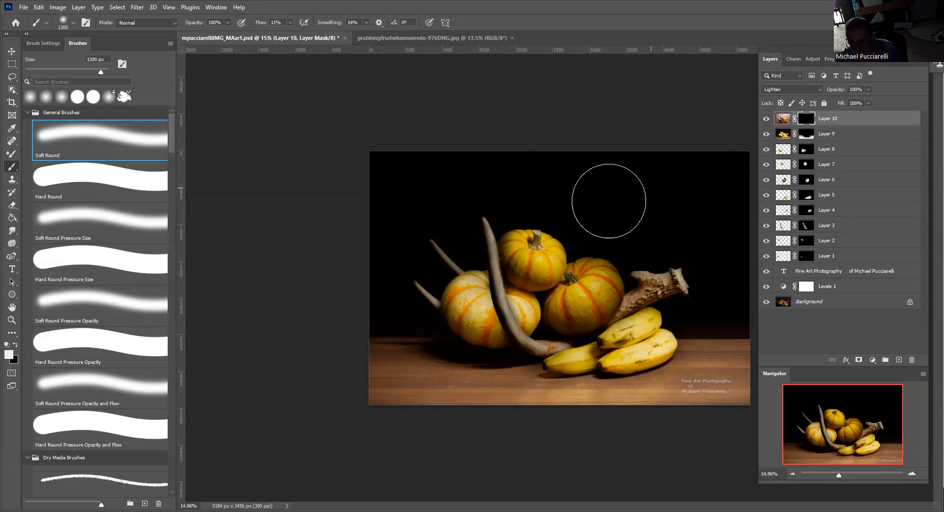
left_click(393, 38)
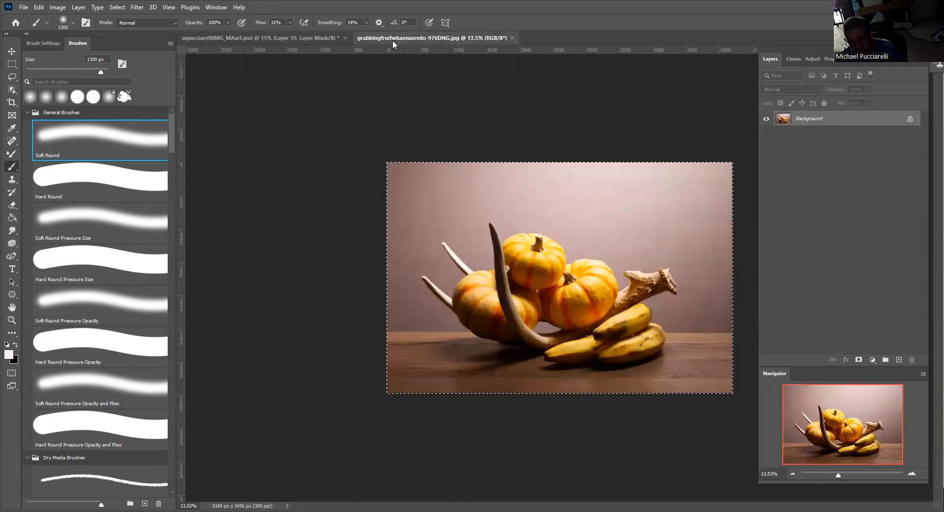
key("ctrl+d")
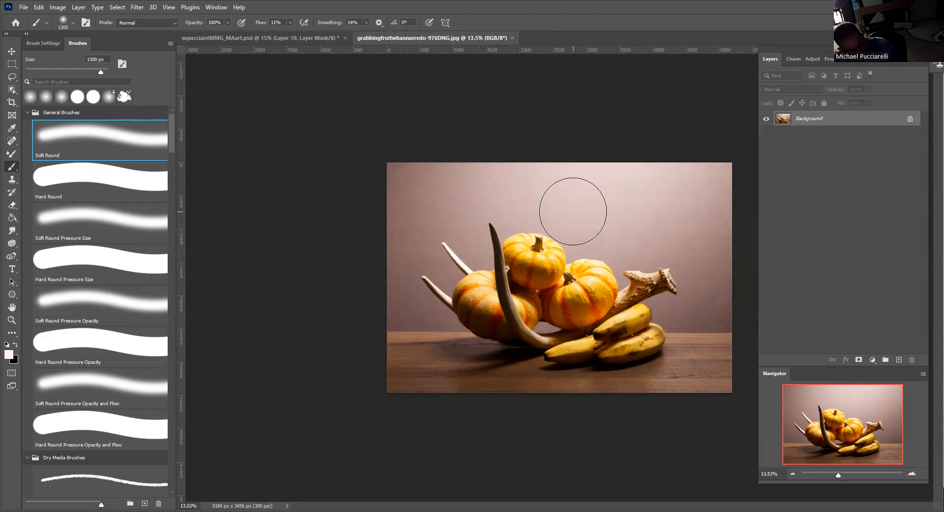
left_click(244, 39)
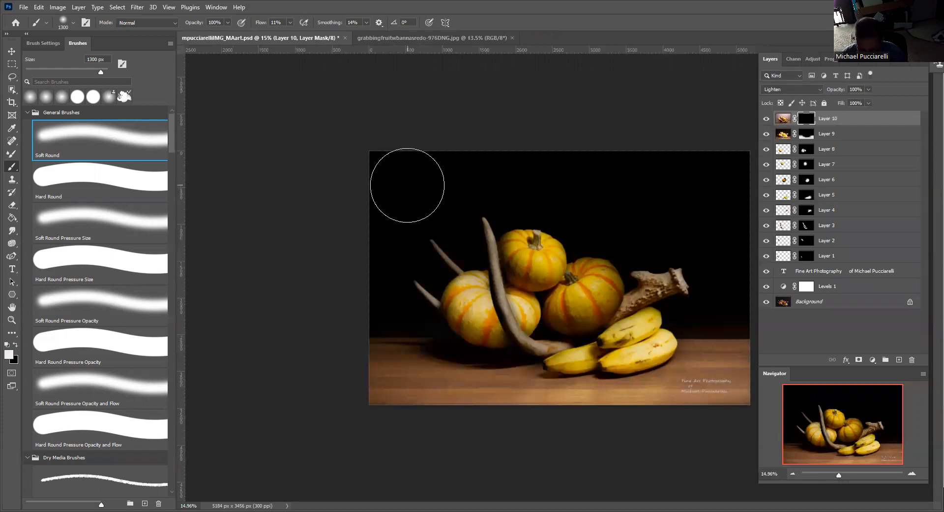
Step: Paint white on Layer 10's mask with a 2100 px soft round brush to softly reveal the backdrop behind the still life
key("bracketright")
key("bracketright")
key("bracketright")
key("bracketright")
key("bracketright")
key("bracketright")
key("bracketright")
key("bracketright")
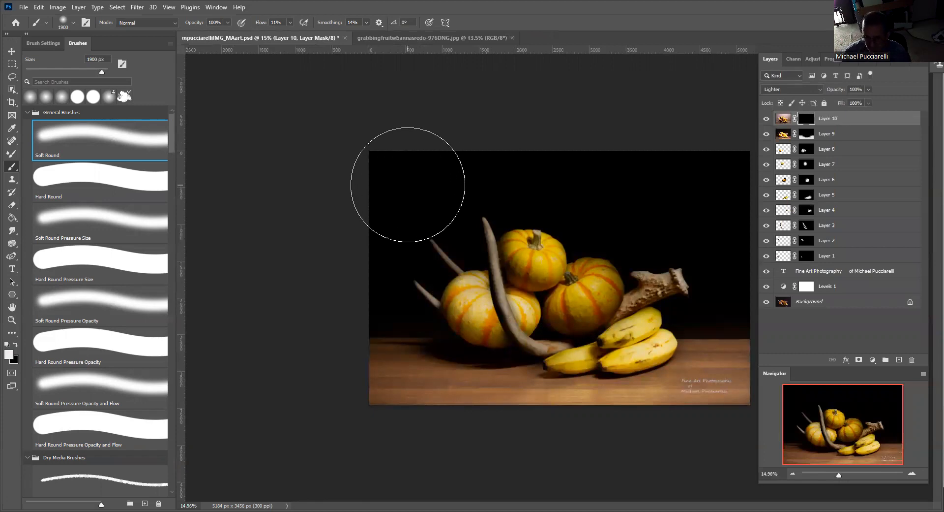
left_click(392, 39)
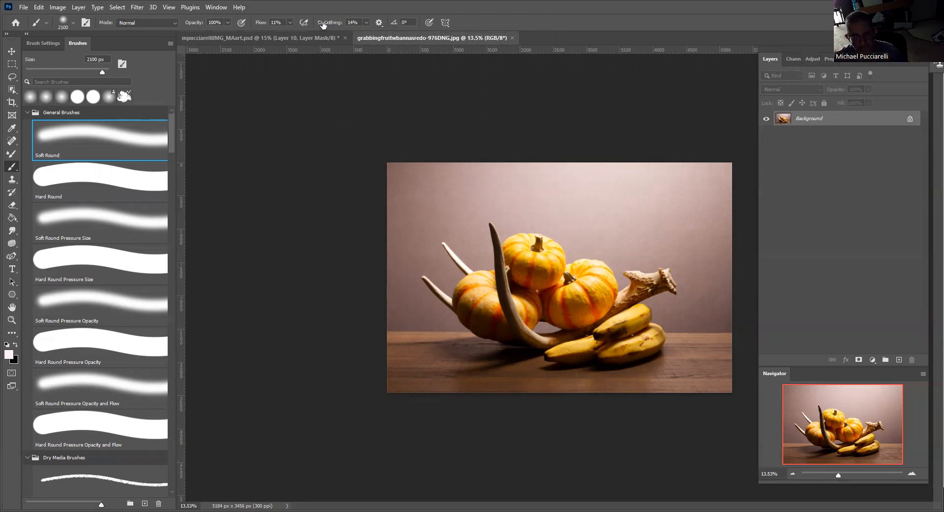
left_click(250, 36)
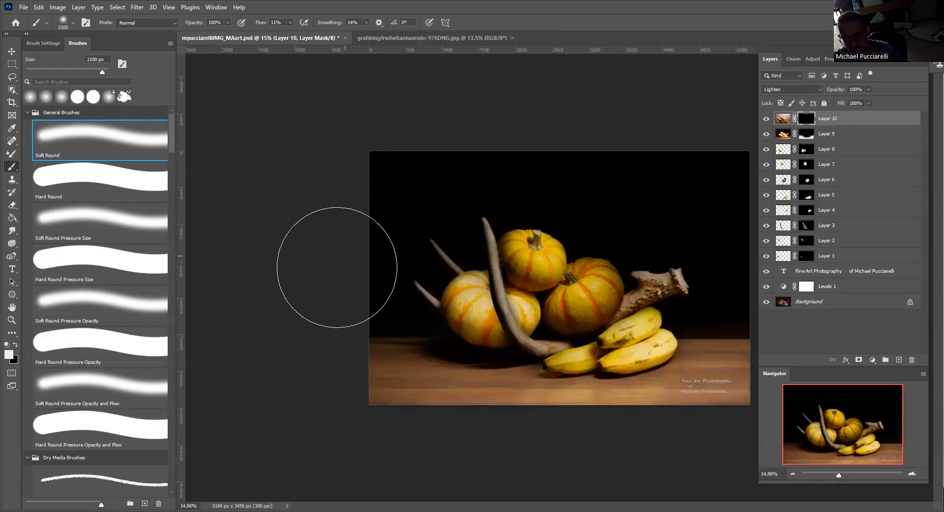
mouse_move(327, 236)
left_mouse_down()
mouse_move(607, 152)
mouse_move(336, 297)
left_mouse_up()
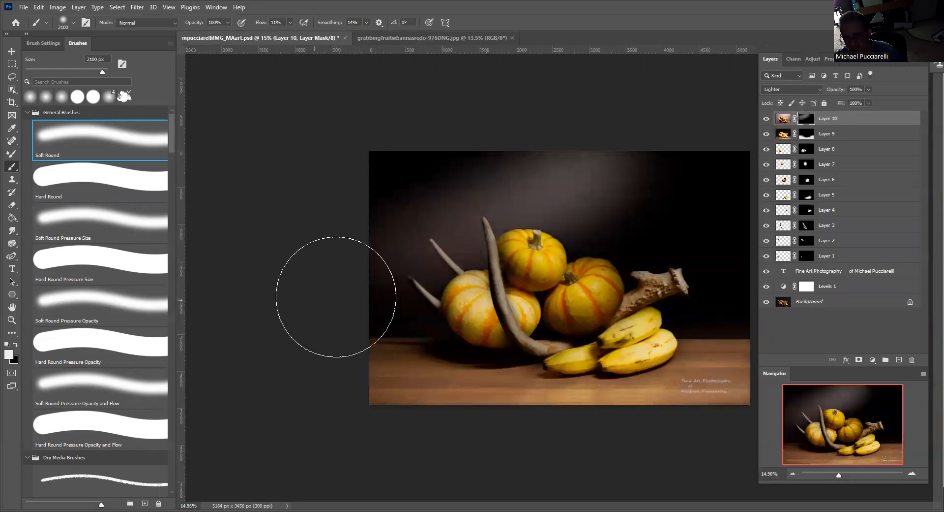
mouse_move(605, 242)
left_mouse_down()
mouse_move(781, 153)
mouse_move(593, 239)
left_mouse_up()
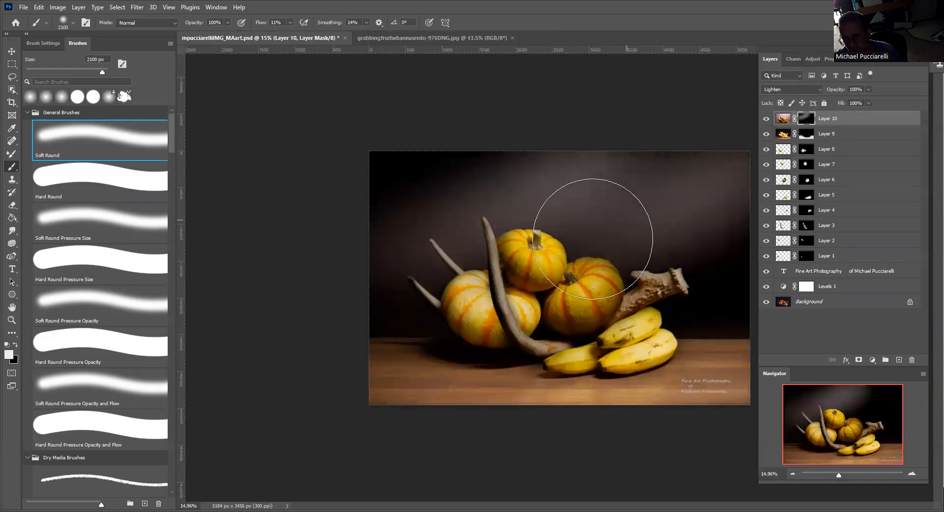
mouse_move(414, 244)
left_mouse_down()
mouse_move(636, 172)
mouse_move(610, 186)
mouse_move(545, 191)
mouse_move(350, 265)
mouse_move(385, 245)
mouse_move(515, 234)
mouse_move(636, 247)
mouse_move(722, 203)
mouse_move(755, 212)
mouse_move(692, 288)
mouse_move(782, 222)
left_mouse_up()
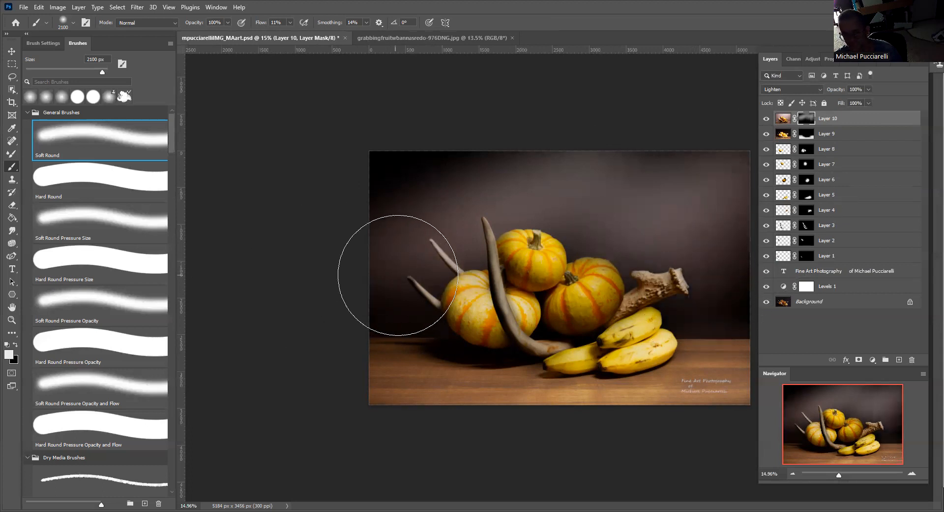
left_click(144, 340)
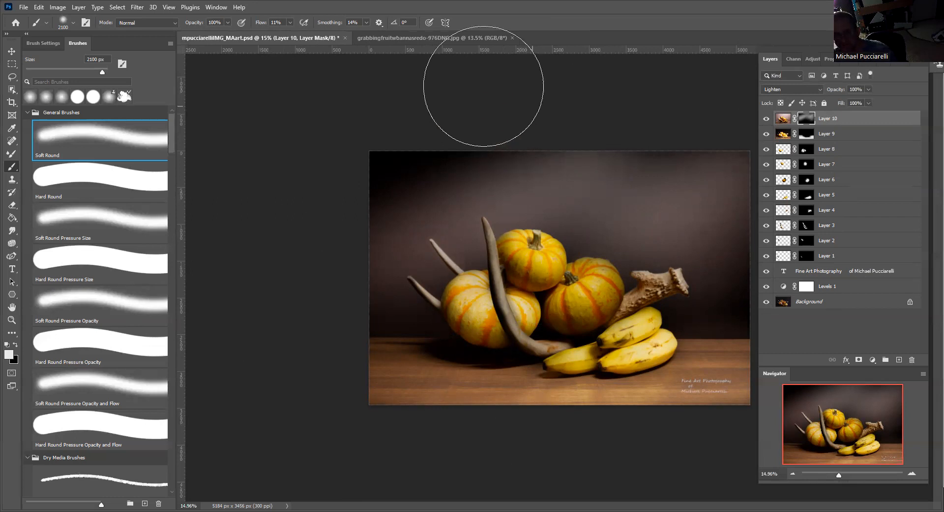
Step: Compare against the 976DNG source photo and paint black on Layer 10's mask to darken the backdrop's upper-left corner
left_click(415, 39)
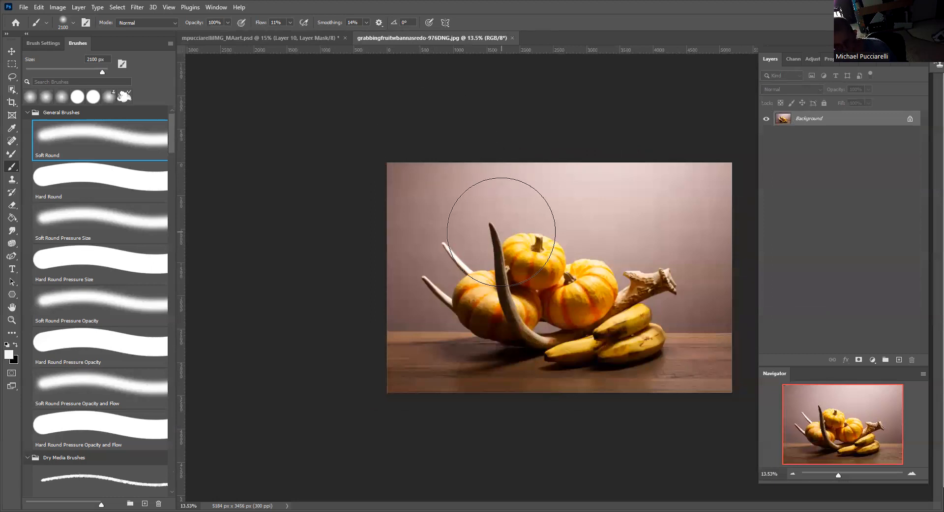
left_click(266, 37)
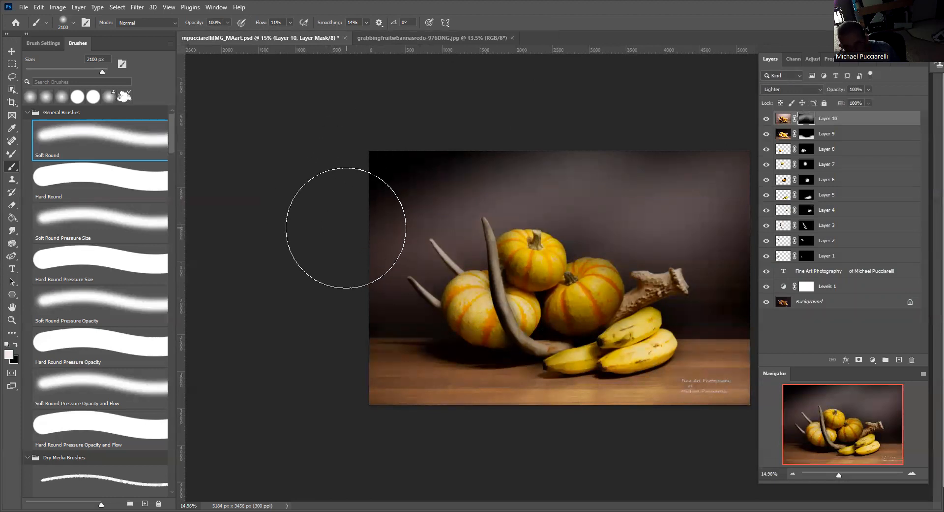
key("x")
mouse_move(343, 207)
left_mouse_down()
mouse_move(444, 149)
mouse_move(434, 145)
left_mouse_up()
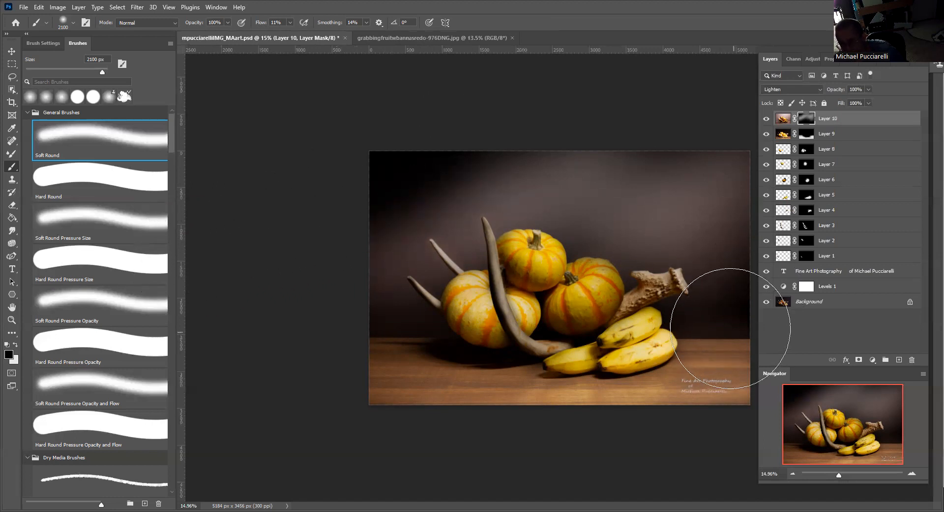
Step: Undo the last stroke on Layer 10's mask and set the brush to 1100 px with white as the foreground colour
key("bracketleft")
key("bracketleft")
key("bracketleft")
key("bracketleft")
key("bracketleft")
key("bracketleft")
key("bracketleft")
key("bracketleft")
key("bracketleft")
key("bracketleft")
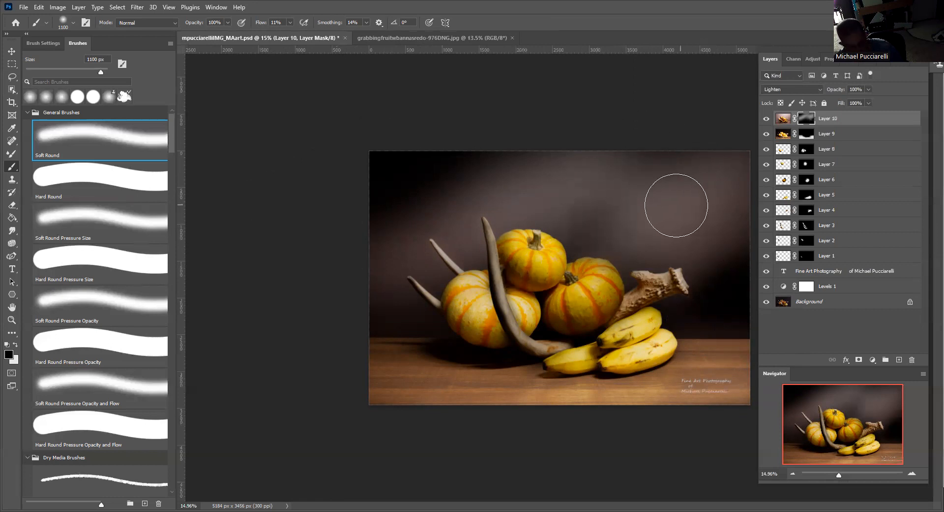
key("ctrl+z")
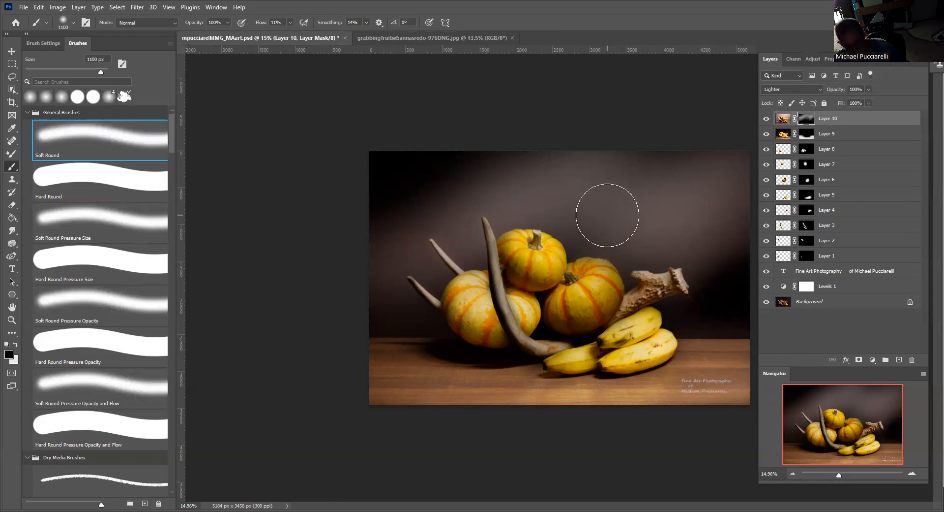
key("x")
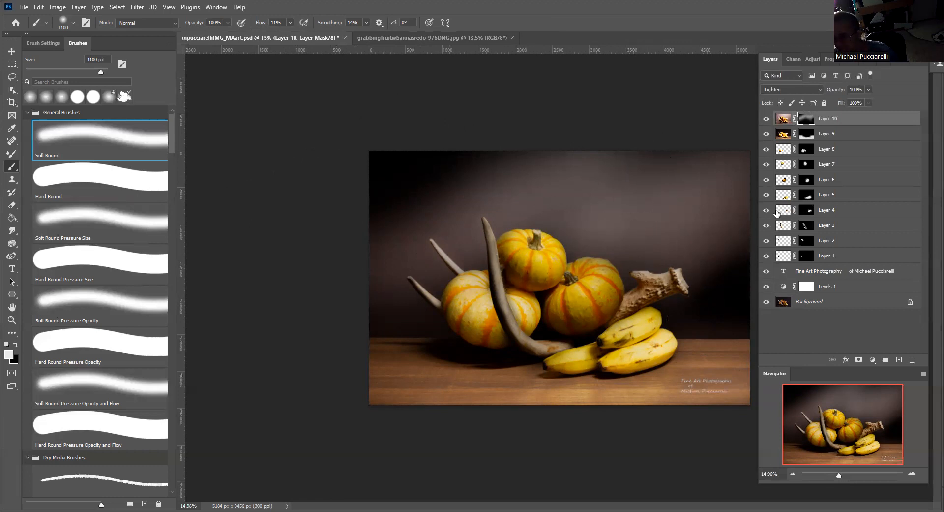
Step: Hide and show the pasted layers one by one, from Layer 10 down to Layer 1, to examine what each contributes
left_click(767, 119)
left_click(767, 120)
left_click(767, 136)
left_click(767, 135)
left_click(766, 149)
left_click(766, 149)
left_click(766, 165)
left_click(766, 164)
left_click(766, 180)
left_click(767, 180)
left_click(766, 195)
left_click(767, 195)
left_click(766, 210)
left_click(766, 210)
left_click(767, 240)
left_click(766, 241)
left_click(766, 255)
left_click(766, 255)
Step: Save the master art document and save a new PSD version with IPC appended to the file name, keeping Maximize Compatibility on
key("ctrl+s")
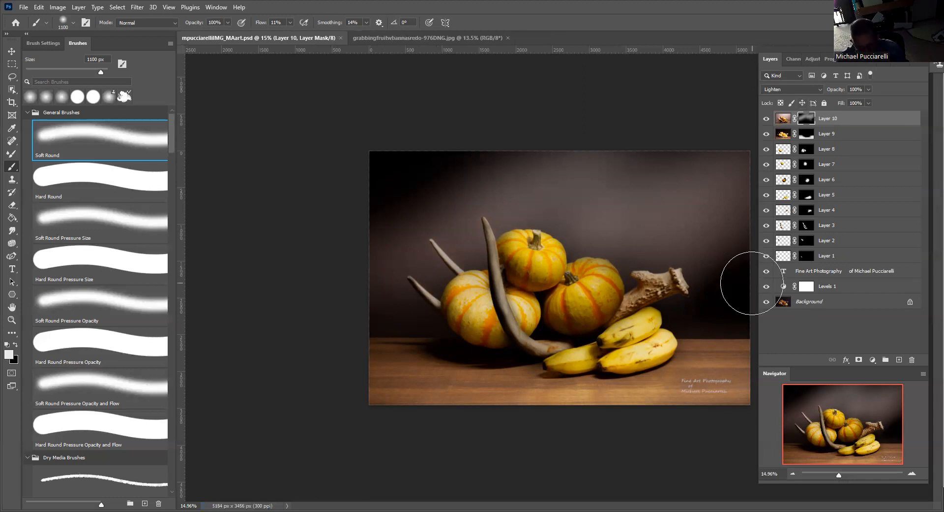
left_click(23, 7)
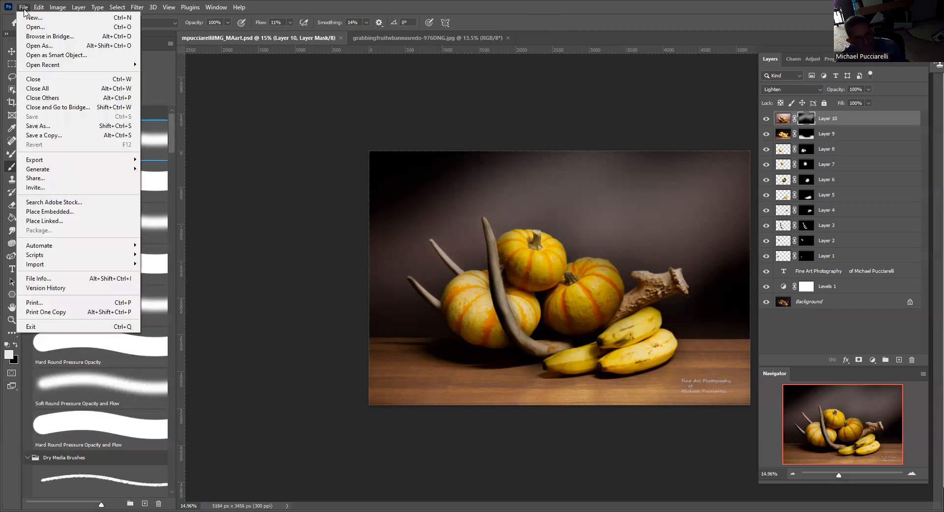
left_click(58, 126)
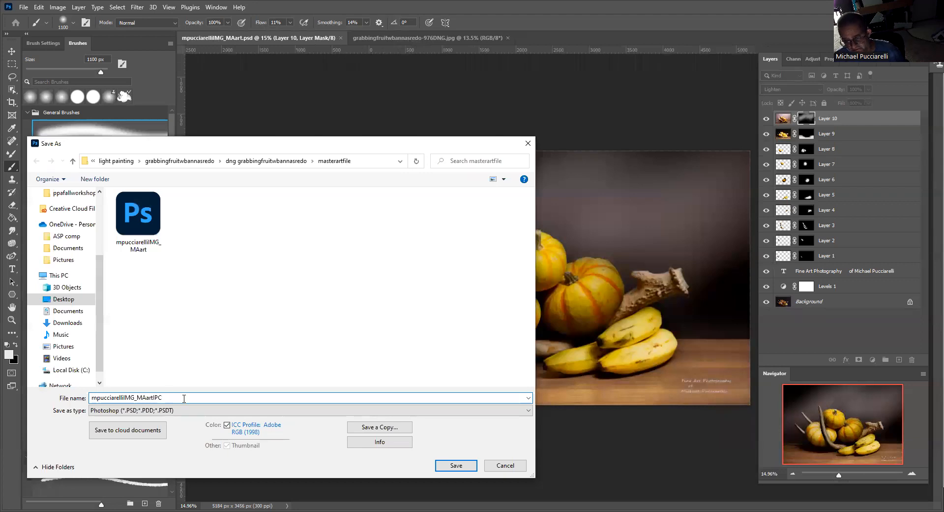
key("Return")
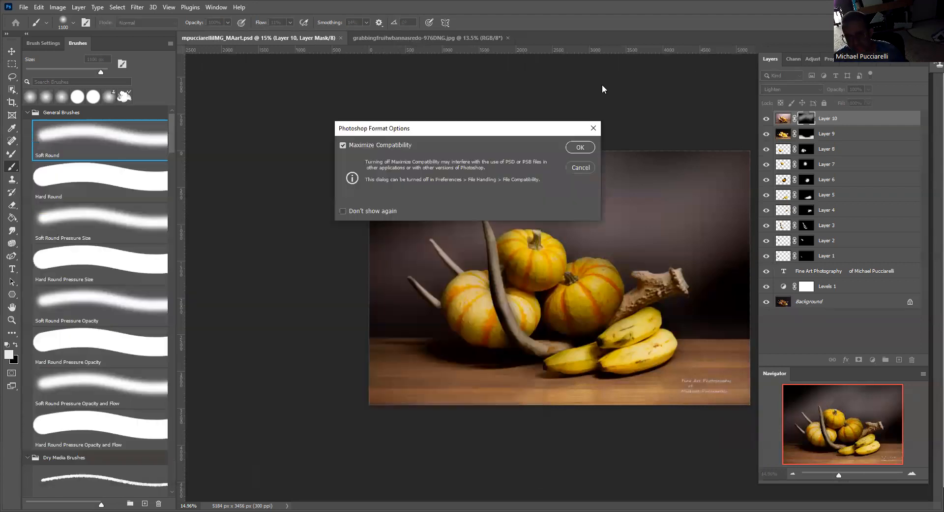
left_click(580, 148)
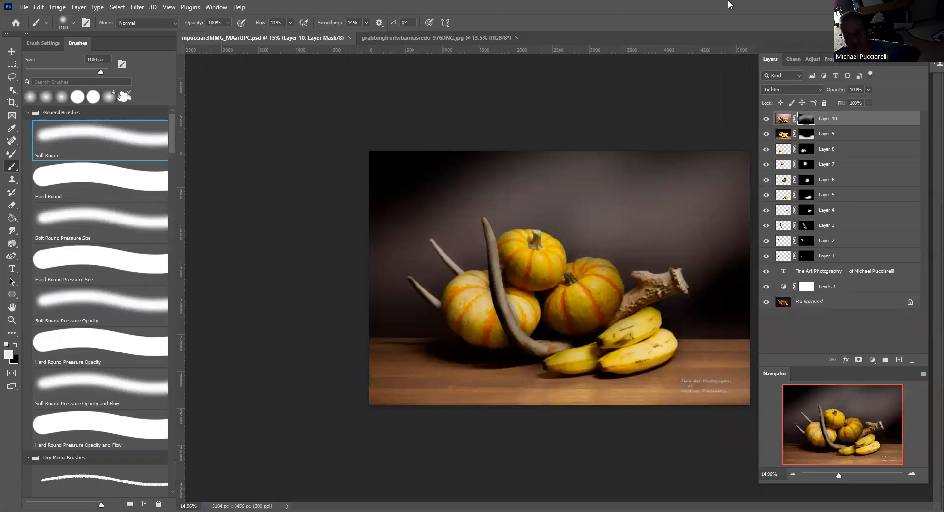
Step: Close the 976DNG source photo and shift the floating layers and navigator panel group slightly toward the canvas
left_click(422, 39)
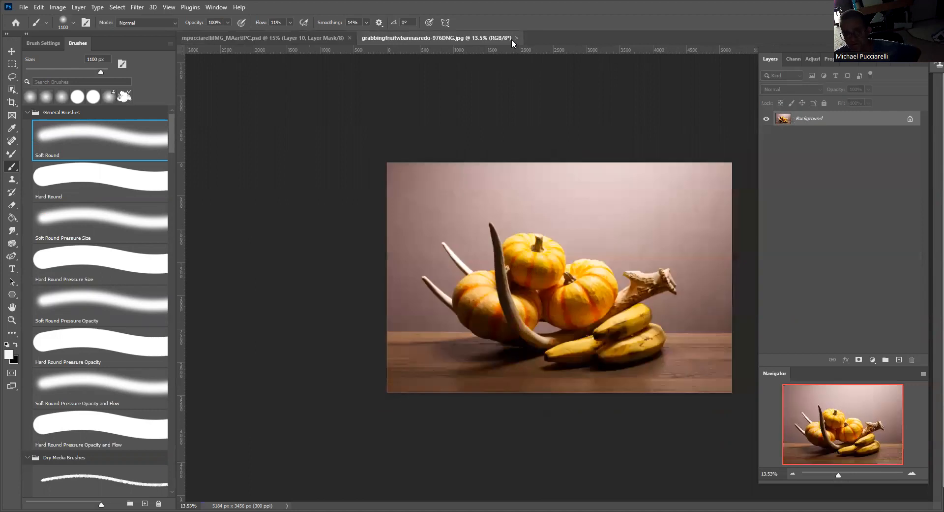
left_click(516, 38)
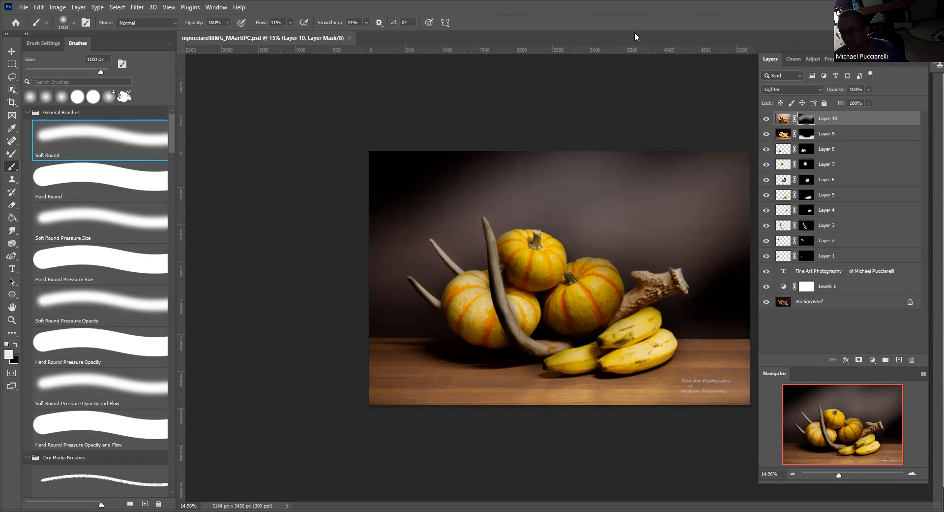
left_click_drag(806, 50, 786, 49)
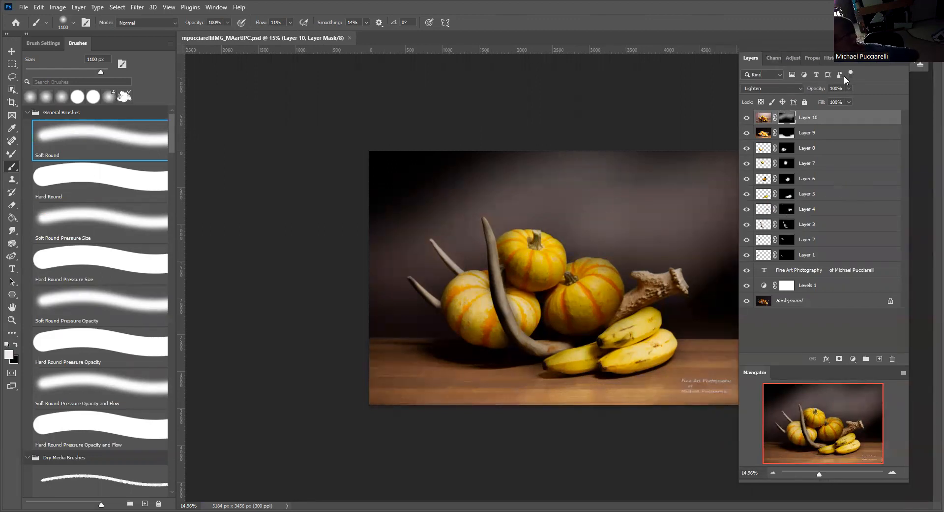
Step: Run the mfpIPCcondFRAdev action from the MFP filters set on the IPC artwork and bring up its layer list
left_click(882, 61)
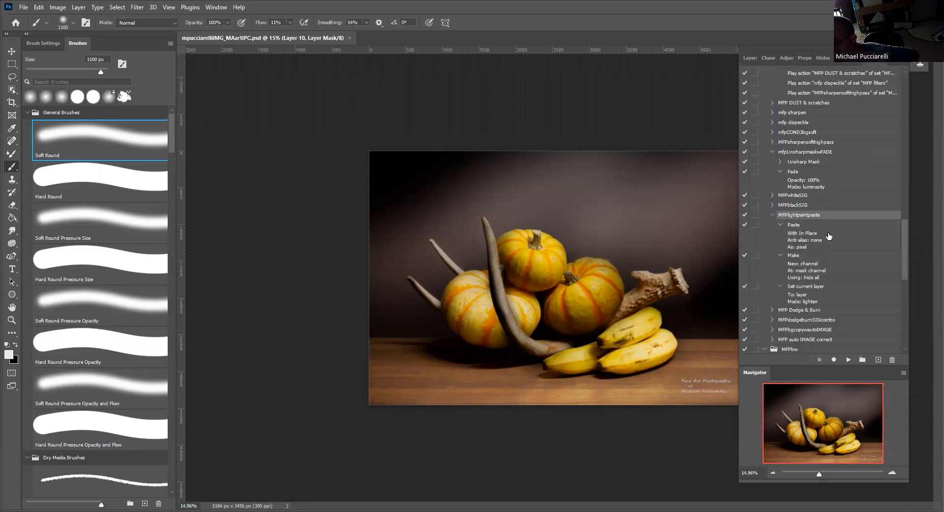
scroll(812, 264, "up", 5)
scroll(812, 264, "down", 2)
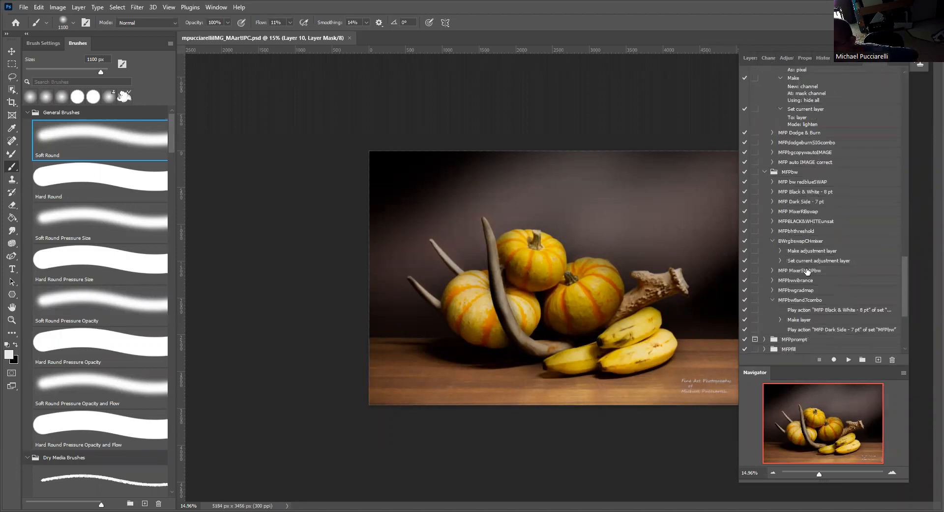
scroll(816, 273, "up", 2)
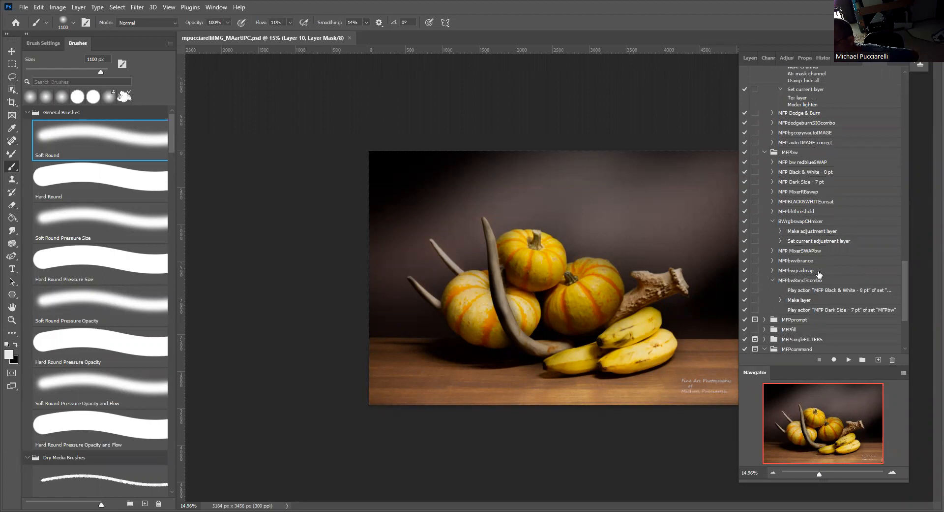
scroll(818, 274, "up", 10)
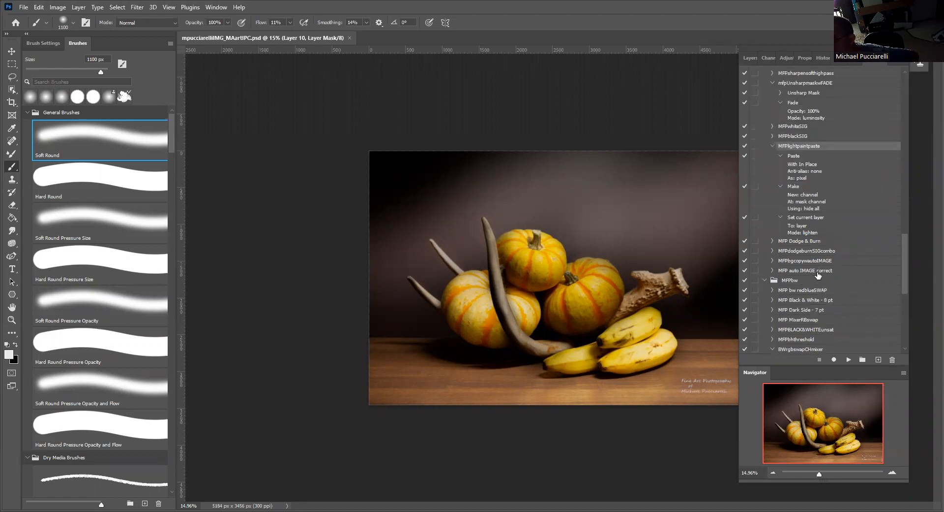
scroll(818, 275, "up", 10)
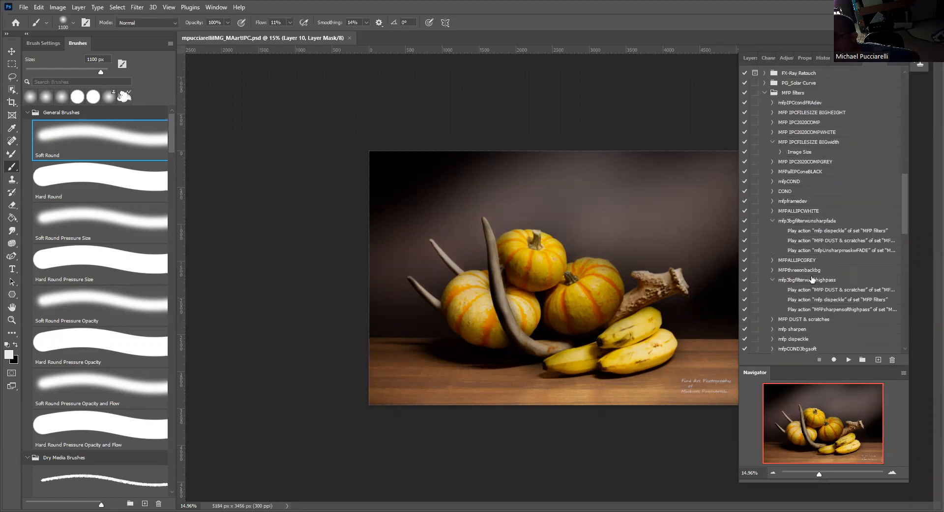
left_click(811, 142)
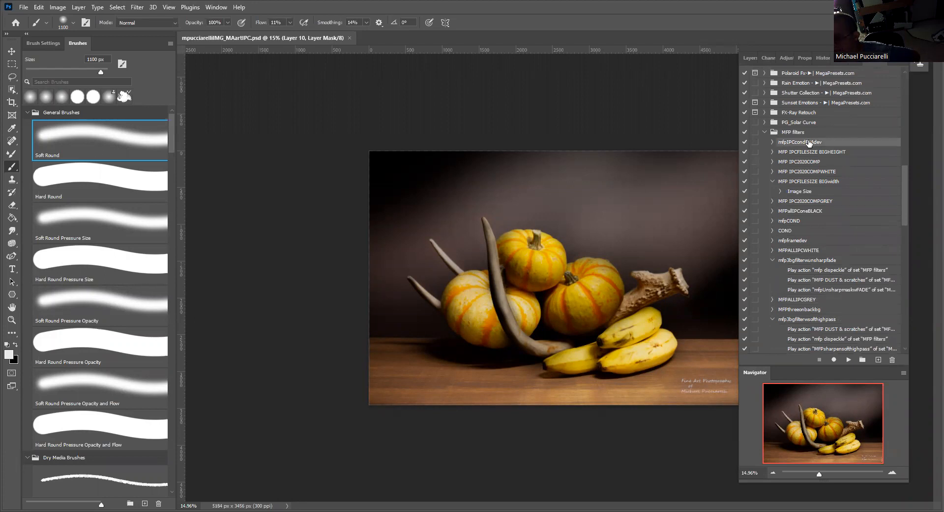
left_click(849, 360)
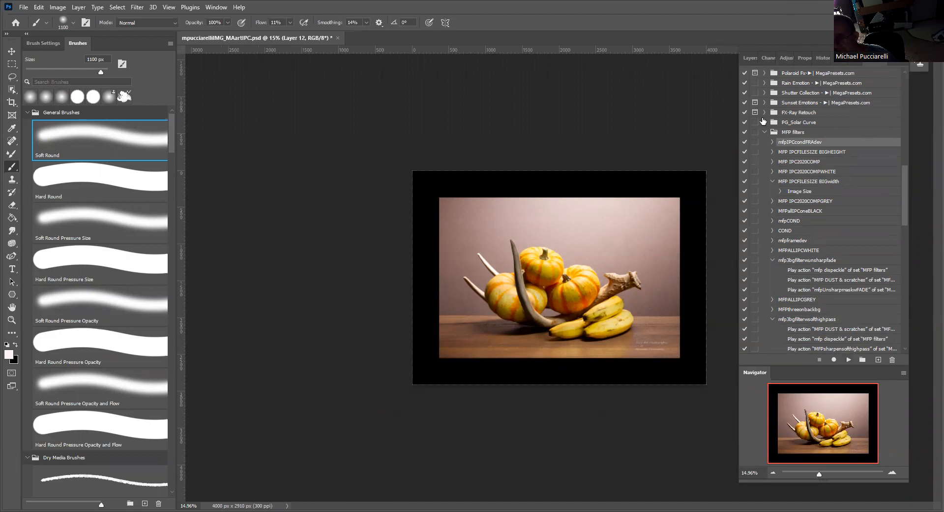
left_click(750, 57)
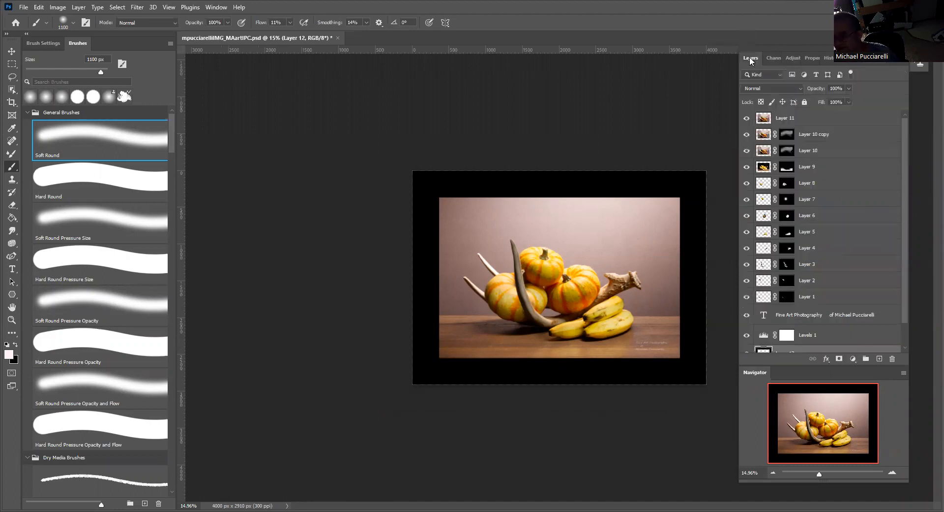
Step: Try to lower the opacity of Layer 10 copy
left_click(787, 134)
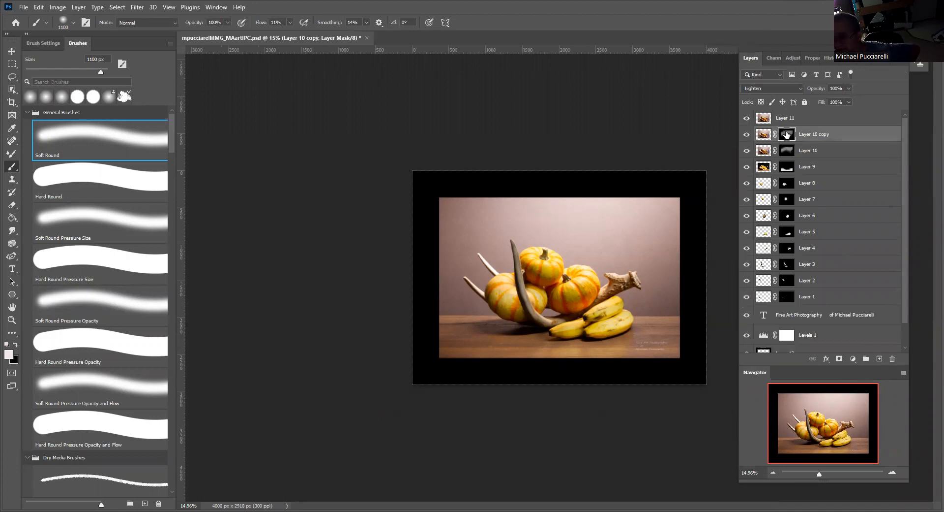
left_click(847, 88)
left_click_drag(847, 101, 834, 101)
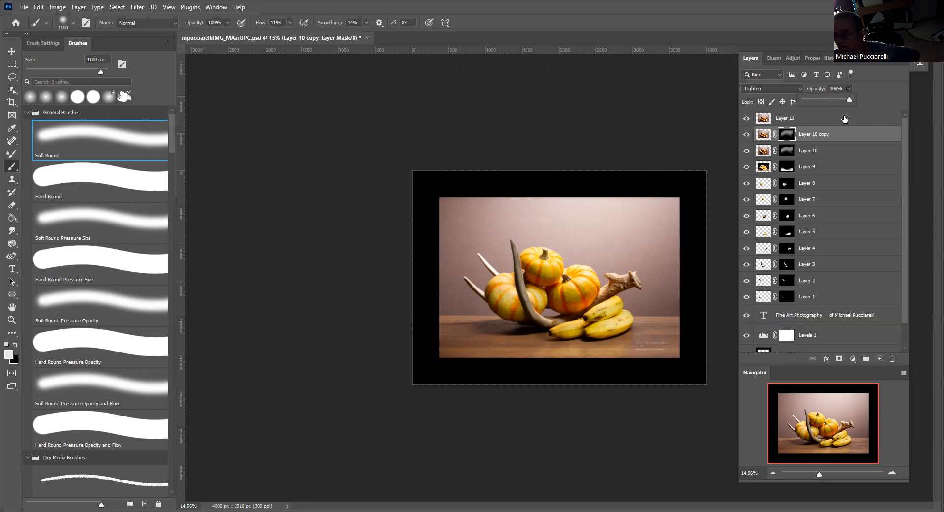
Step: Compare the artwork with Layer 11 hidden and shown, and delete Layer 11
left_click(748, 119)
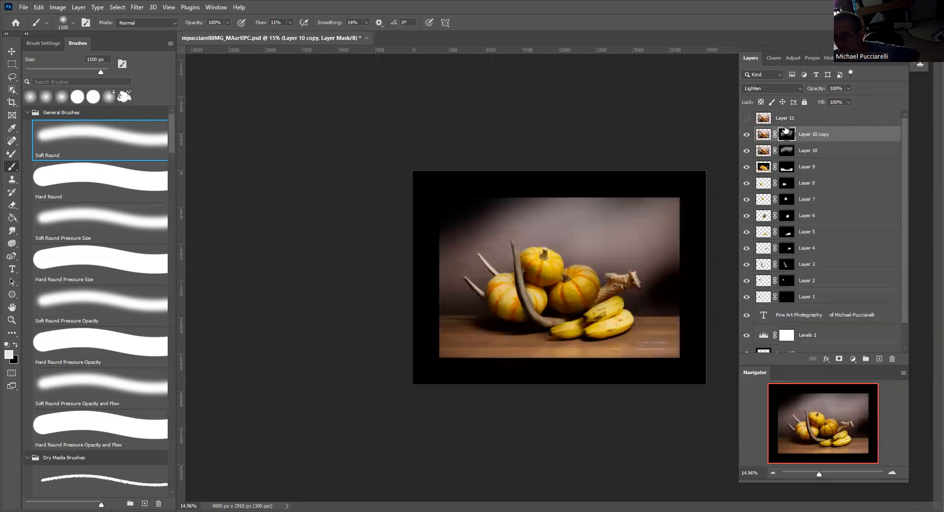
scroll(832, 207, "down", 2)
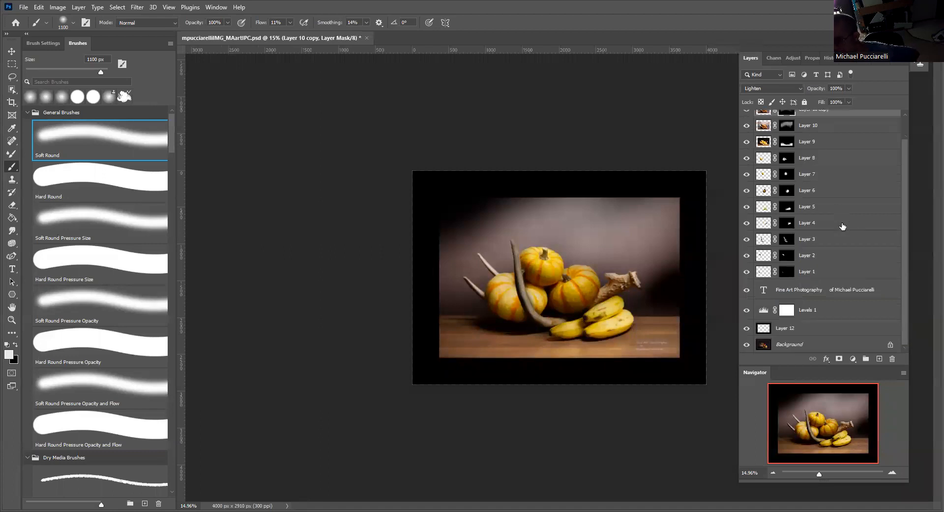
scroll(843, 225, "up", 2)
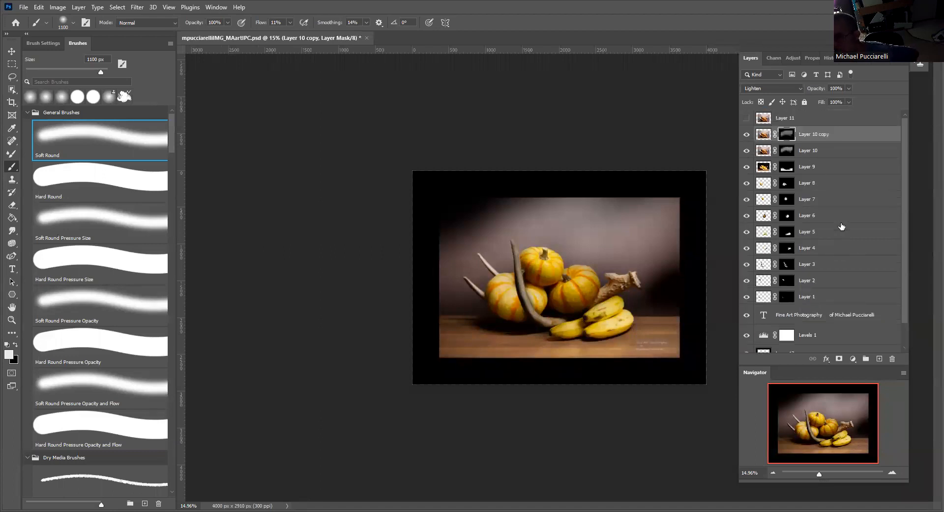
left_click(748, 119)
left_click(748, 119)
left_click(812, 116)
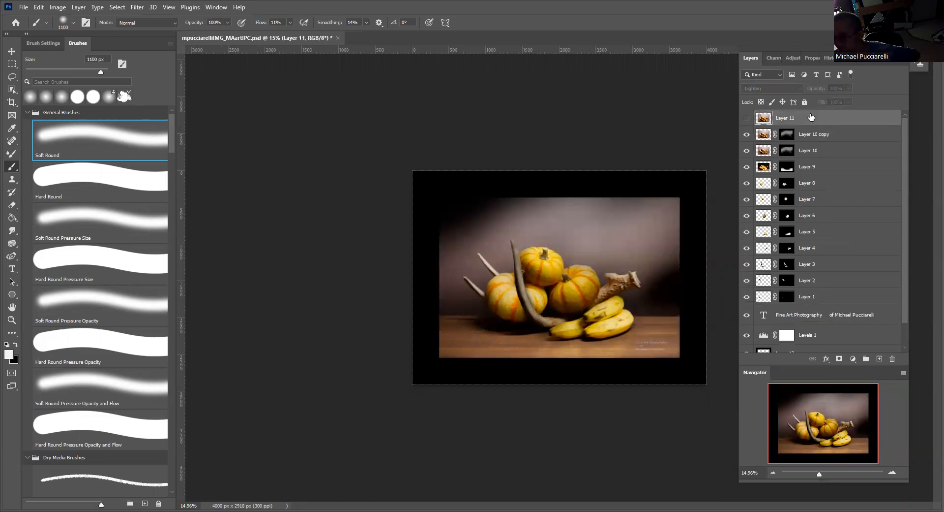
left_click_drag(894, 358, 895, 358)
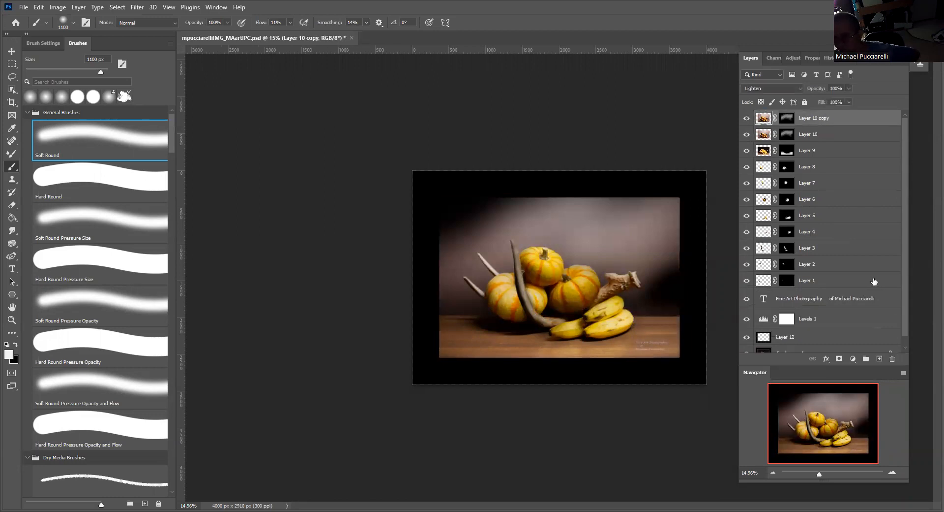
Step: Lower the opacity of Layer 10 copy to 0%
left_click(787, 118)
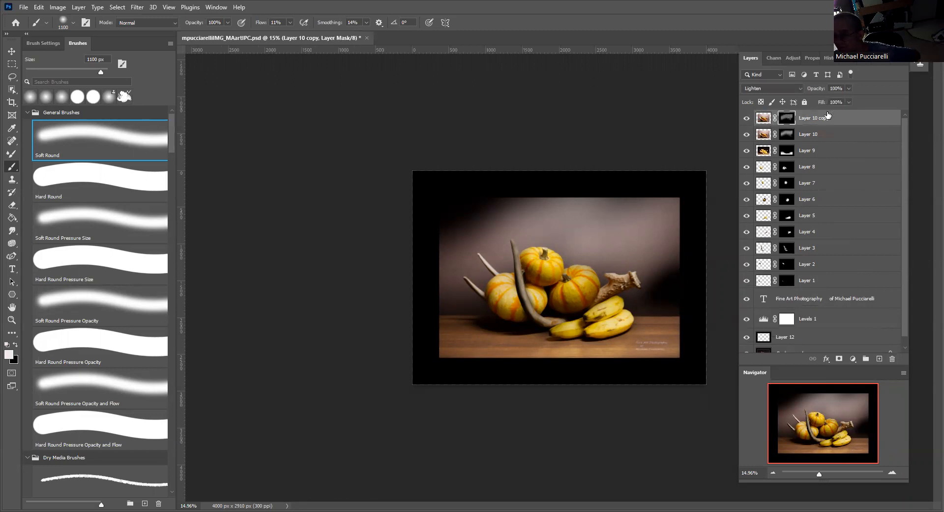
mouse_move(848, 89)
left_mouse_down()
mouse_move(850, 101)
mouse_move(806, 118)
left_mouse_up()
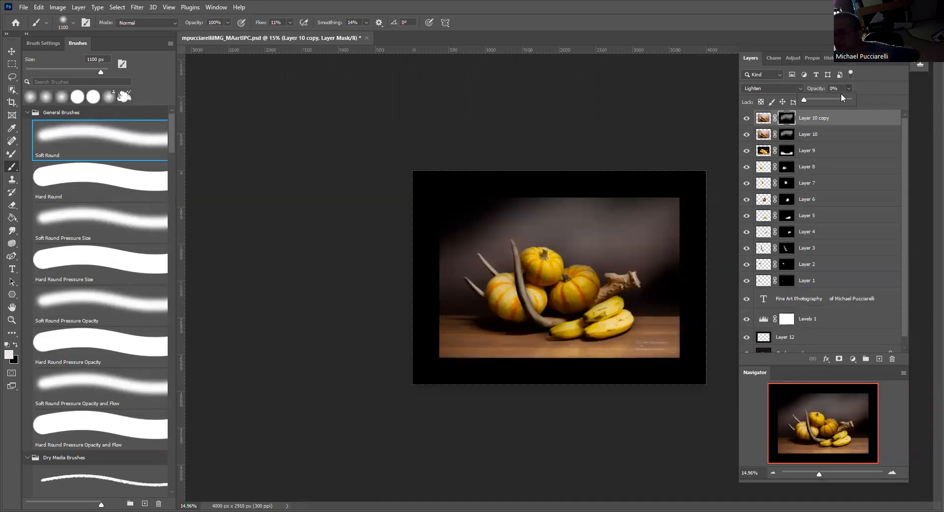
left_click(764, 118)
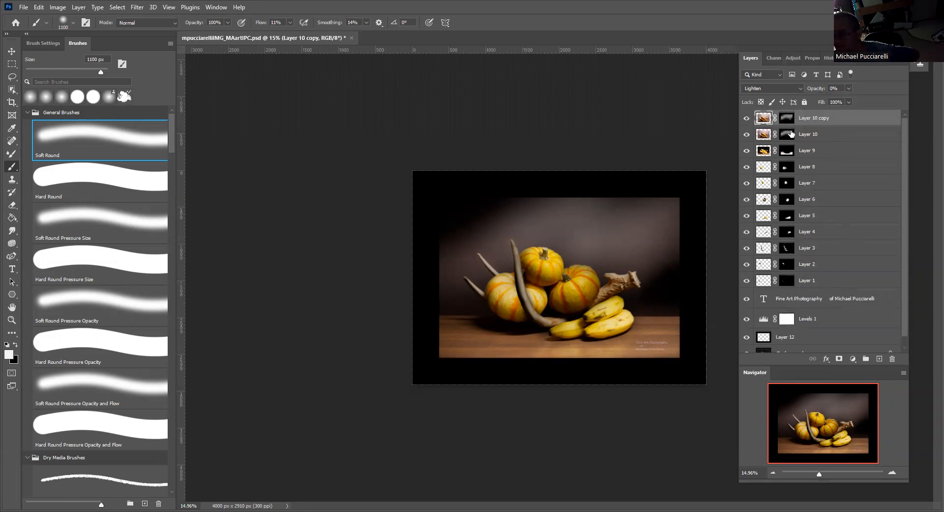
Step: Check Layer 9's contribution by hiding and showing it, and reduce that layer's opacity to 60%
left_click(787, 150)
left_click(747, 151)
left_click(747, 150)
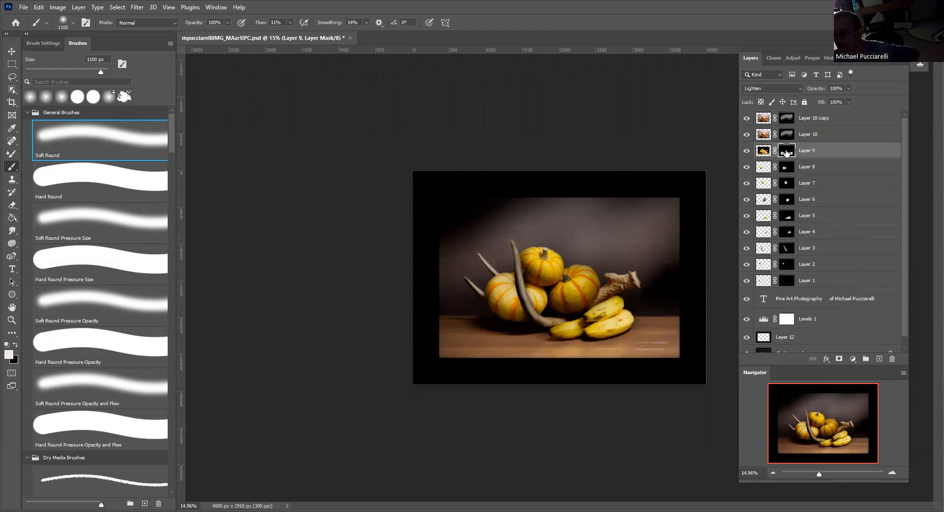
left_click(769, 153)
left_click(787, 152)
left_click(770, 153)
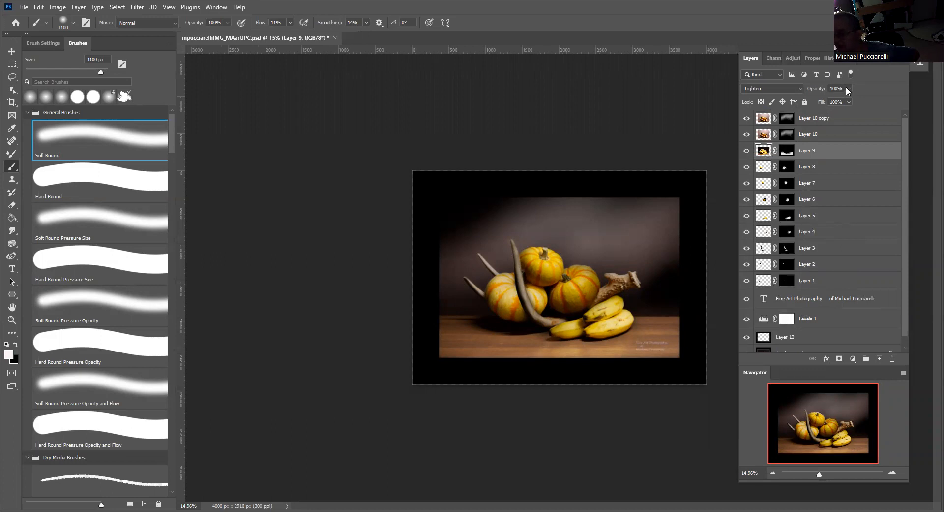
left_click(848, 90)
left_click_drag(851, 101, 837, 103)
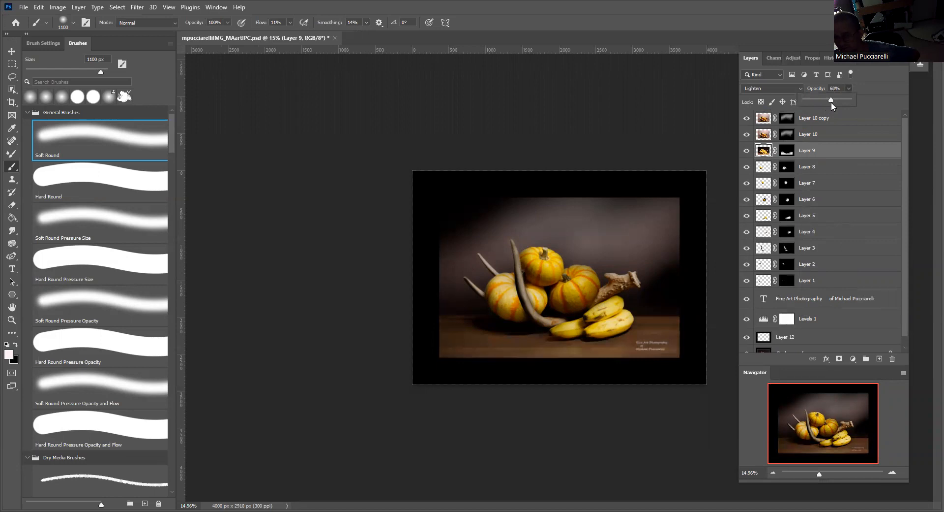
Step: Hide and show Layer 10 to compare its effect, and leave Layer 10 copy hidden
left_click(768, 136)
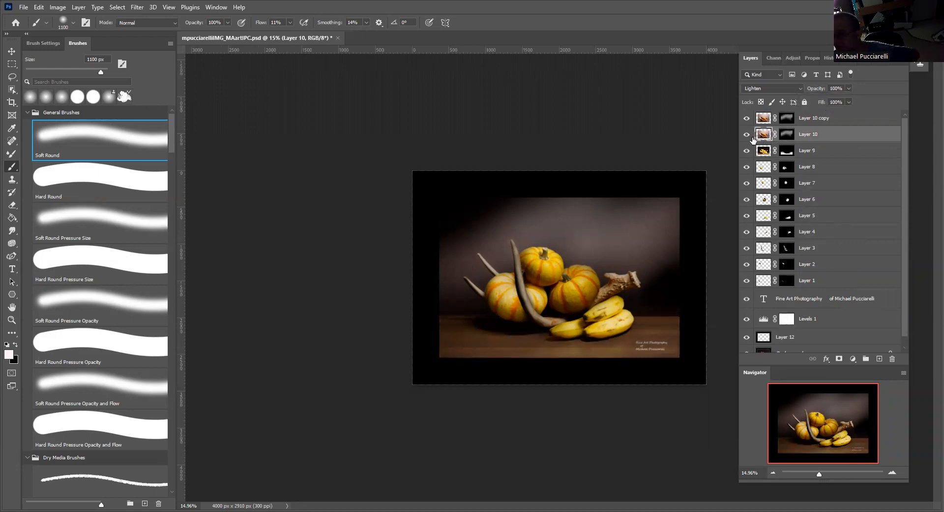
left_click(748, 134)
left_click(747, 134)
left_click(762, 119)
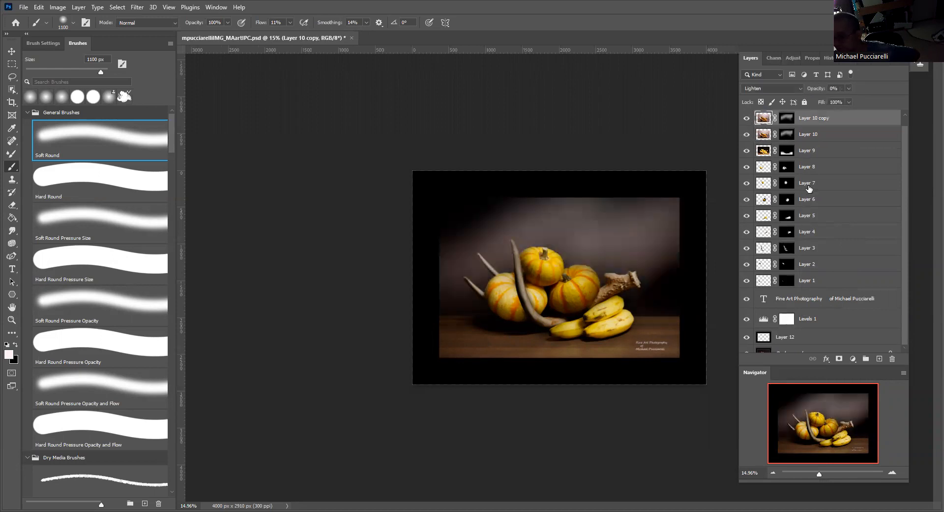
scroll(787, 147, "down", 1)
left_click(762, 327)
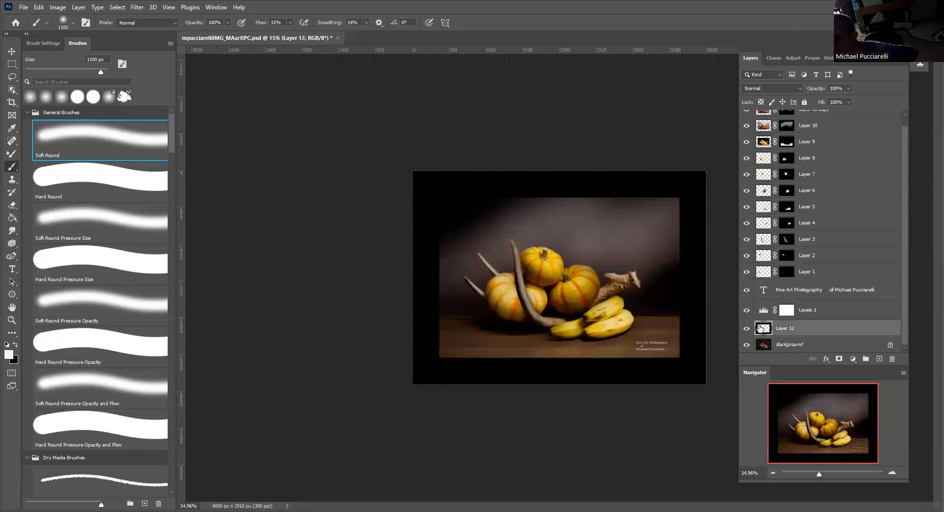
scroll(773, 115, "up", 1)
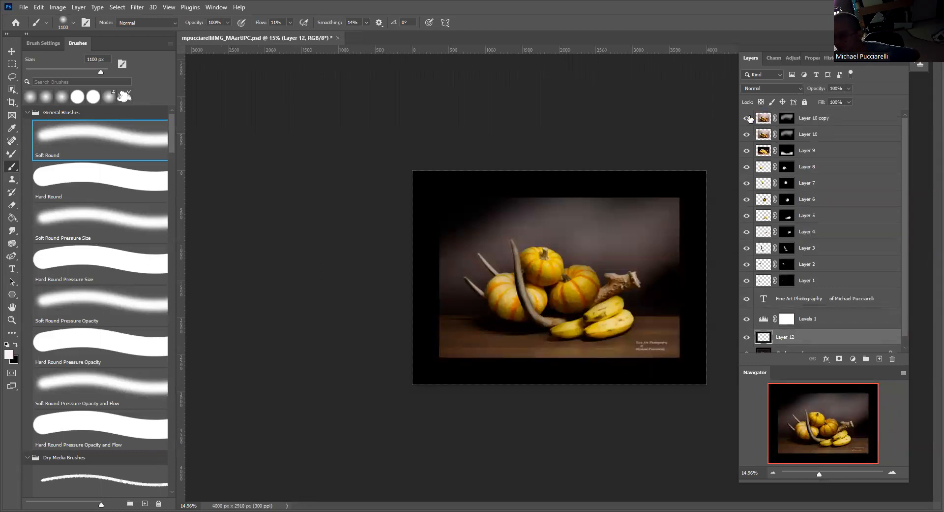
left_click(764, 118)
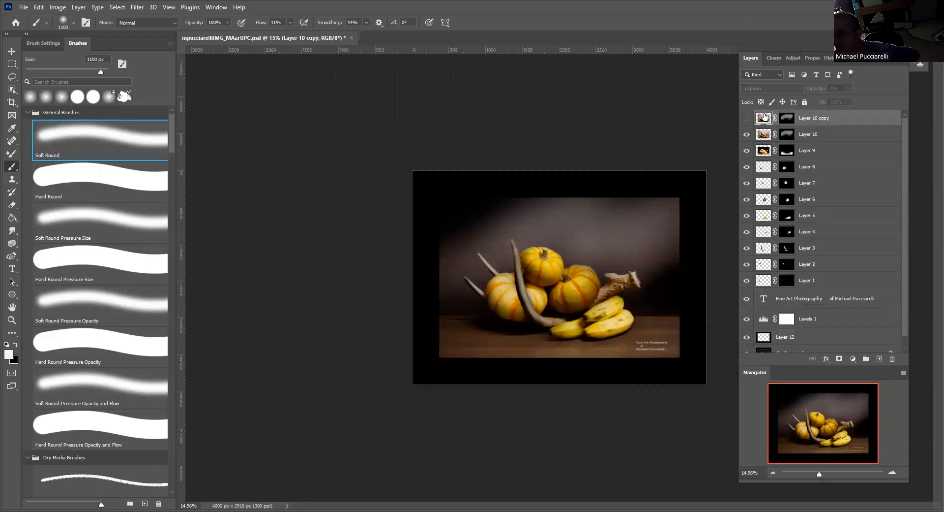
Step: Reduce Layer 10's opacity to 60% and save the IPC file
left_click(762, 133)
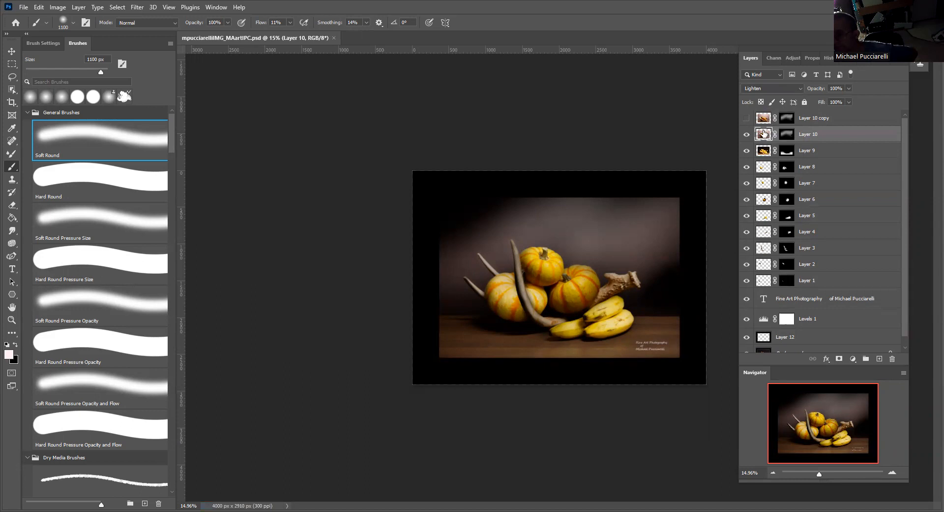
left_click(849, 88)
left_click_drag(852, 101, 841, 102)
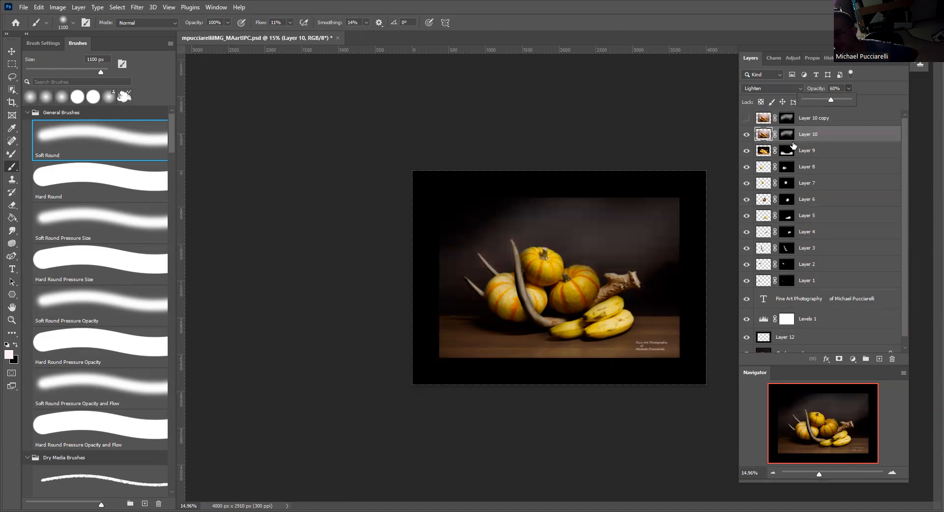
scroll(792, 261, "down", 1)
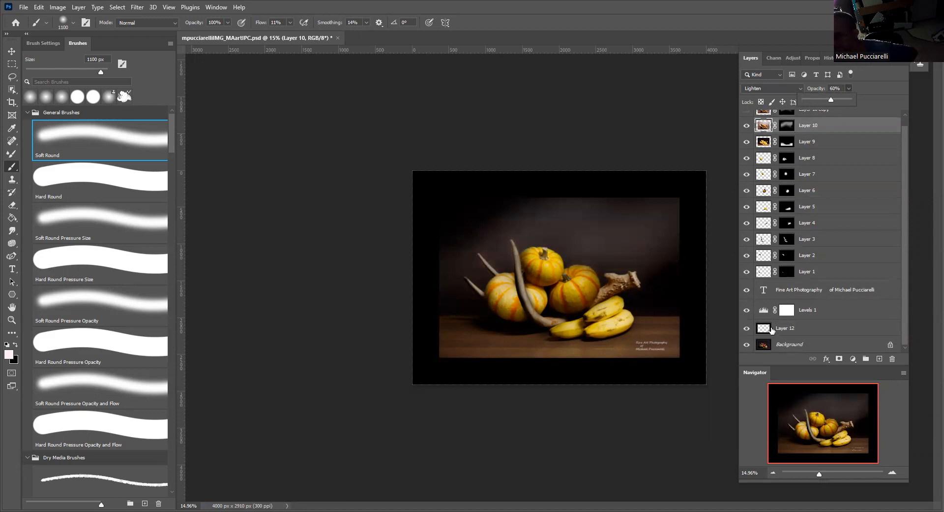
left_click(765, 328)
key("ctrl+s")
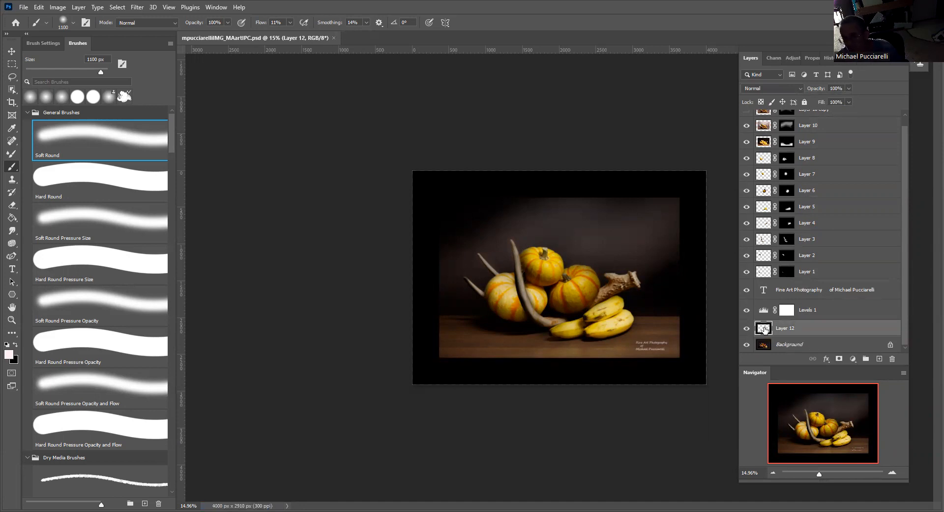
Step: Load the Layer 12 border as a selection and fill it with 50% Gray in Normal mode at 100% opacity
left_click(765, 328, "ctrl")
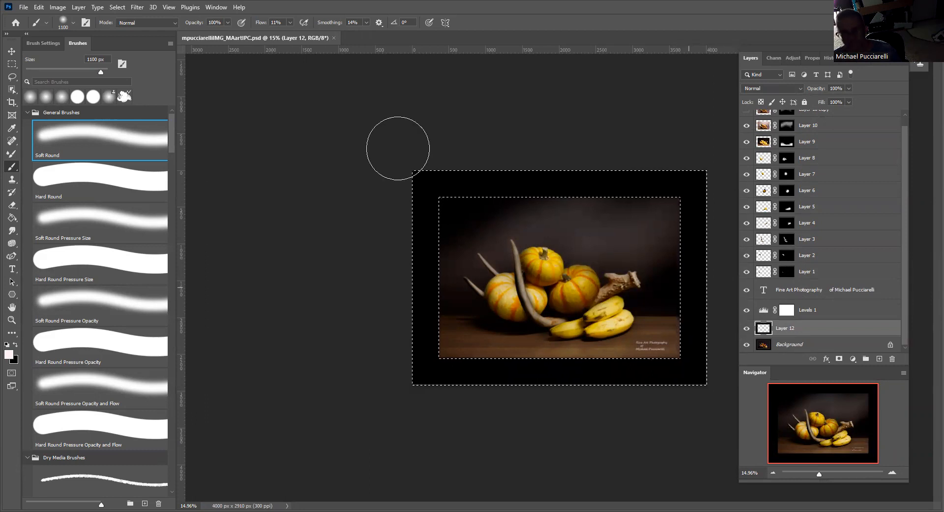
left_click(38, 7)
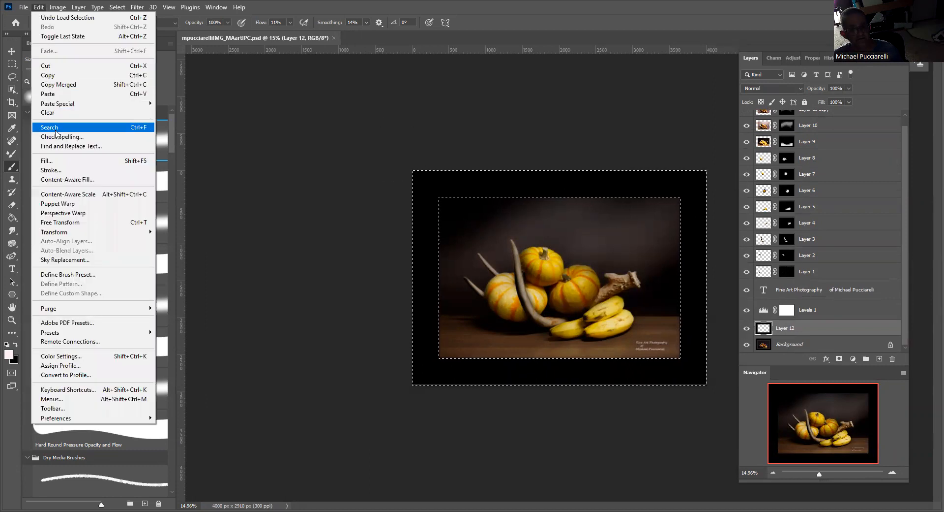
left_click(49, 160)
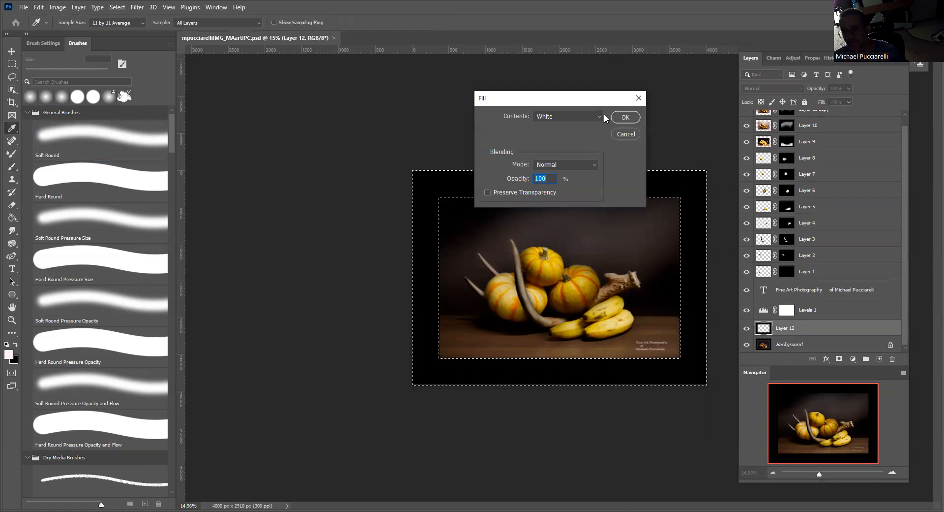
left_click(598, 117)
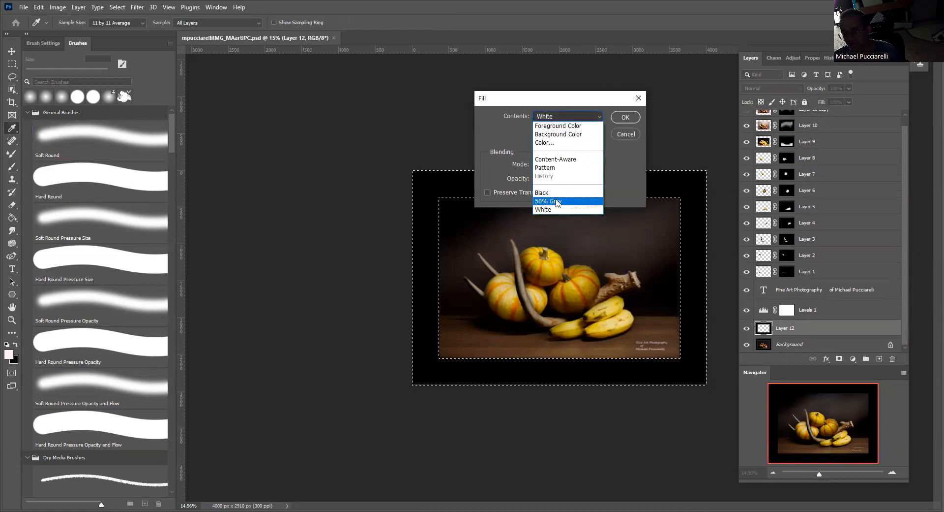
left_click(557, 200)
left_click(626, 117)
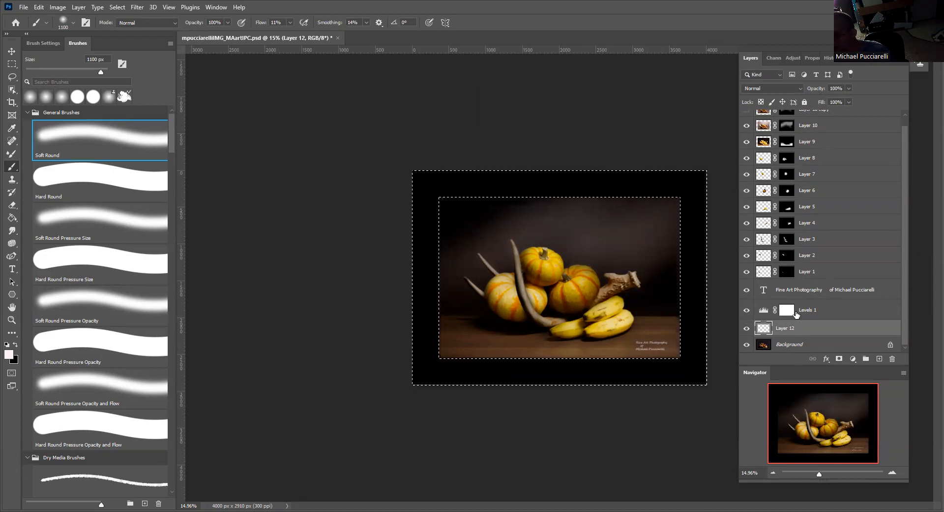
Step: Set Layer 12's blending mode to Screen and deselect the border
left_click(801, 87)
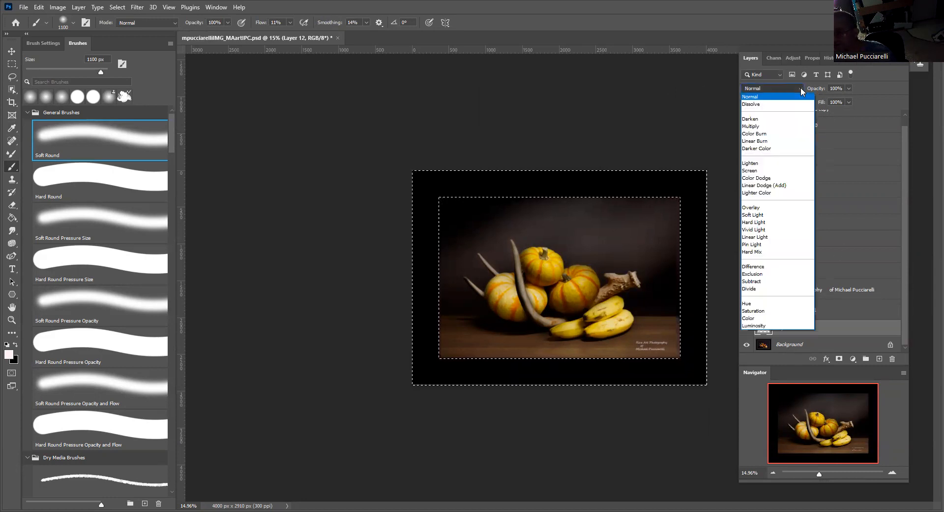
left_click(766, 170)
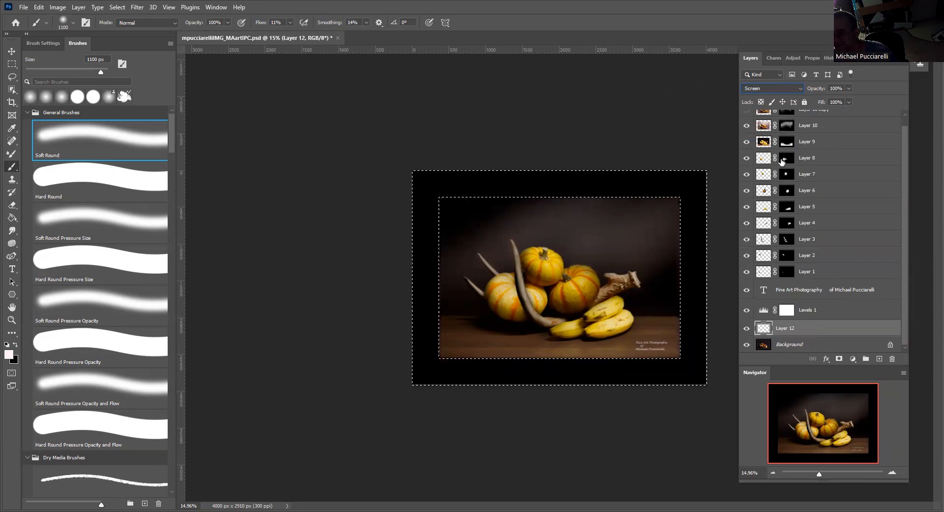
scroll(774, 318, "up", 1)
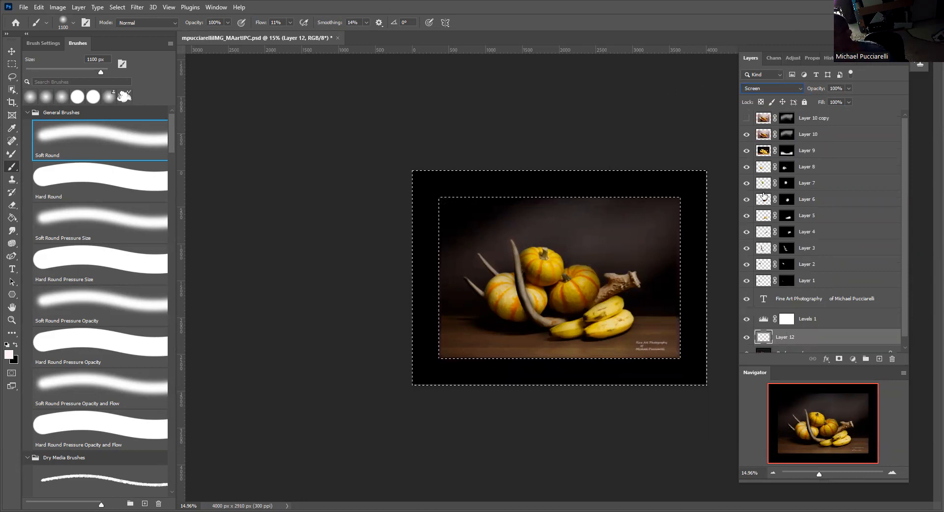
left_click(746, 135)
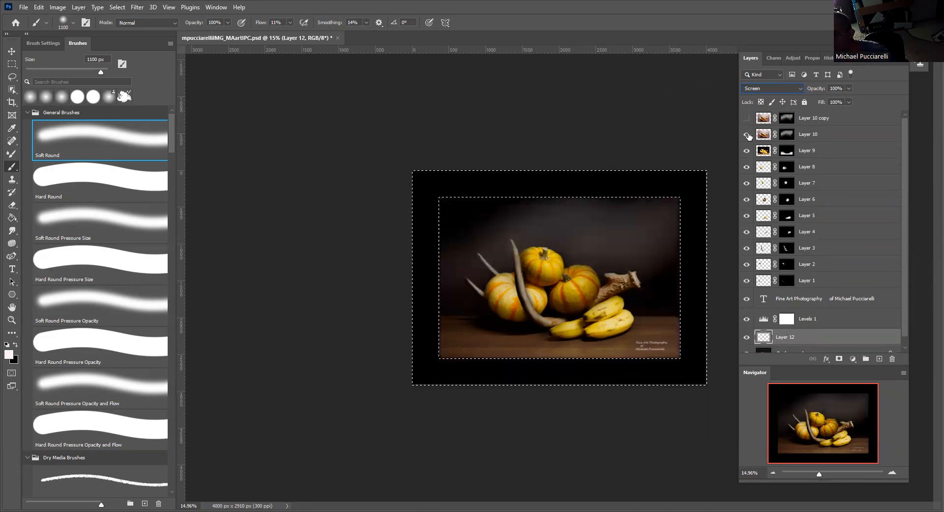
scroll(749, 138, "down", 1)
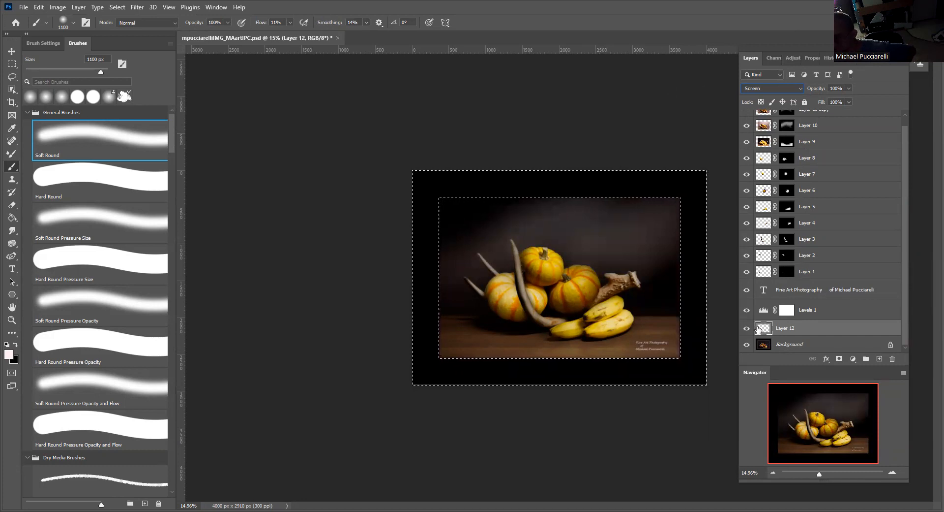
scroll(770, 332, "up", 1)
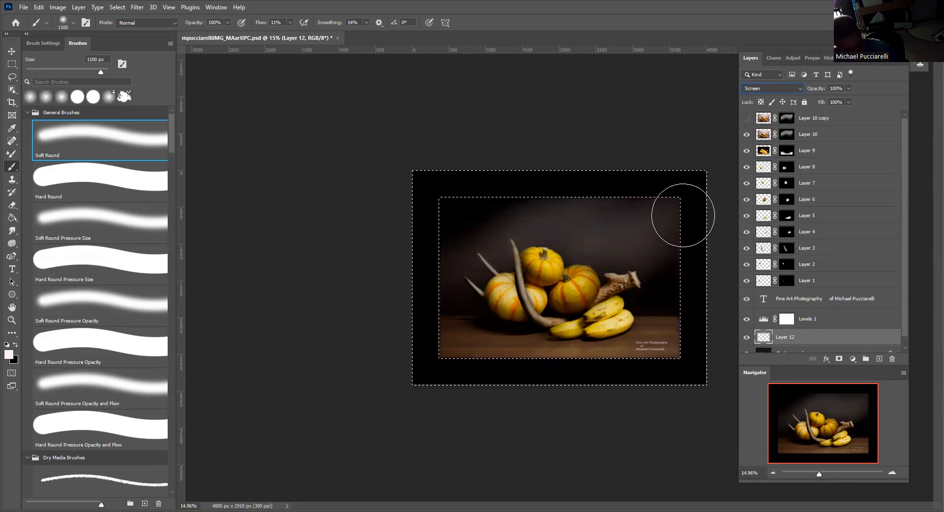
key("ctrl+d")
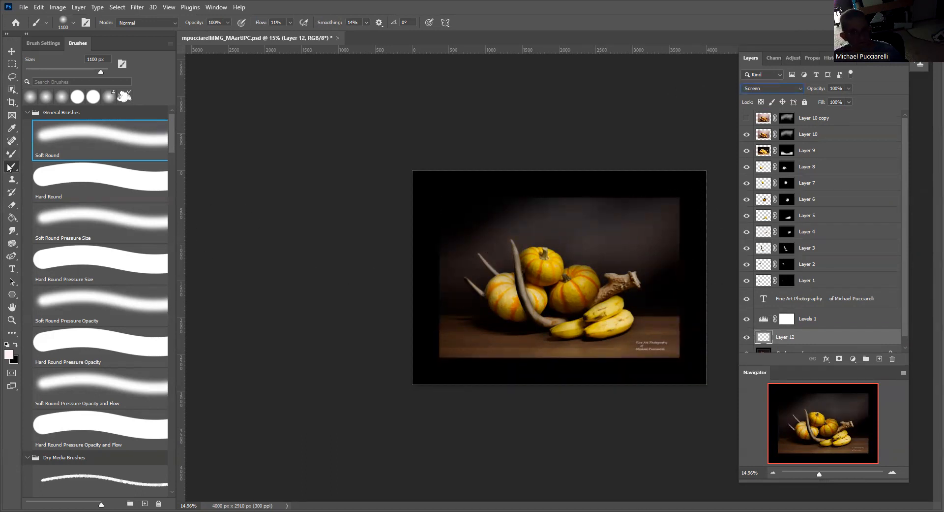
Step: Use the Eyedropper tool to sample the photo's dark backdrop and the brown of the wooden tabletop as the foreground color
left_click(13, 128)
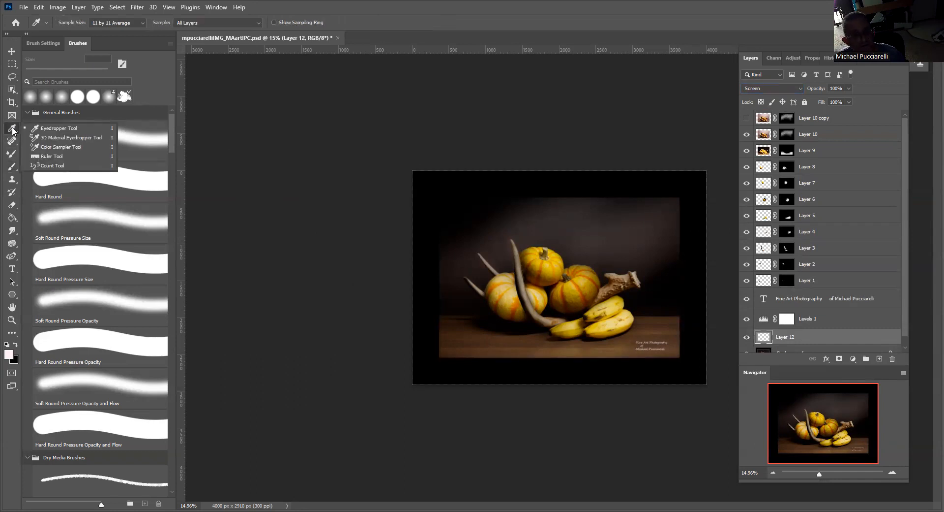
left_click(59, 129)
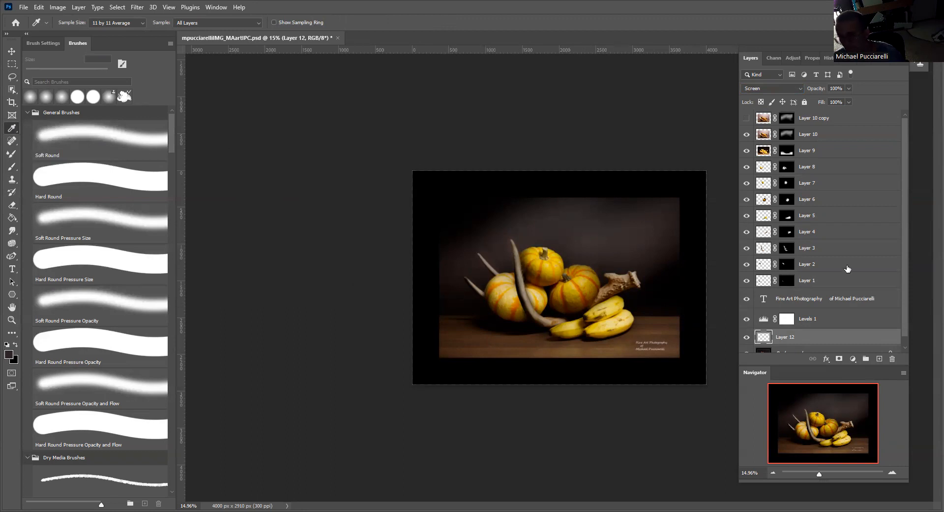
scroll(866, 295, "down", 1)
left_click(772, 346)
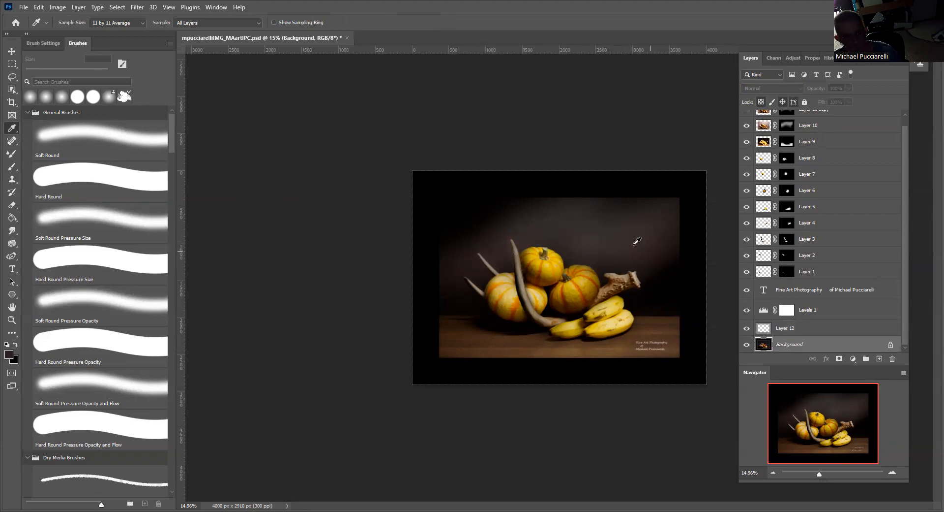
scroll(748, 231, "up", 1)
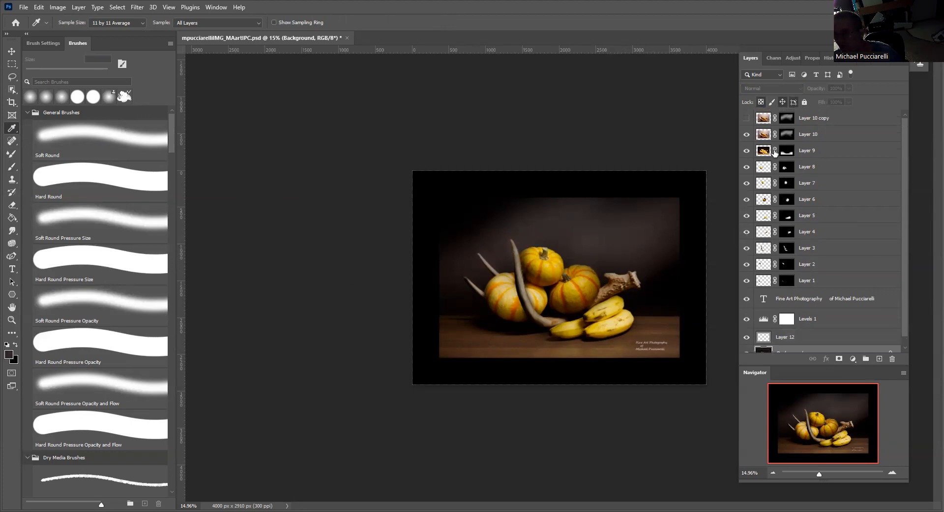
left_click(763, 134)
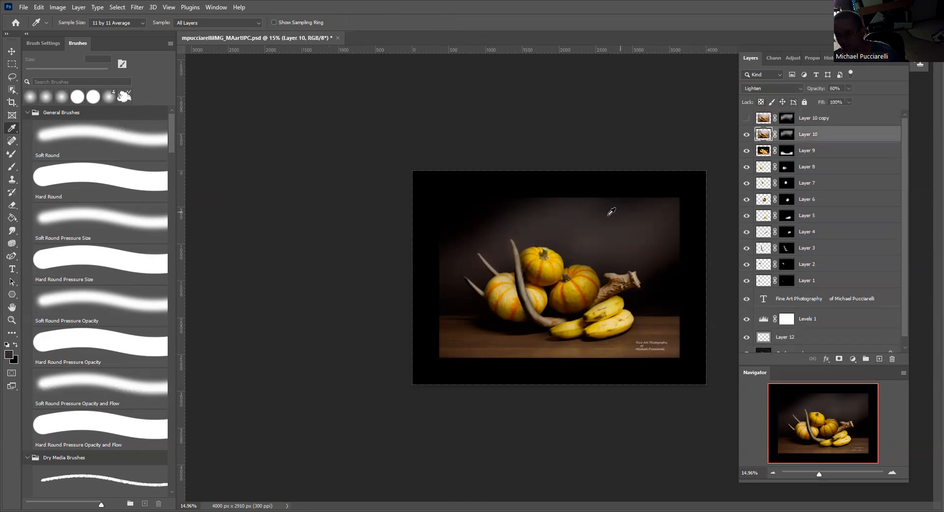
scroll(778, 330, "down", 1)
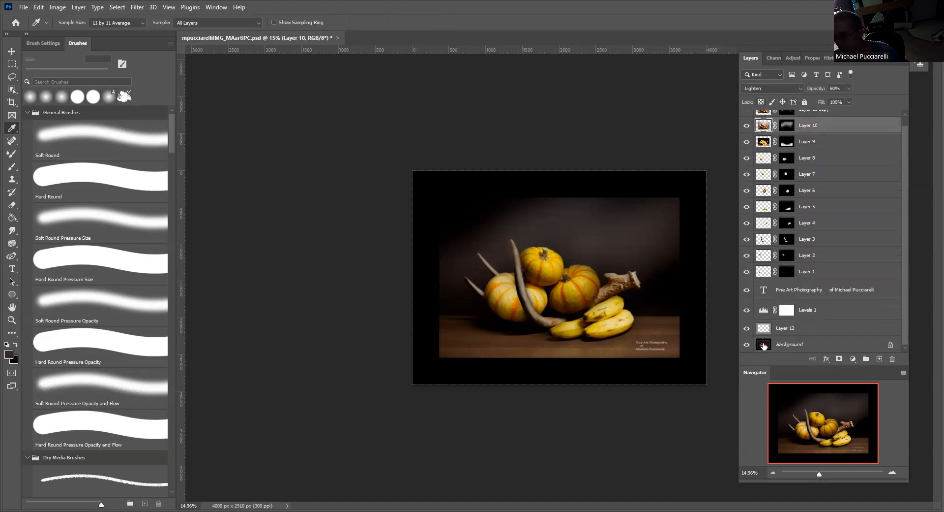
left_click(763, 345)
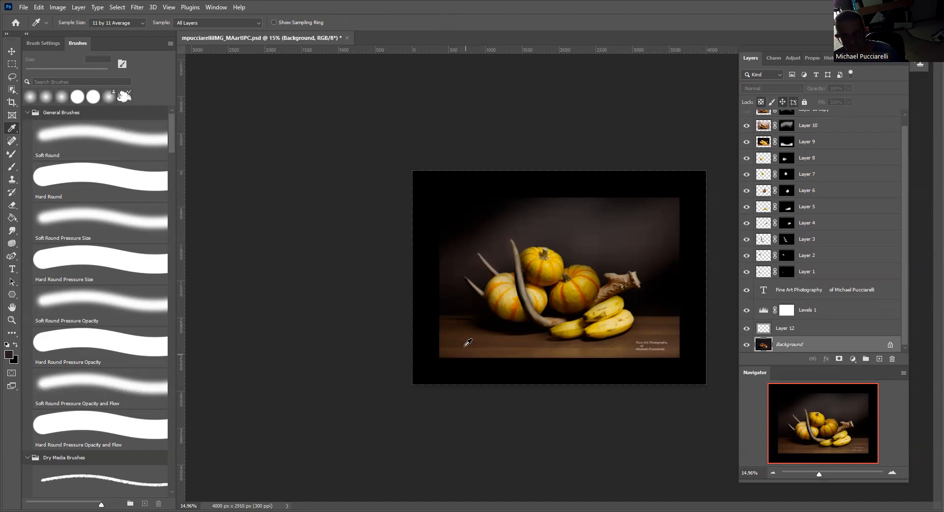
scroll(828, 304, "up", 1)
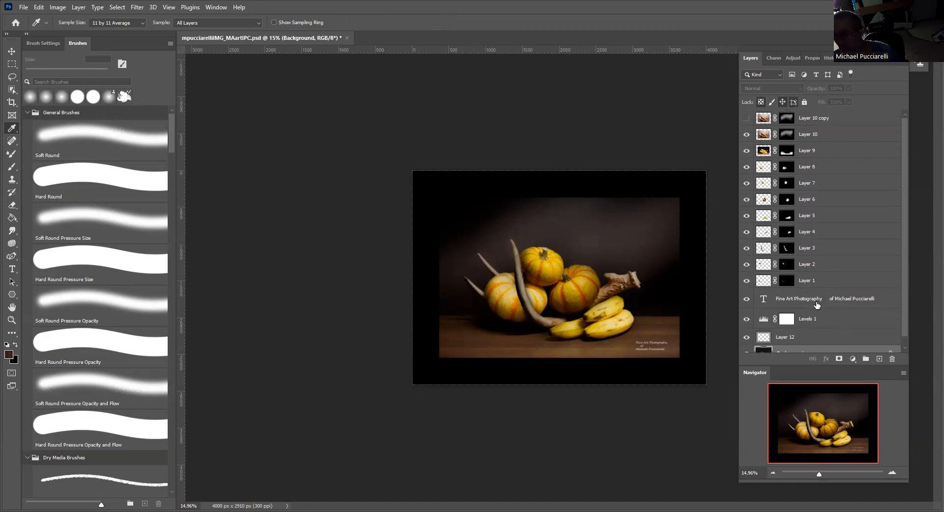
scroll(840, 288, "down", 1)
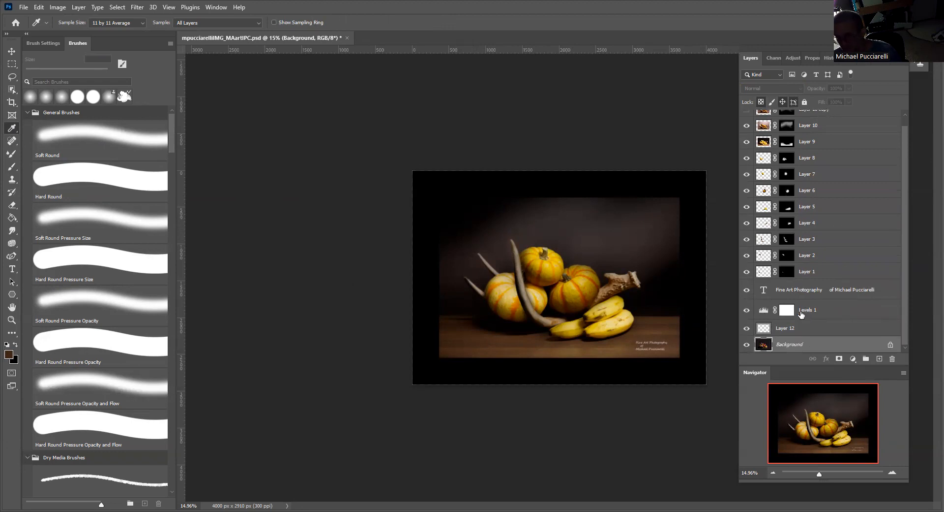
Step: Make Layer 12 active and check the sampled brown foreground color's values in the Color Picker without changing it
left_click(764, 328)
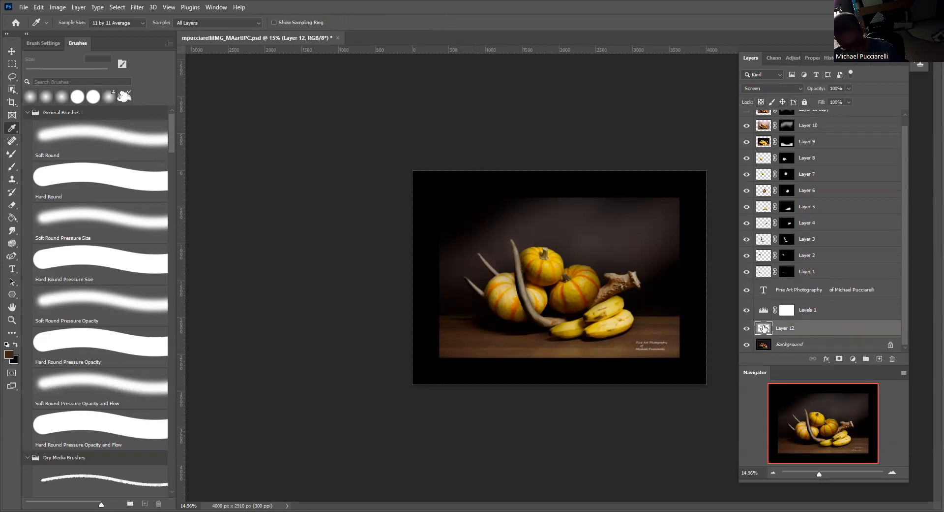
key("b")
left_click(9, 355)
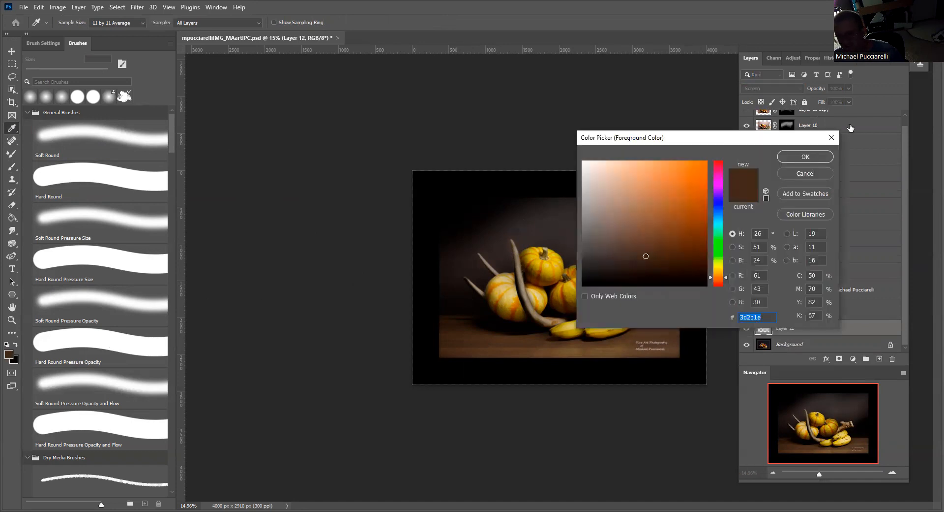
left_click(806, 174)
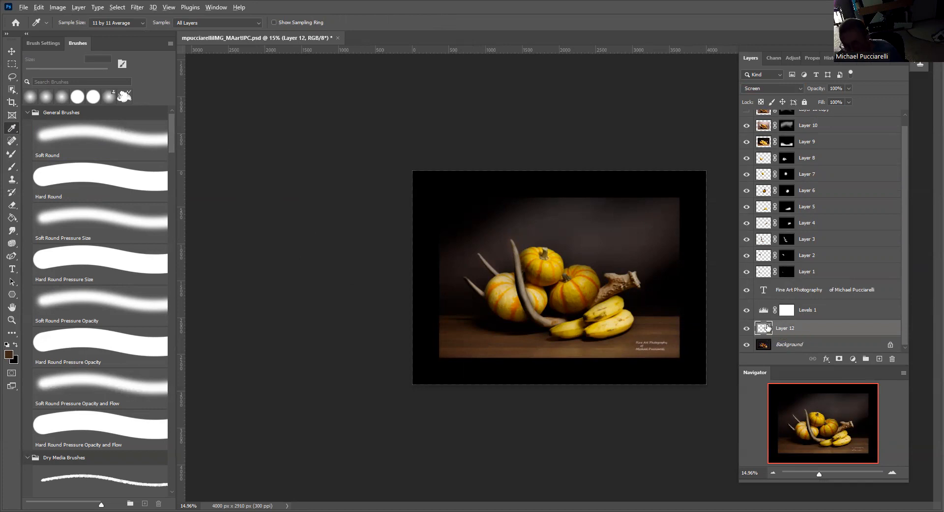
Step: Load the Layer 12 border as a selection and start a fill with a custom color as its contents
key("ctrl+0")
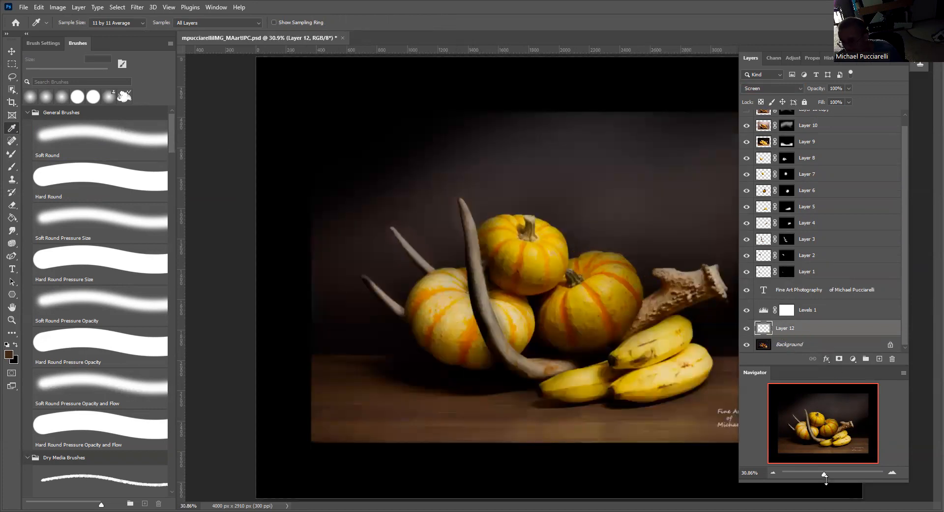
left_click_drag(825, 475, 819, 475)
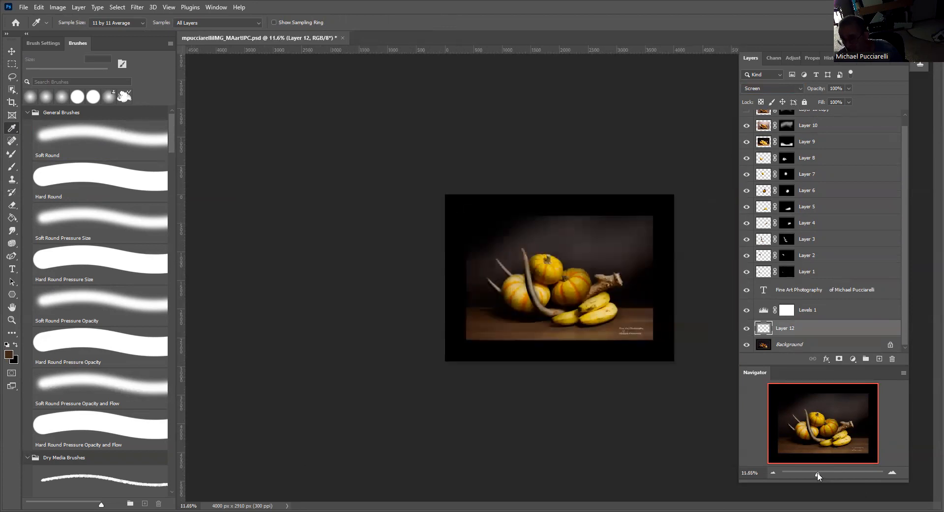
left_click(764, 328, "ctrl")
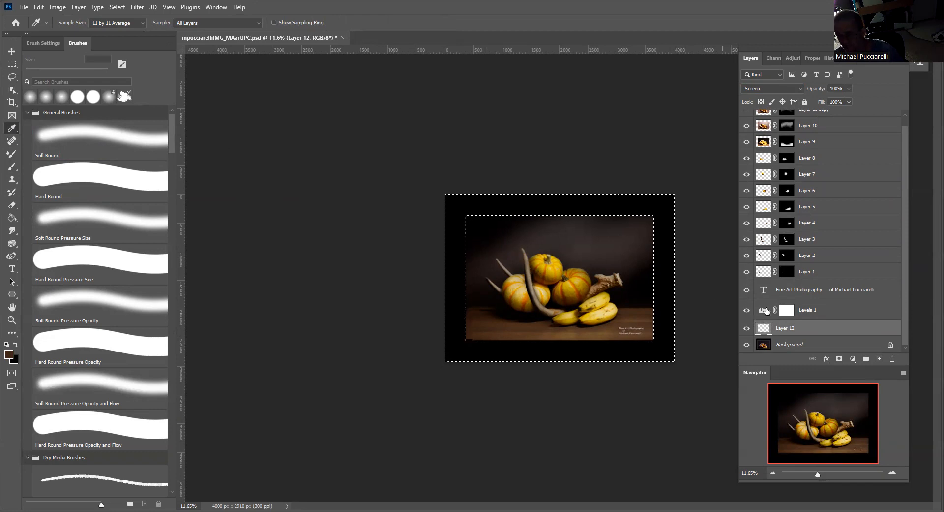
left_click(39, 7)
left_click(50, 160)
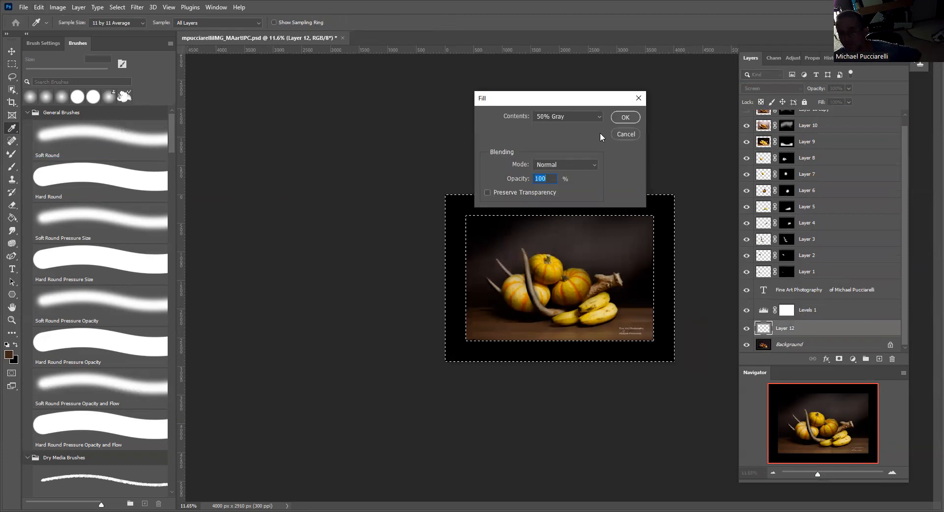
left_click(595, 116)
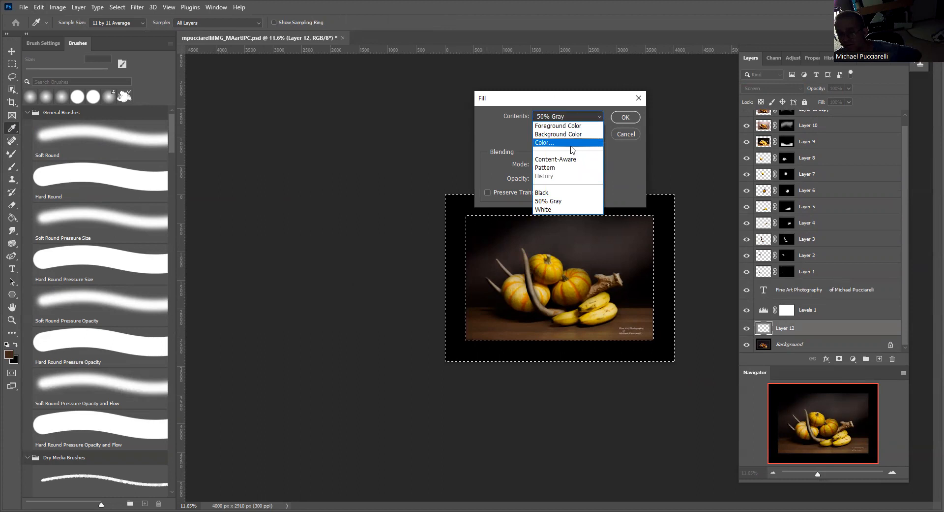
left_click(568, 143)
Step: Set the fill color to hex 808087 and fill the selected border in Normal mode at 100% opacity
left_click(773, 315)
key("BackSpace")
key("BackSpace")
key("BackSpace")
key("BackSpace")
key("BackSpace")
key("BackSpace")
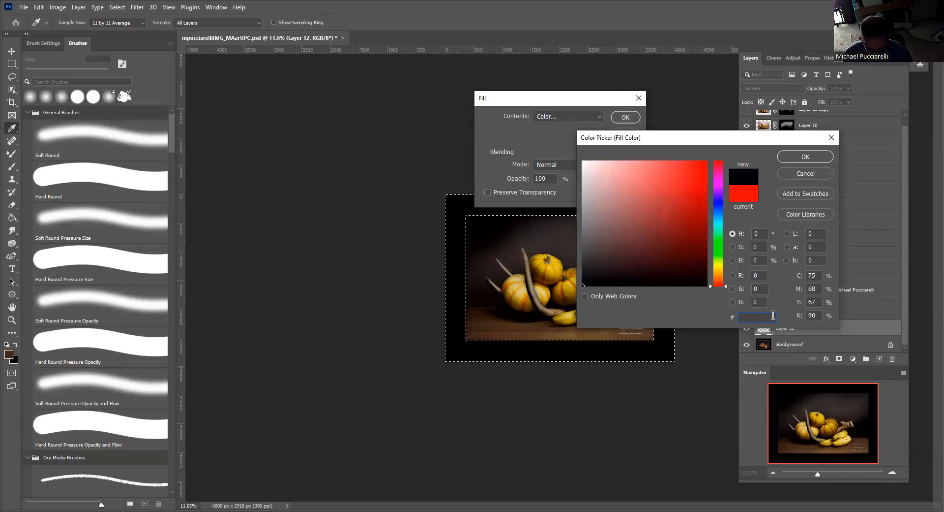
type("8080")
type("87")
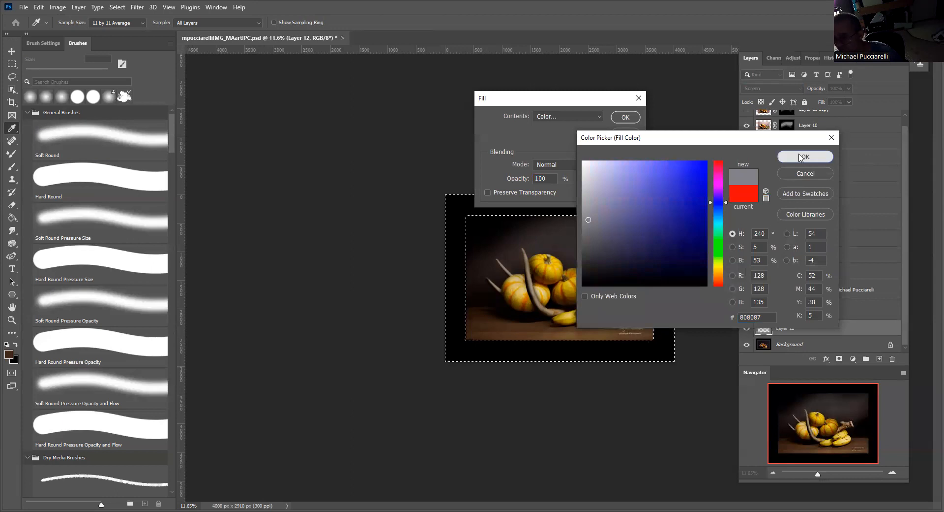
left_click(806, 156)
left_click(628, 122)
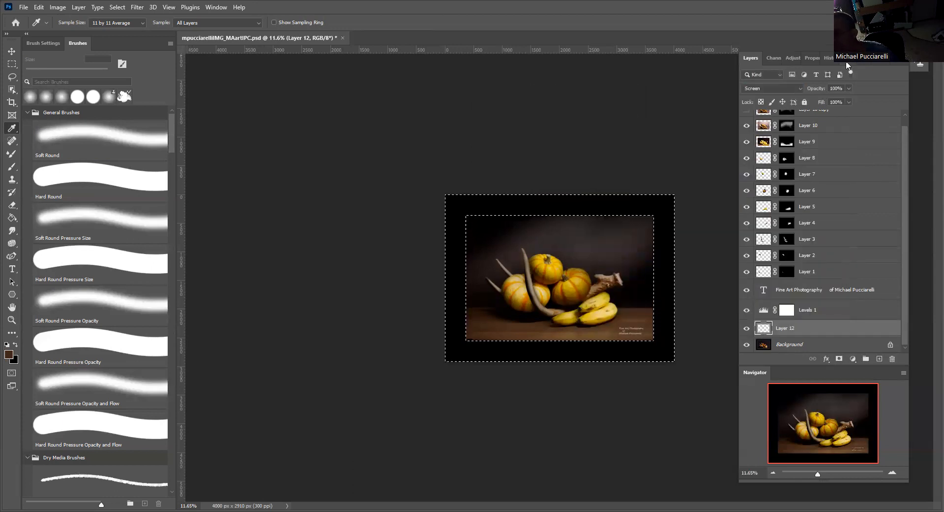
Step: Try the Hard Light and Soft Light blending modes on Layer 12, and return it to Screen
left_click(800, 87)
left_click(773, 100)
left_click(801, 87)
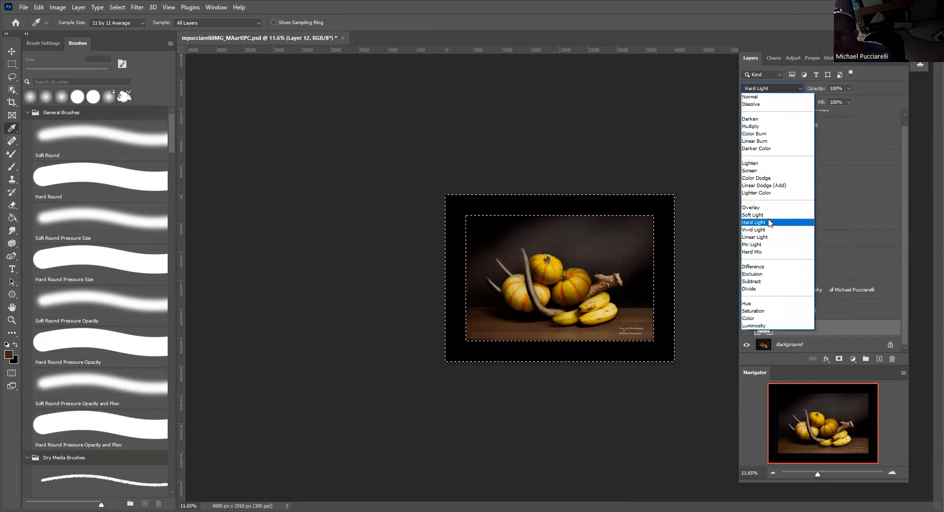
left_click(770, 220)
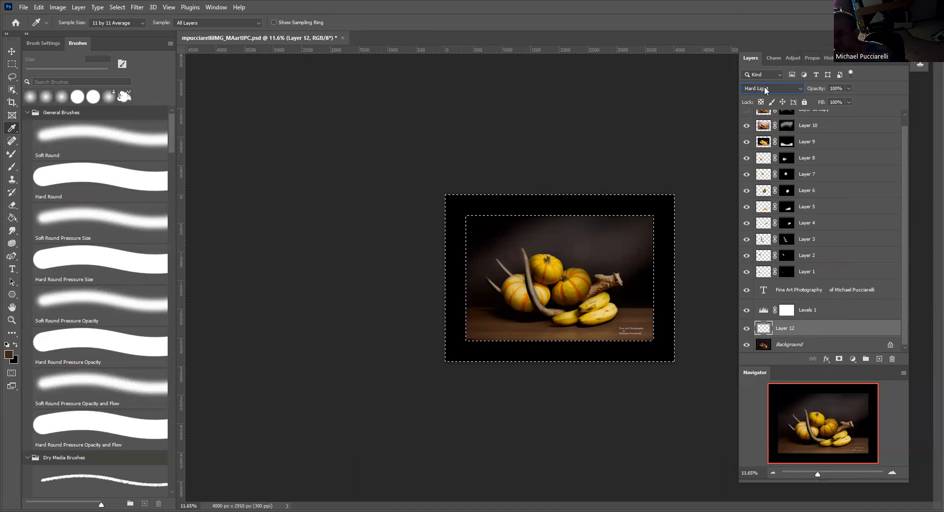
left_click(799, 89)
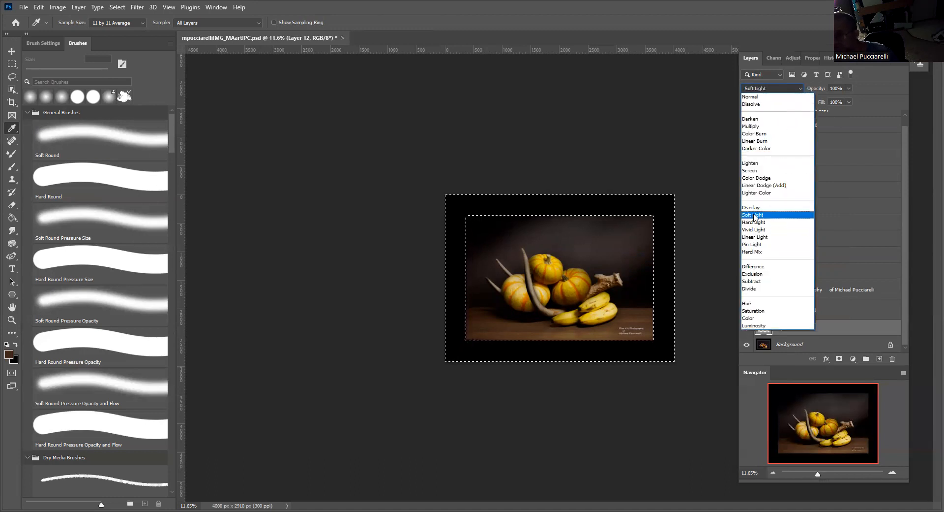
left_click(763, 172)
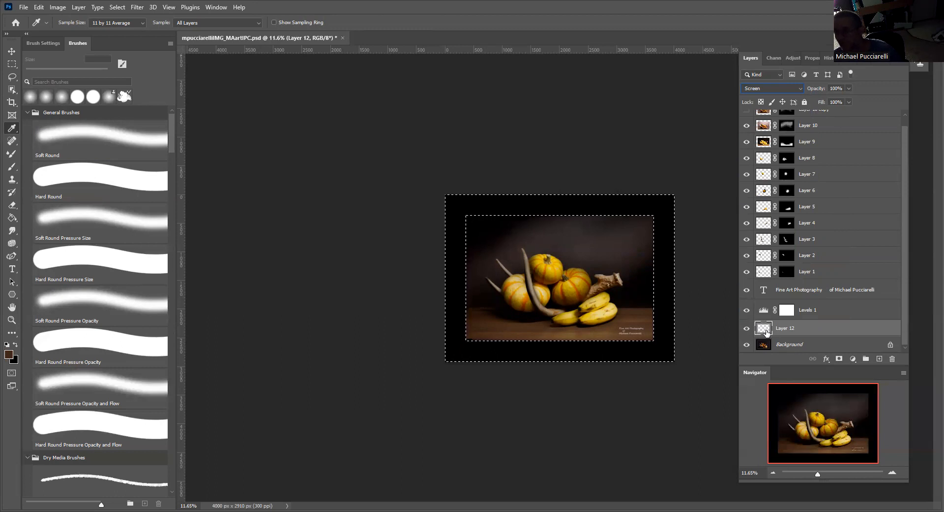
Step: Deselect the border, test Layer 12 at a reduced opacity and raise it back, and save the IPC file
key("ctrl+d")
left_click_drag(849, 89, 830, 104)
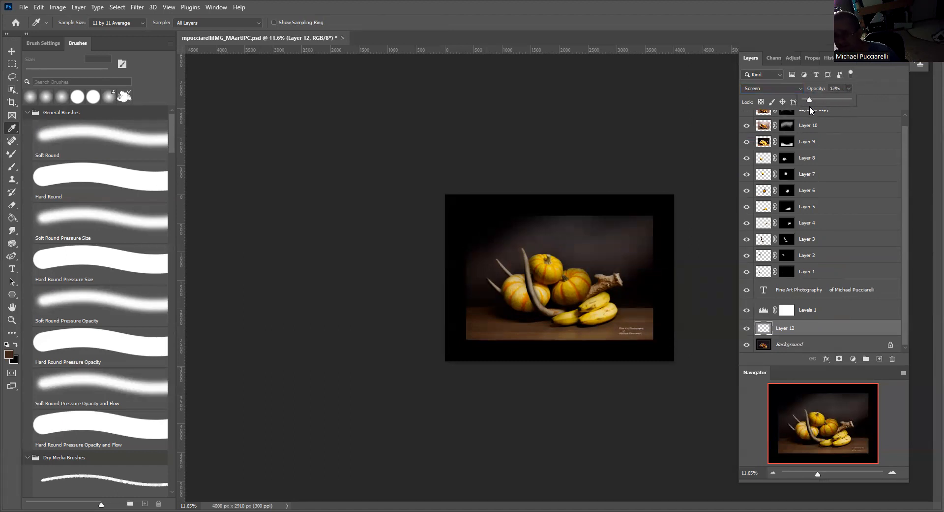
left_click_drag(853, 104, 856, 102)
left_click(798, 345)
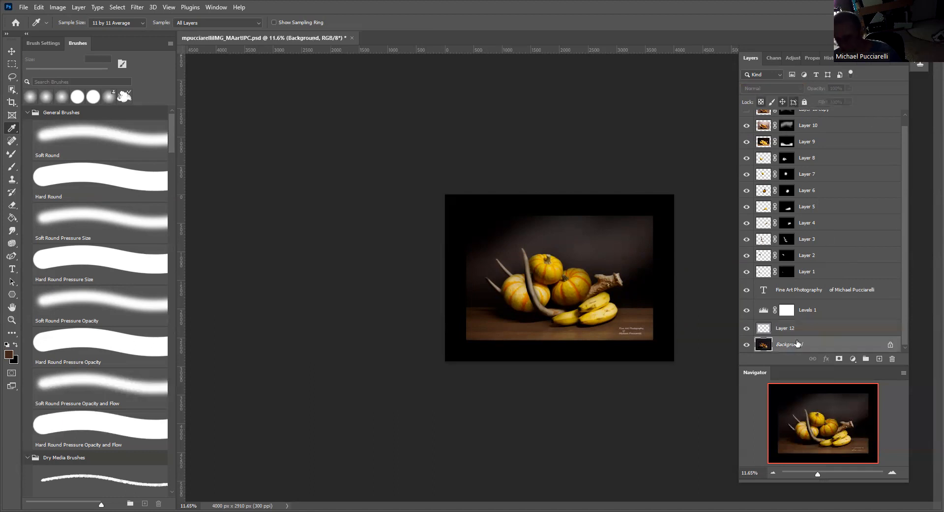
key("ctrl+s")
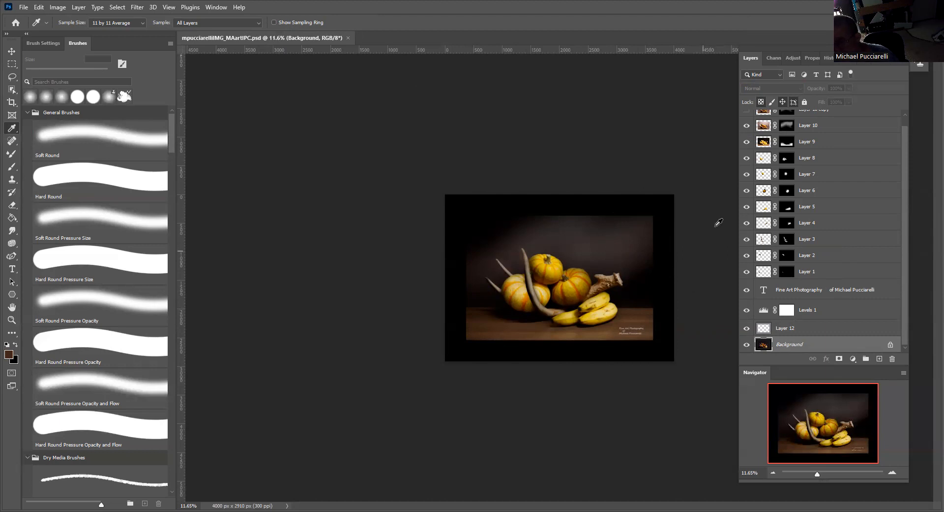
Step: On Layer 10, select the group of bananas with the Object Selection tool in Rectangle mode
left_click(763, 126)
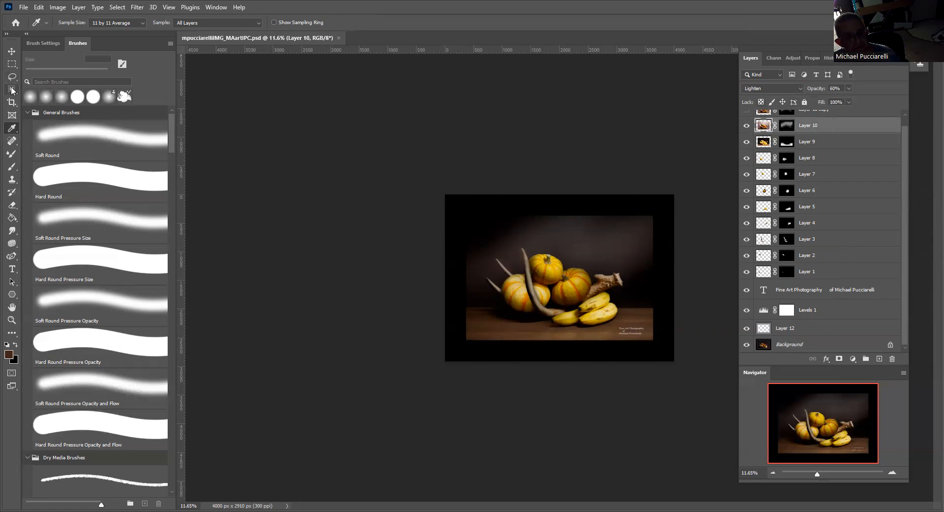
left_click(11, 90)
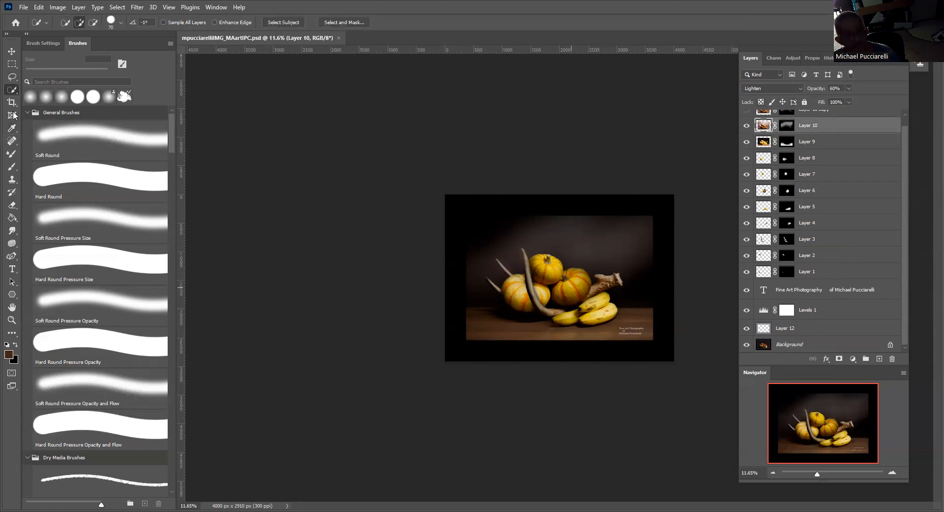
right_click(11, 90)
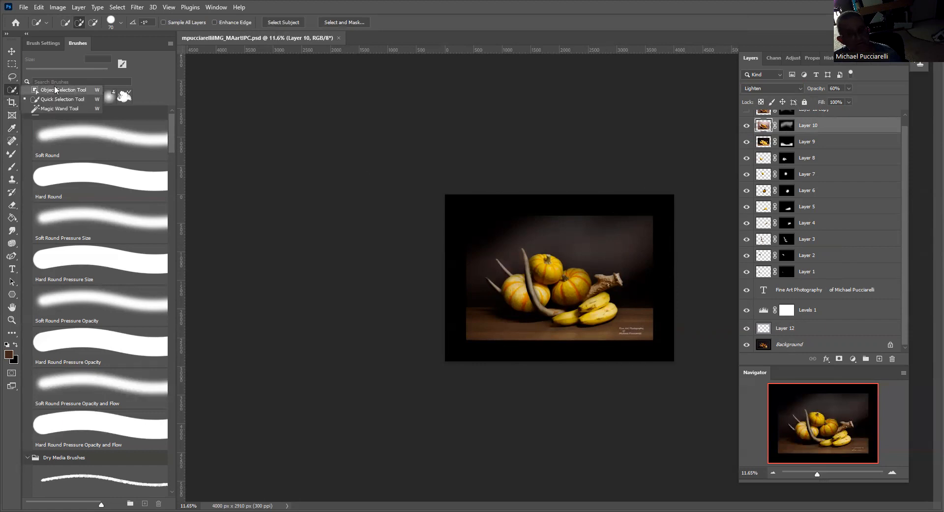
left_click(44, 89)
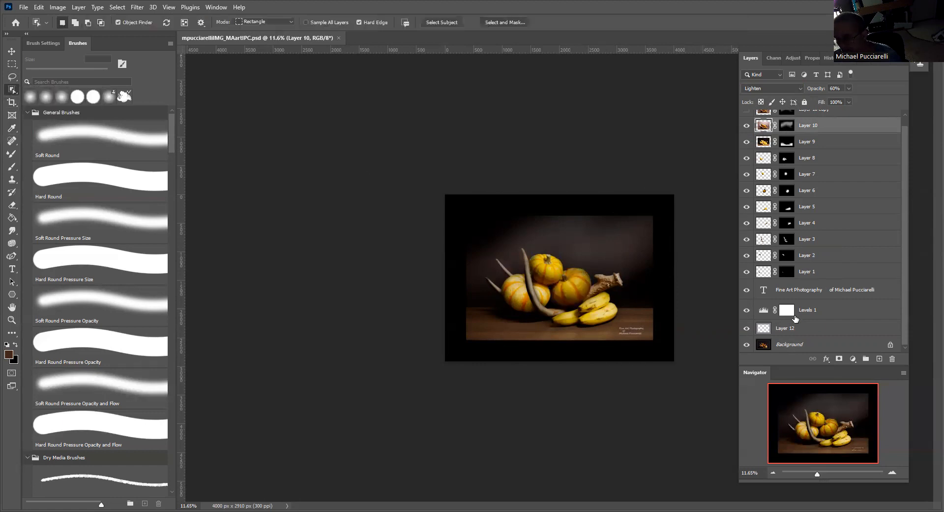
scroll(787, 118, "up", 1)
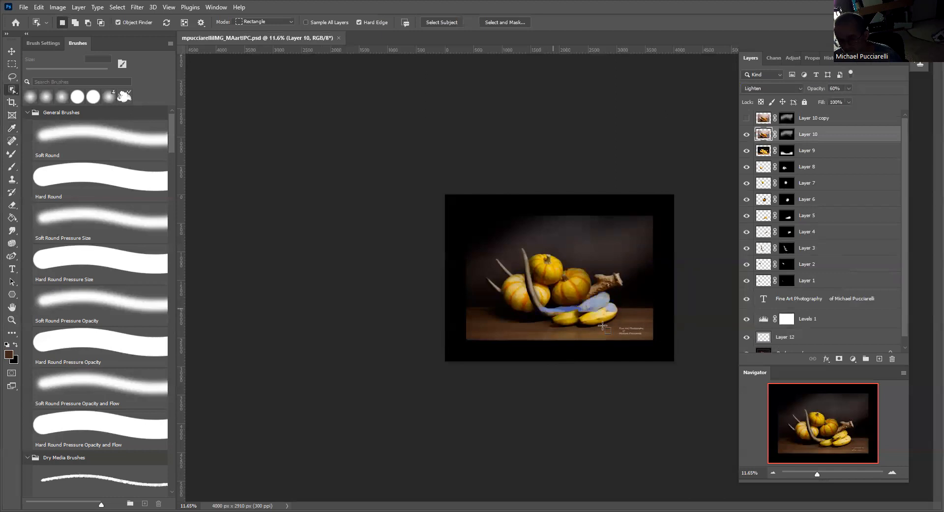
left_click(628, 326)
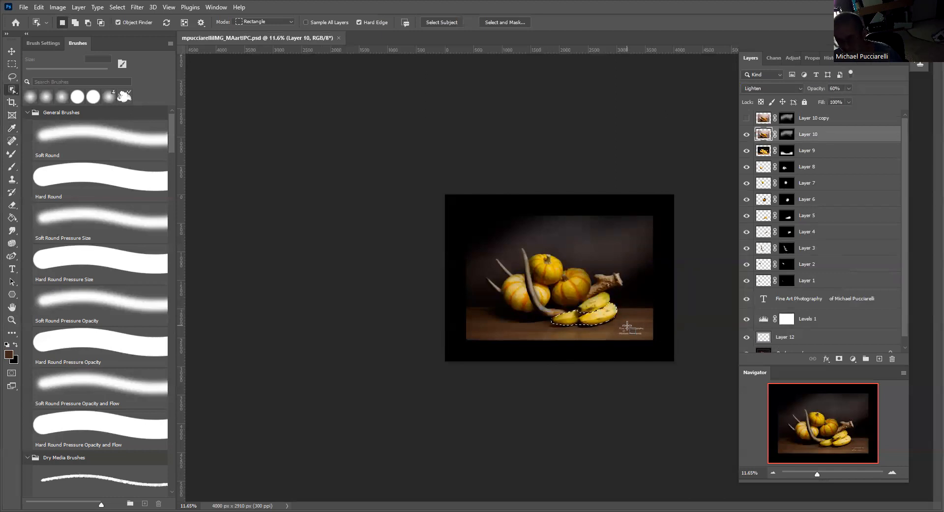
key("ctrl+d")
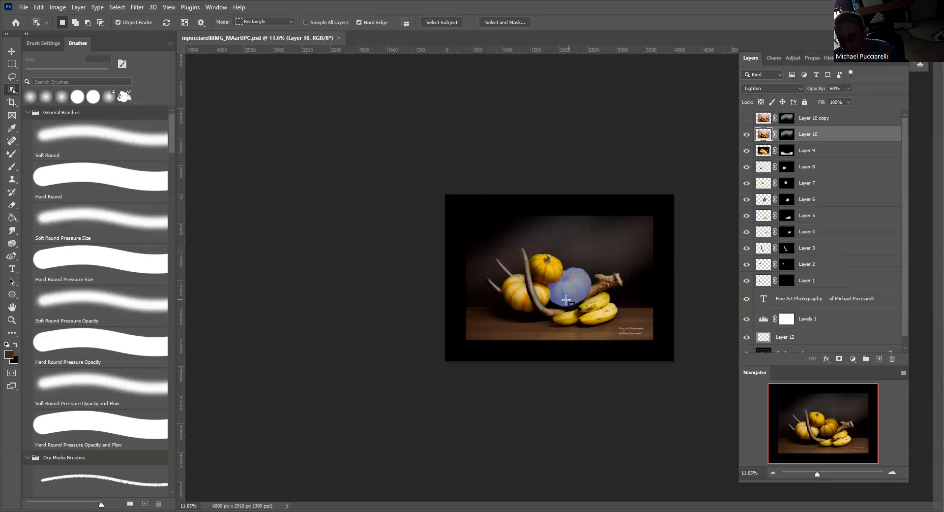
left_click_drag(550, 291, 644, 332)
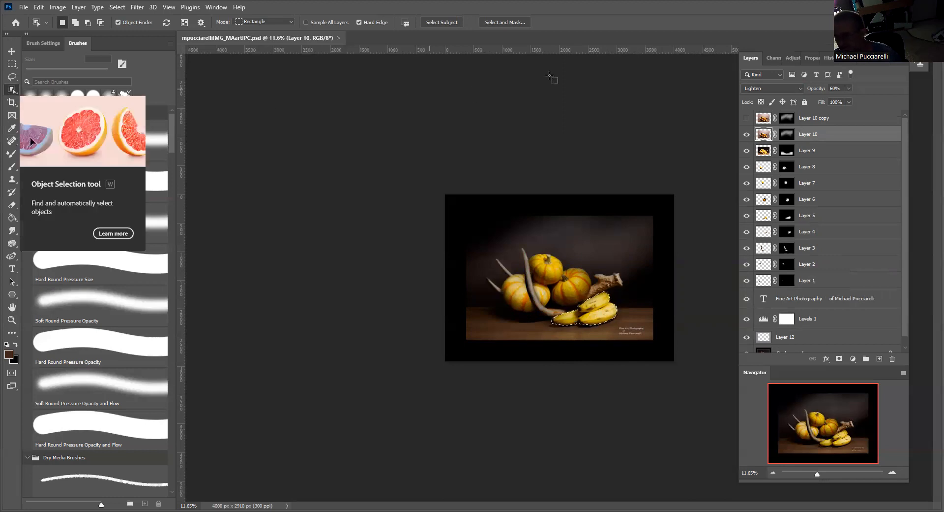
Step: Add a Levels adjustment layer limited to the selected bananas and darken them by setting the midtone level to 0.54
left_click(793, 58)
left_click(778, 80)
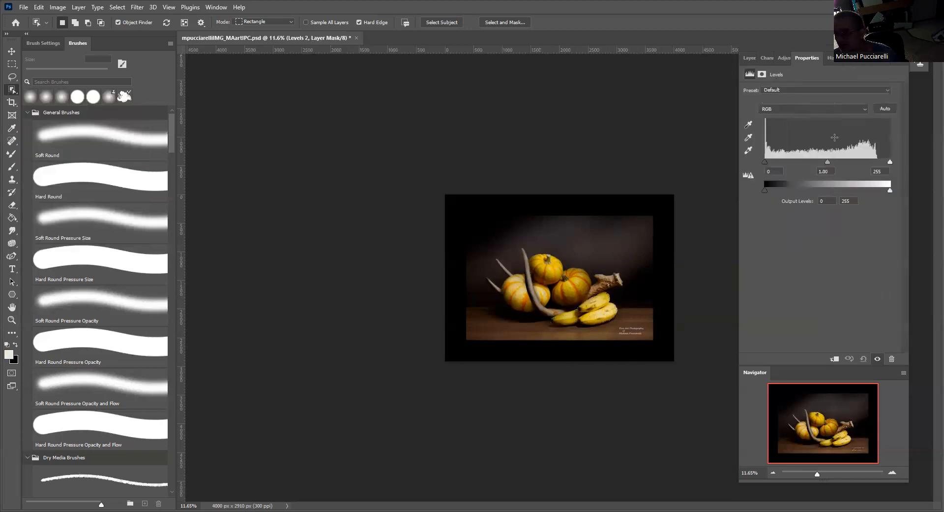
left_click_drag(828, 162, 851, 160)
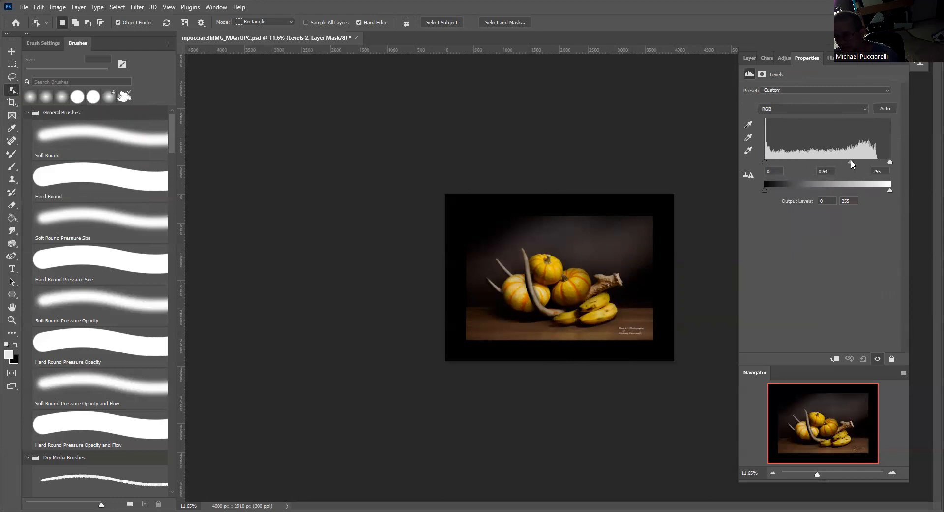
left_click(751, 58)
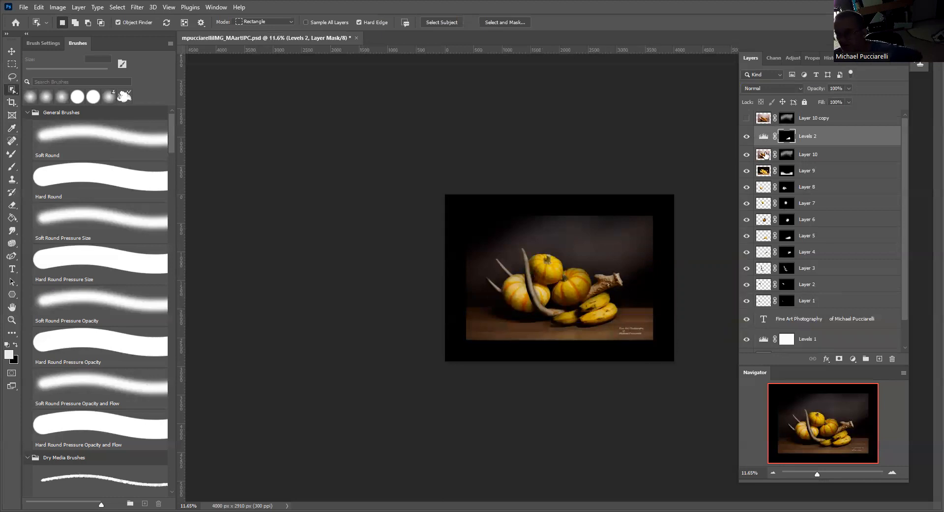
Step: With the new Levels adjustment layer active, select the striped pumpkin beside the antlers using a rectangular Object Selection
left_click(764, 137)
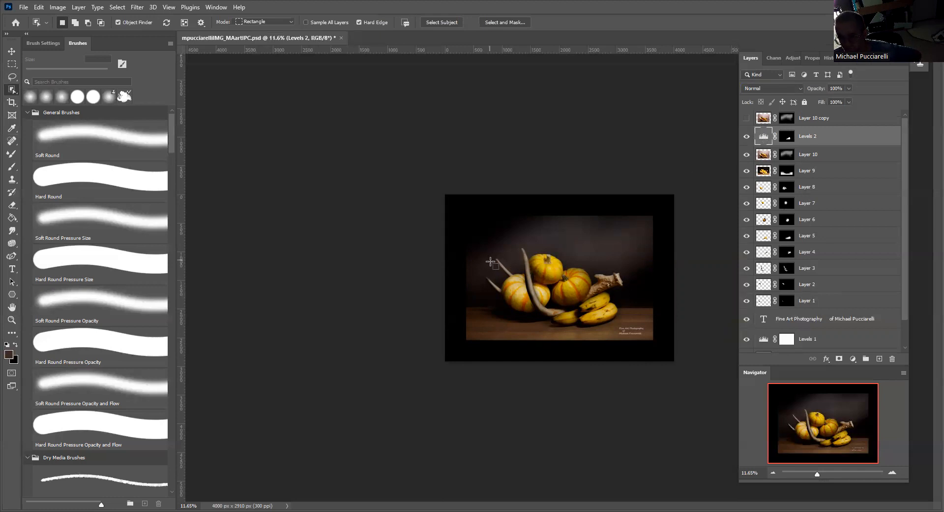
left_click_drag(552, 312, 489, 259)
left_click_drag(553, 314, 553, 313)
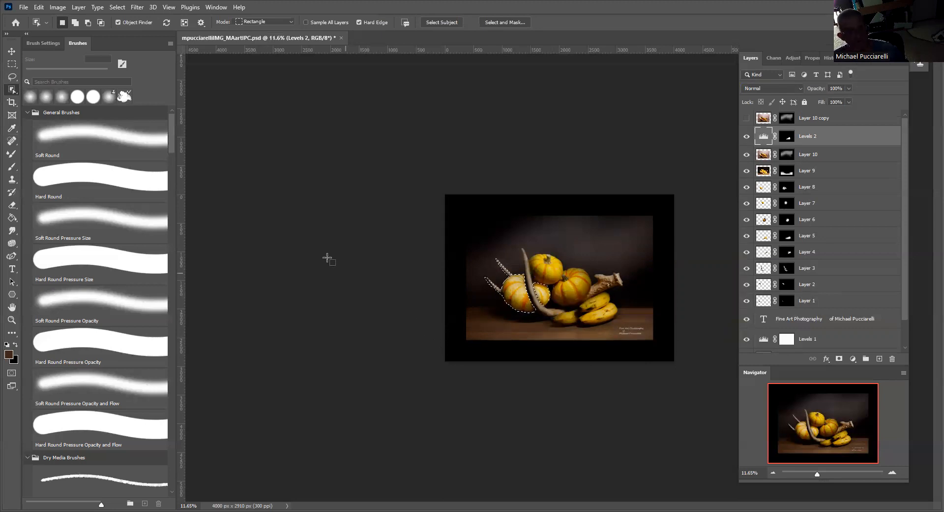
Step: Subtract the antler tips from the pumpkin selection with the Quick Selection tool
left_click(11, 93)
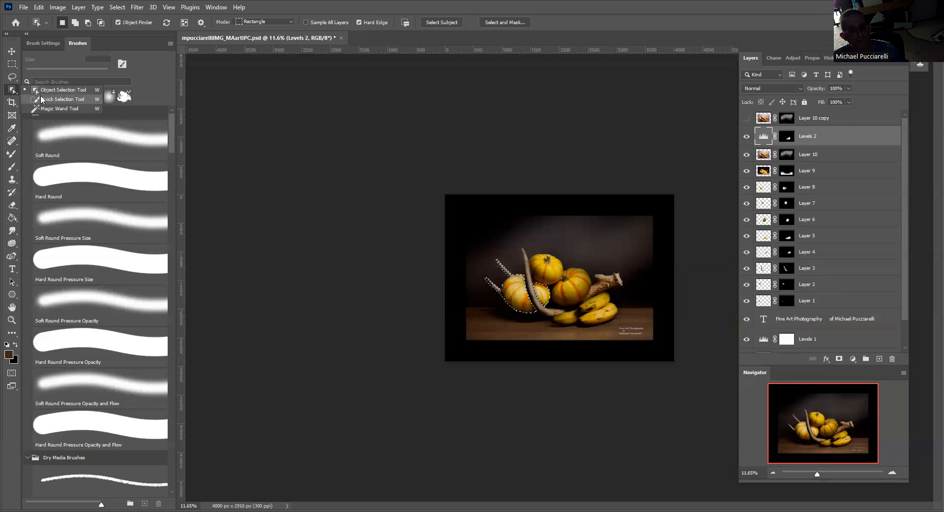
left_click(44, 100)
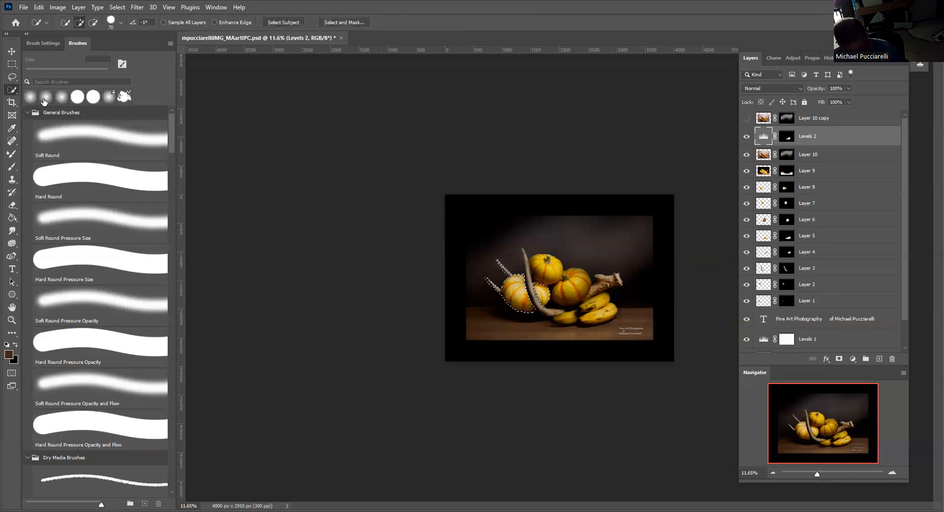
key("alt")
left_click_drag(496, 277, 491, 277)
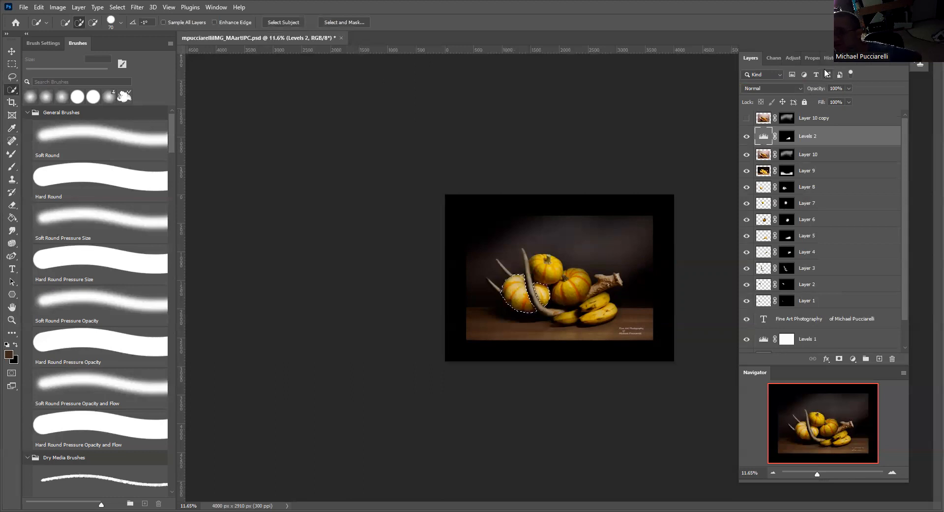
Step: Add a Levels adjustment layer limited to the selected pumpkin and darken it by setting the midtone level to 0.79
left_click(793, 57)
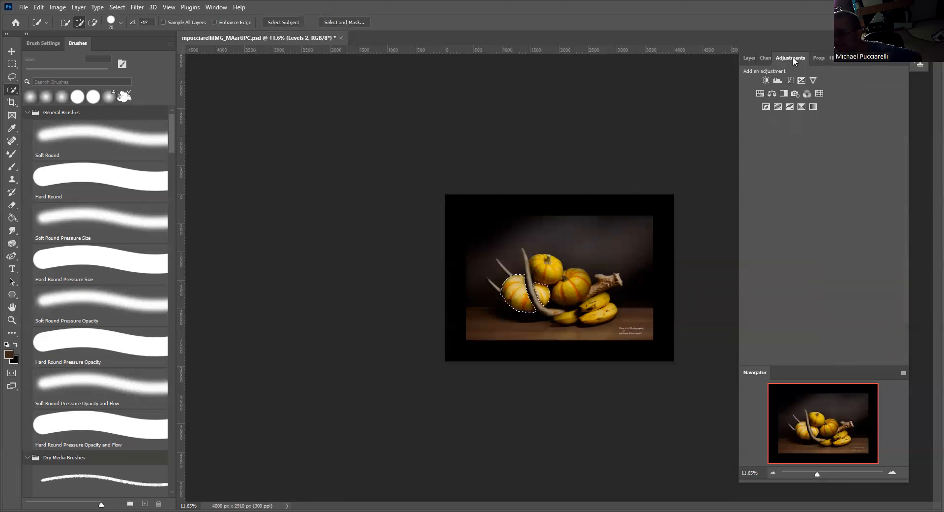
left_click(776, 78)
mouse_move(827, 165)
left_mouse_down()
mouse_move(816, 165)
mouse_move(839, 159)
left_mouse_up()
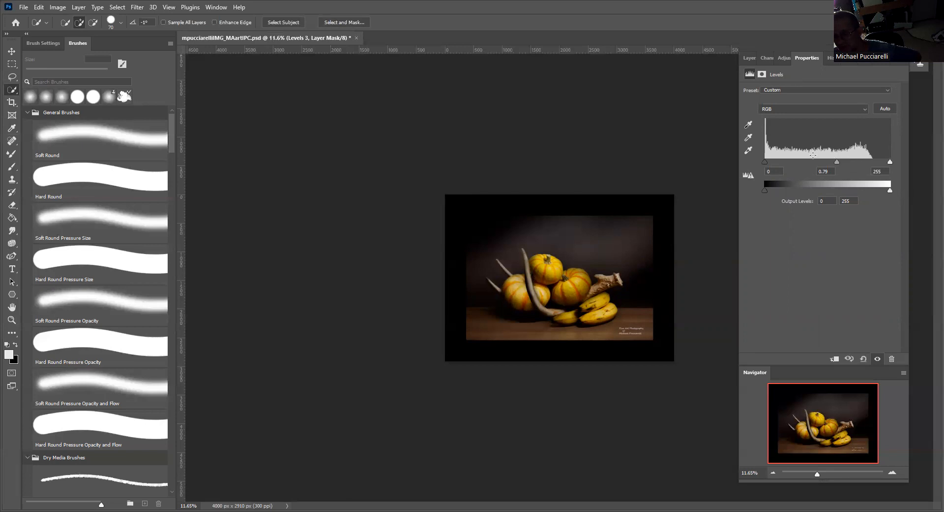
Step: Make the Background layer active and save the IPC file
left_click(749, 58)
left_click(790, 344)
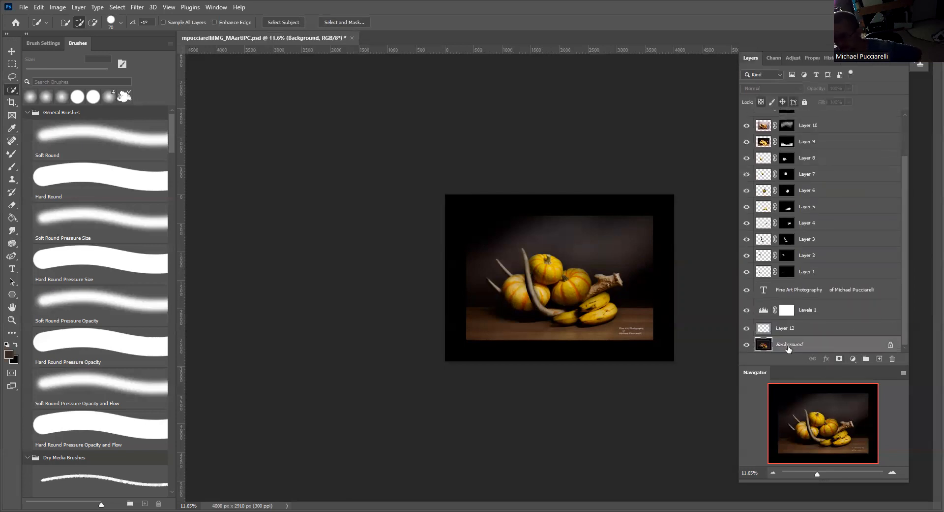
key("ctrl+s")
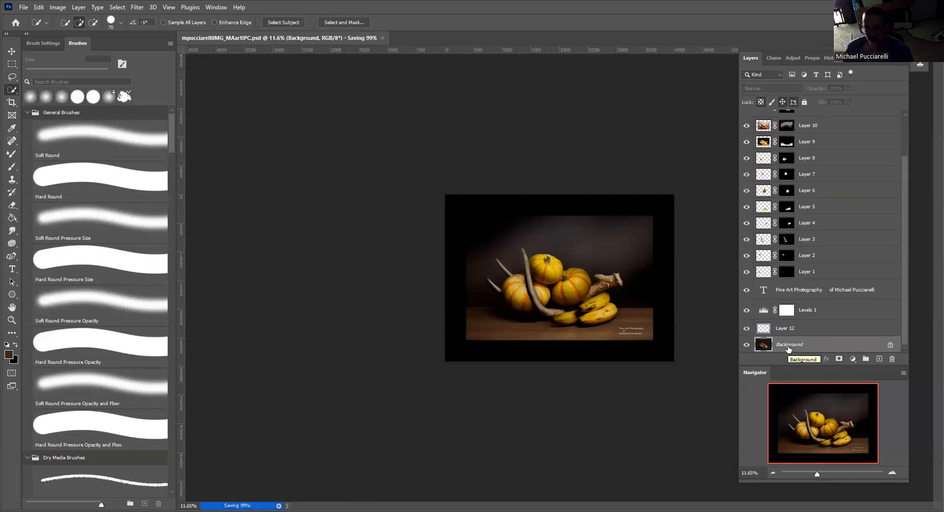